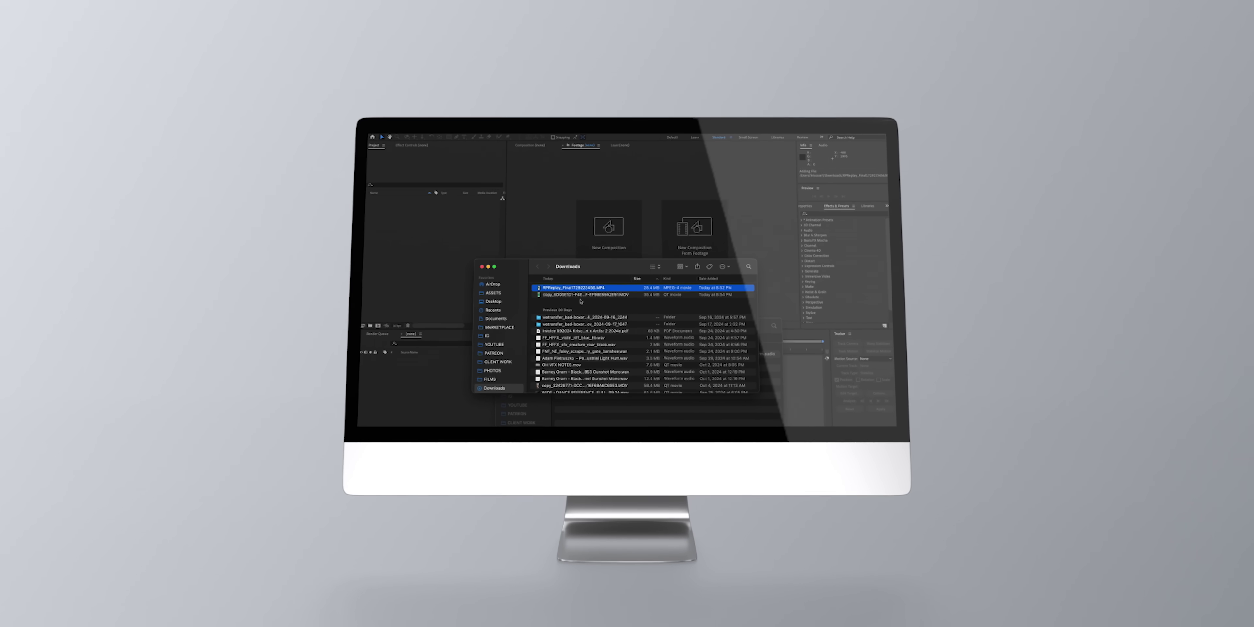
Import the green-screen MOV, build a composition from it, and split the layer at about 12 seconds
key("space")
key("space")
left_click_drag(568, 290, 567, 295)
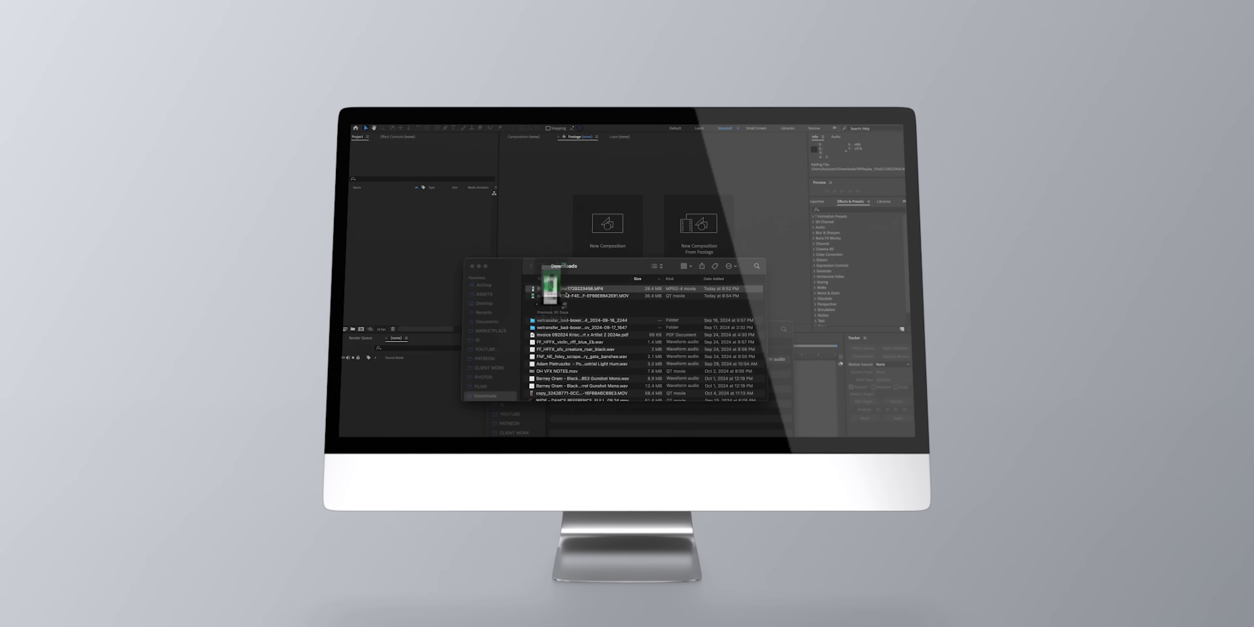
left_click_drag(438, 242, 431, 239)
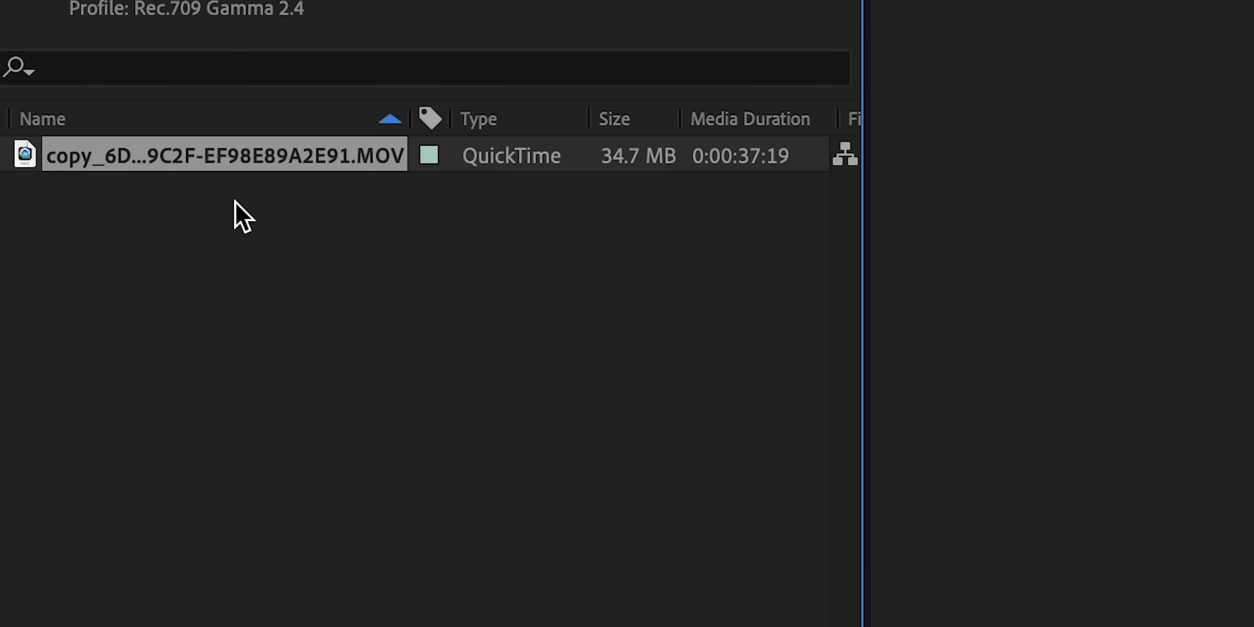
left_click_drag(188, 168, 80, 372)
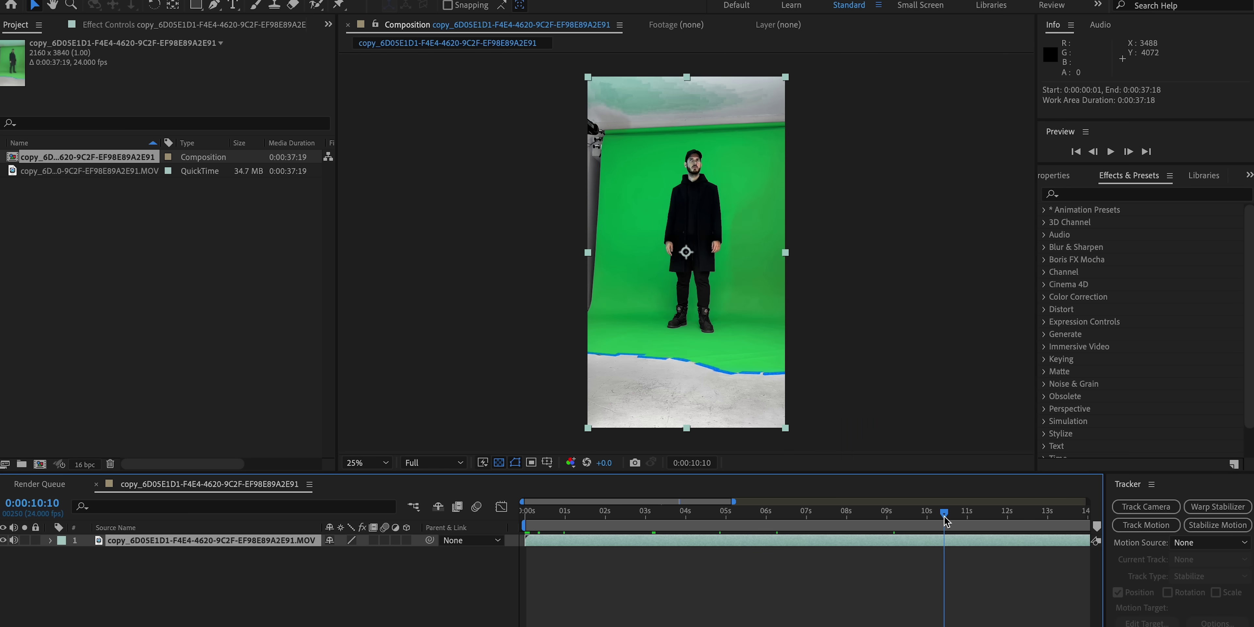
left_click_drag(945, 520, 920, 506)
key("shift+super+d")
key("shift+super+d")
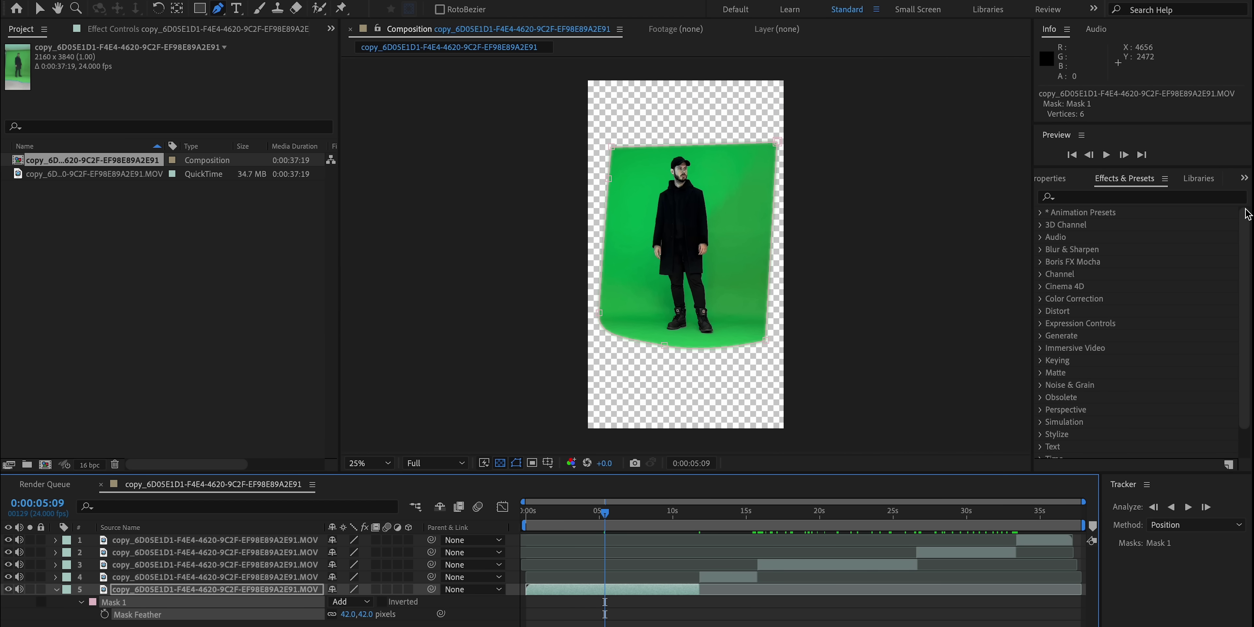
Apply Keylight (1.2) to layer 5 and sample the green backdrop as the Screen Colour
left_click(1159, 197)
type("key")
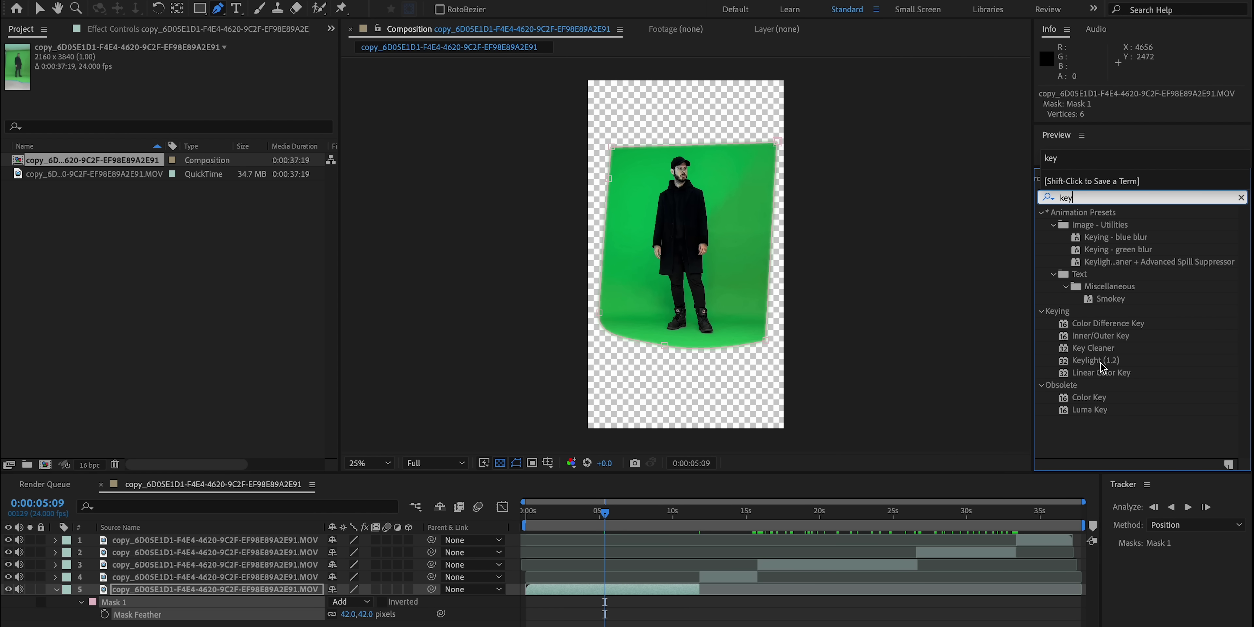
left_click_drag(1097, 361, 731, 311)
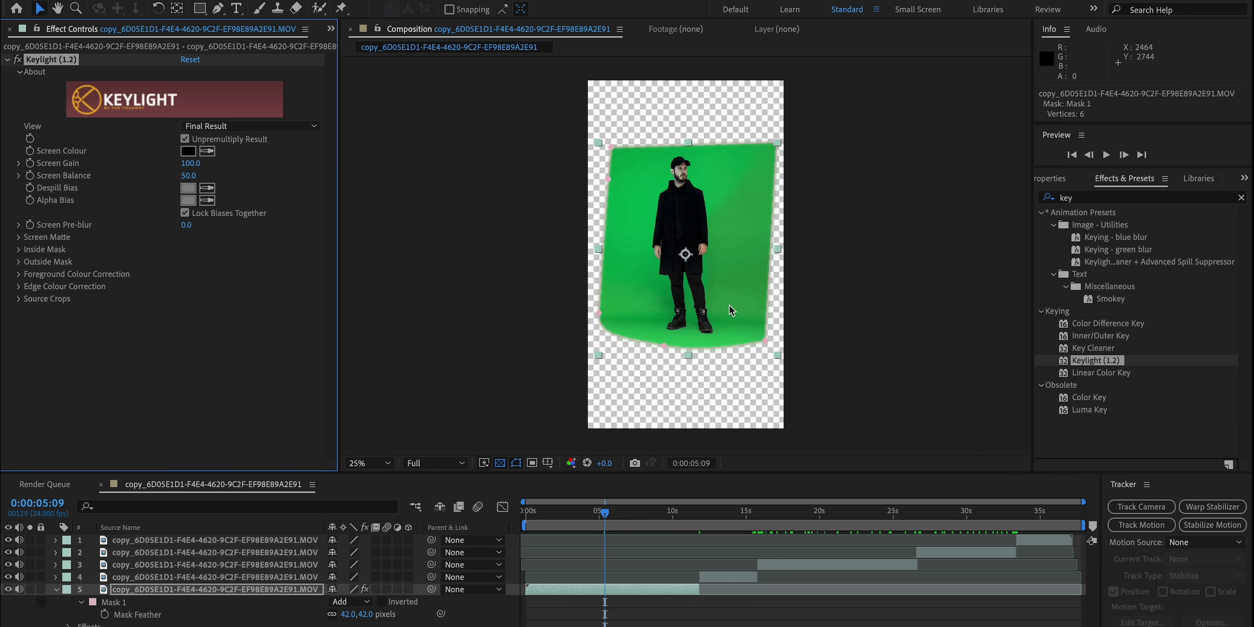
left_click(648, 204)
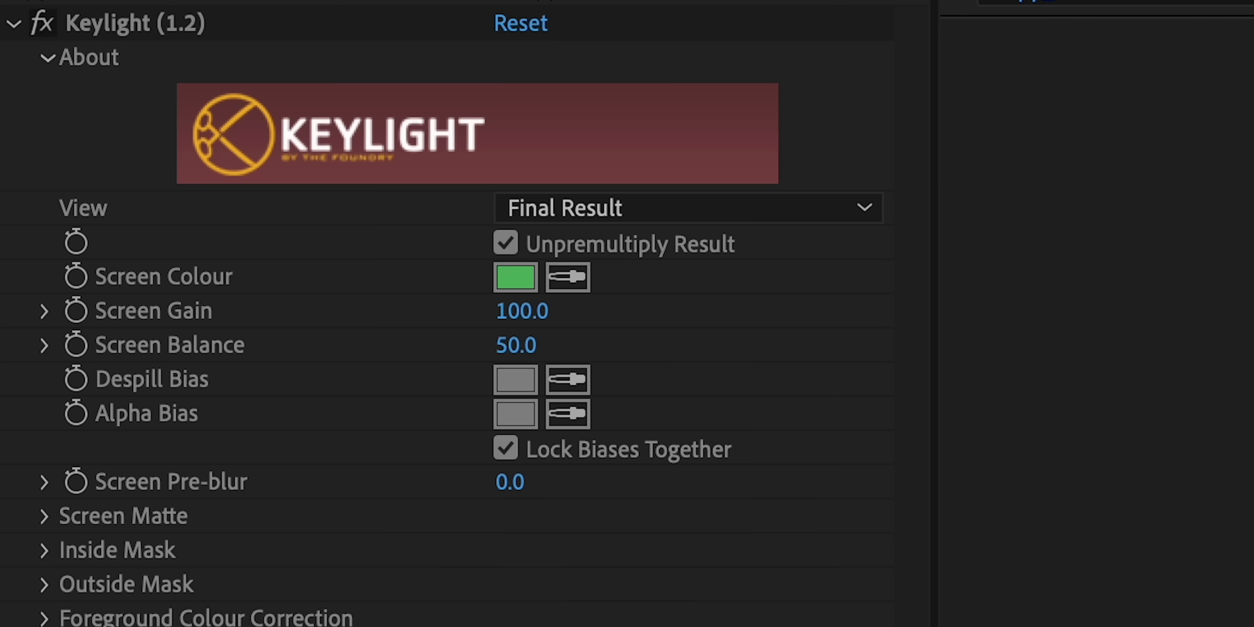
In Combined Matte view, raise Clip Black to 10, then return to Final Result
left_click(644, 213)
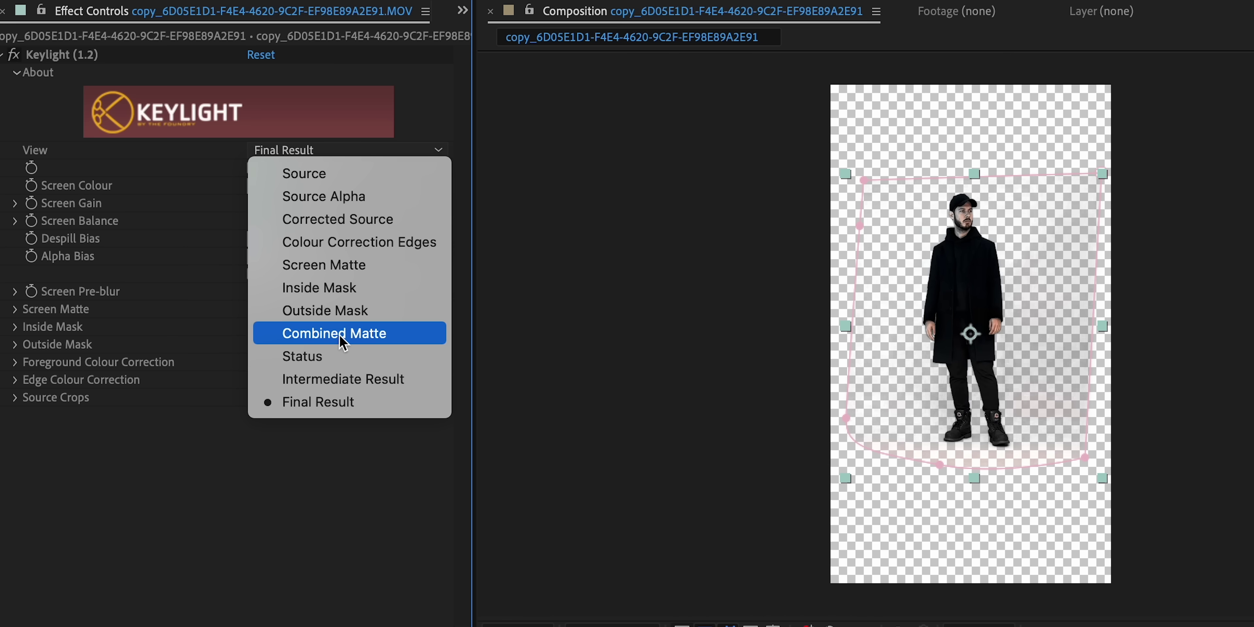
left_click(675, 572)
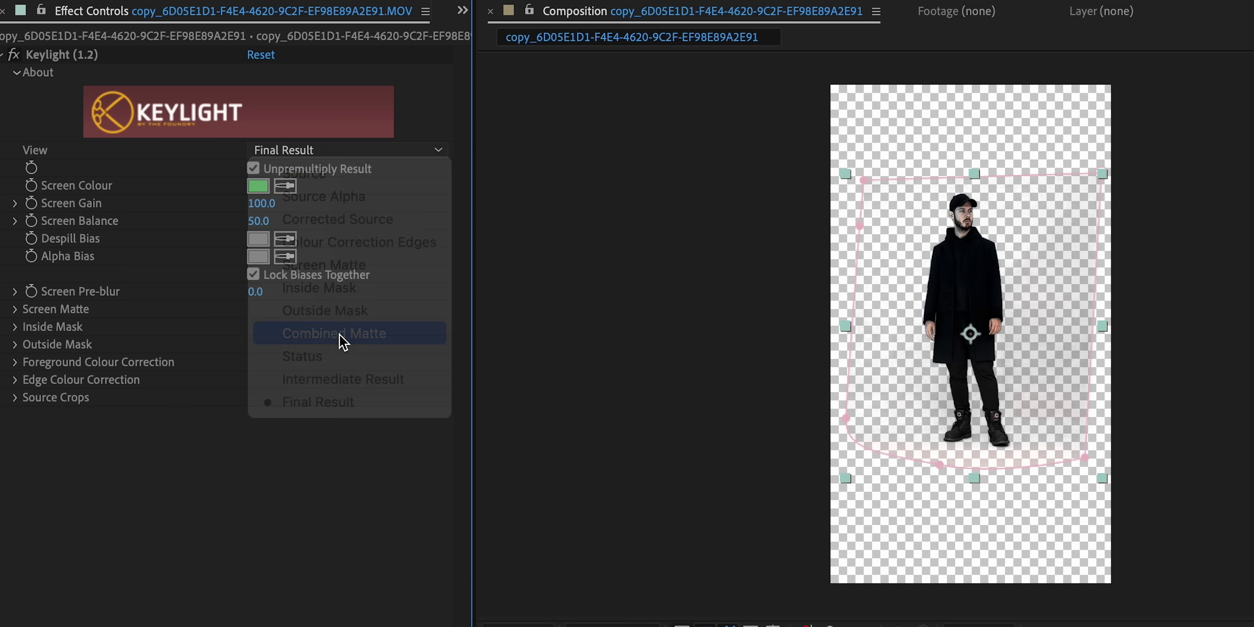
key("period")
key("period")
key("period")
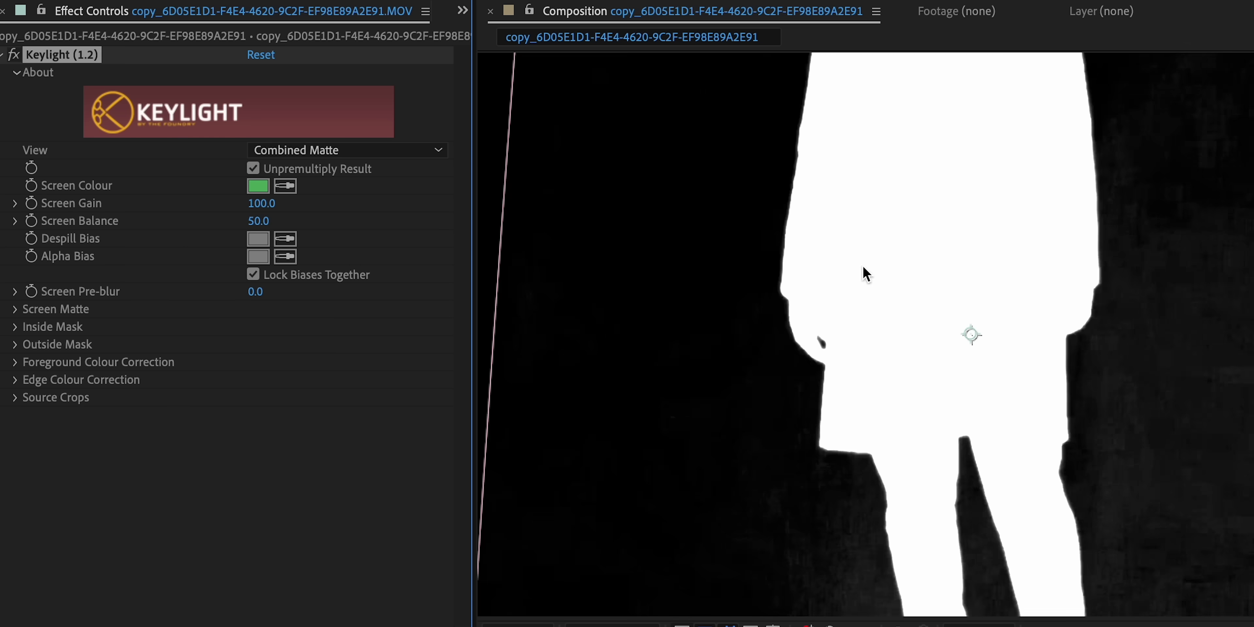
left_click(14, 309)
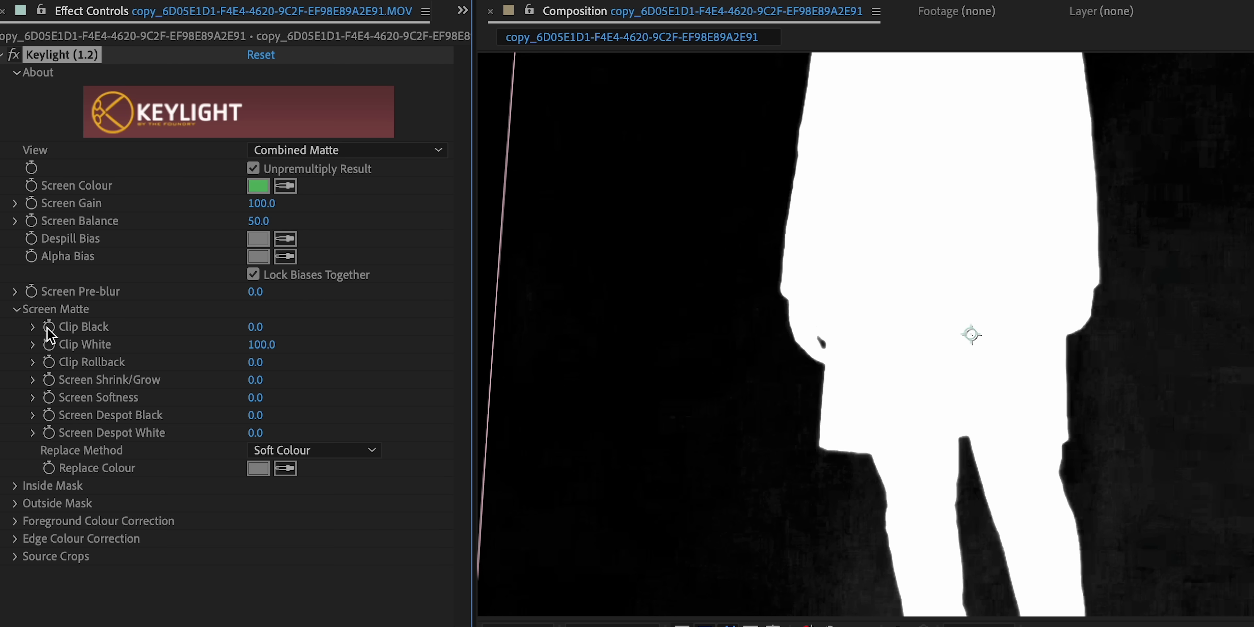
left_click_drag(254, 328, 267, 326)
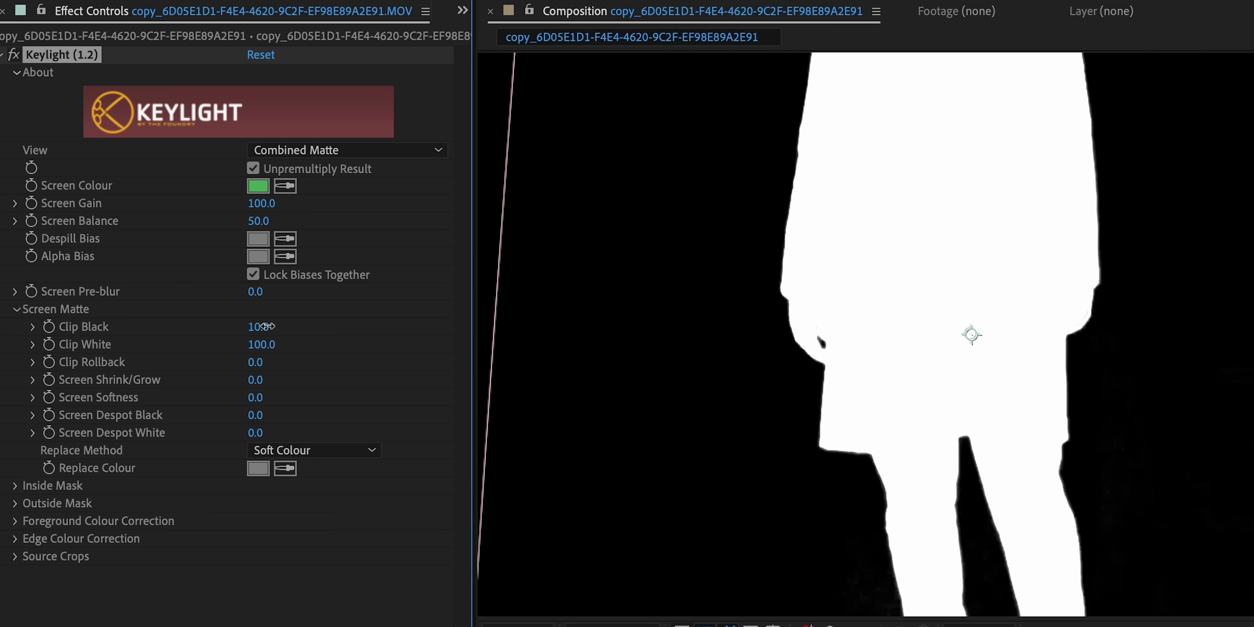
key("comma")
key("comma")
key("comma")
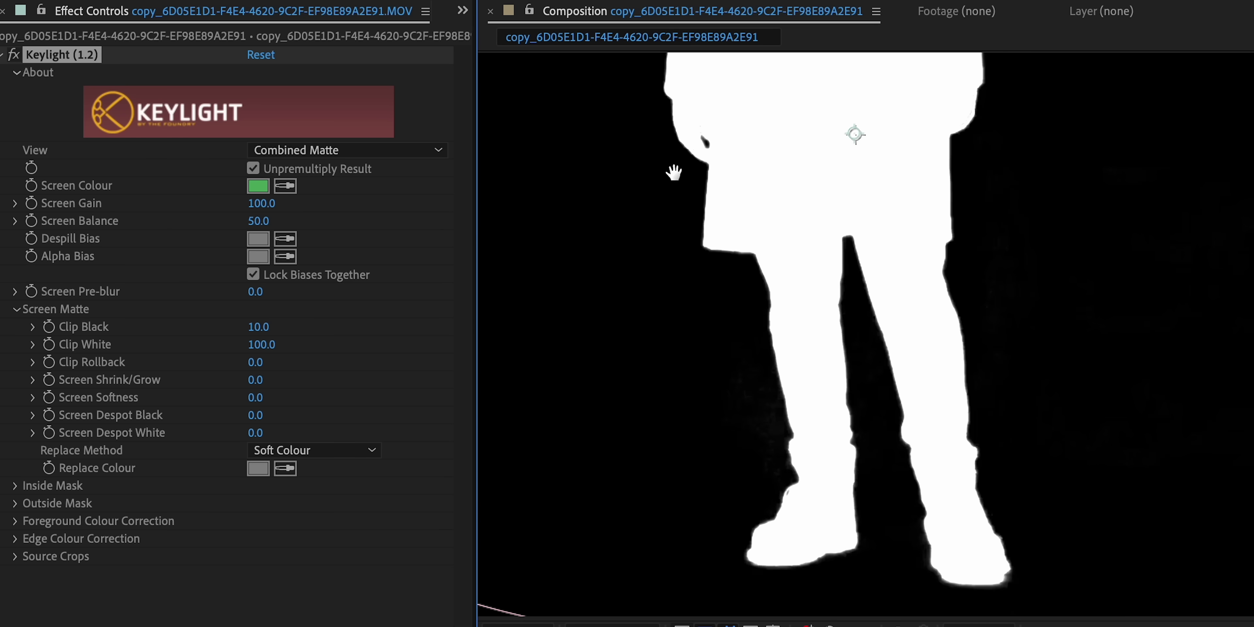
left_click(345, 150)
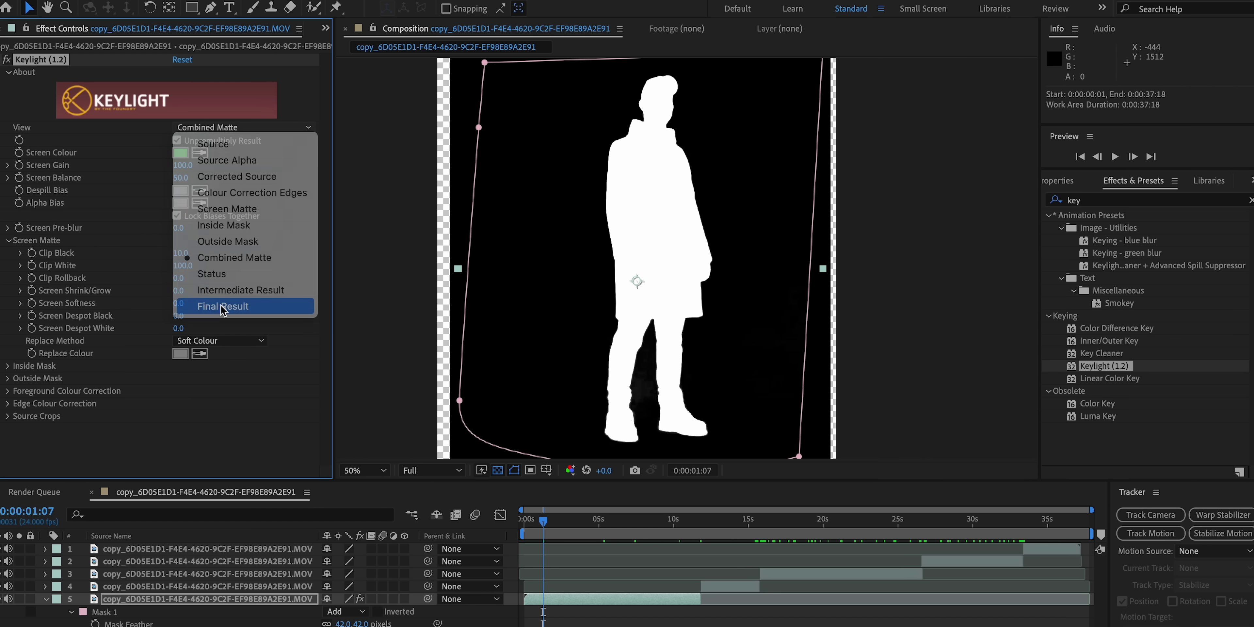
left_click(222, 306)
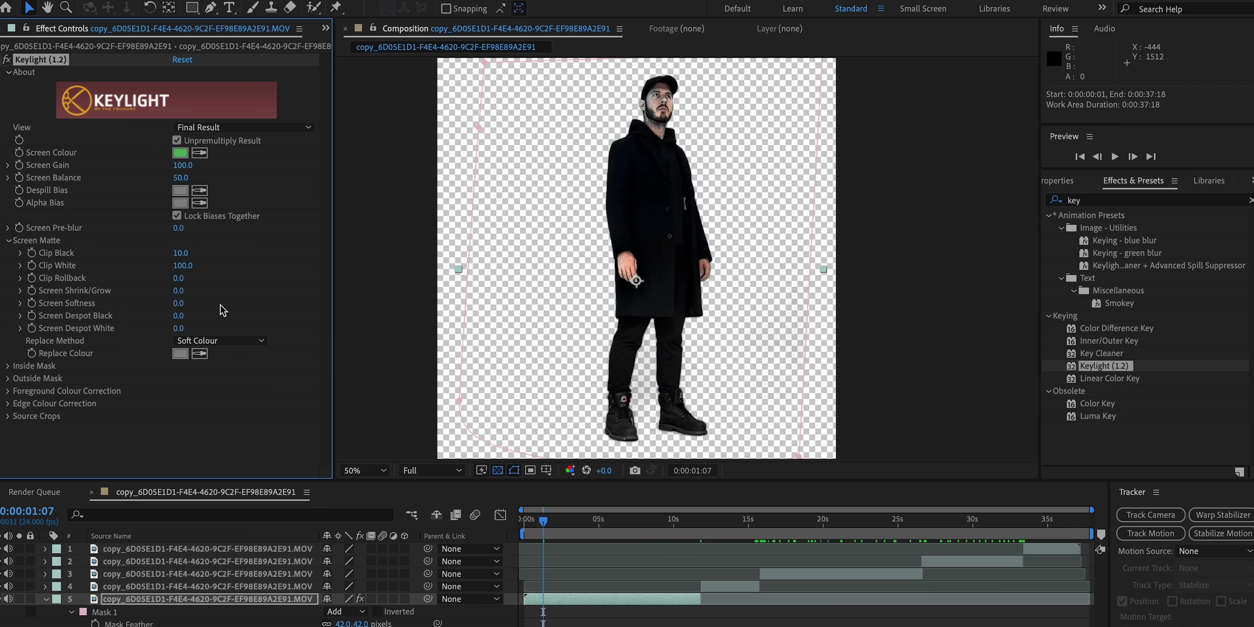
left_click(352, 625)
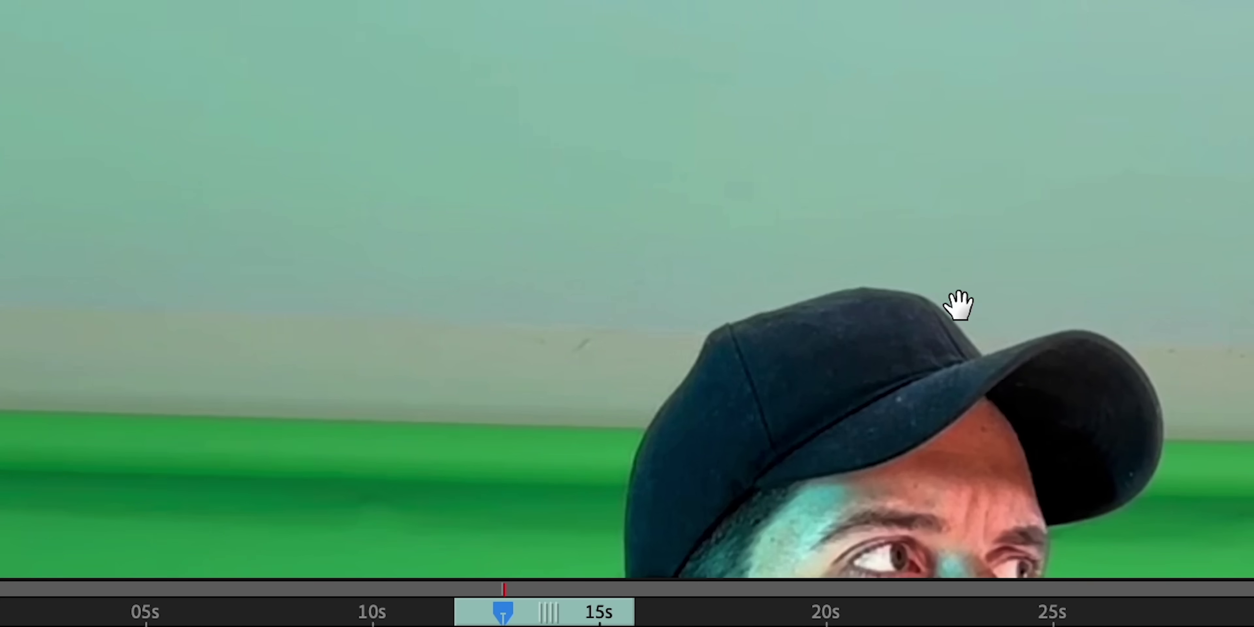
Duplicate layer 4, apply Keylight (1.2) to layer 5 and key out the green backdrop
left_click_drag(958, 306, 845, 103)
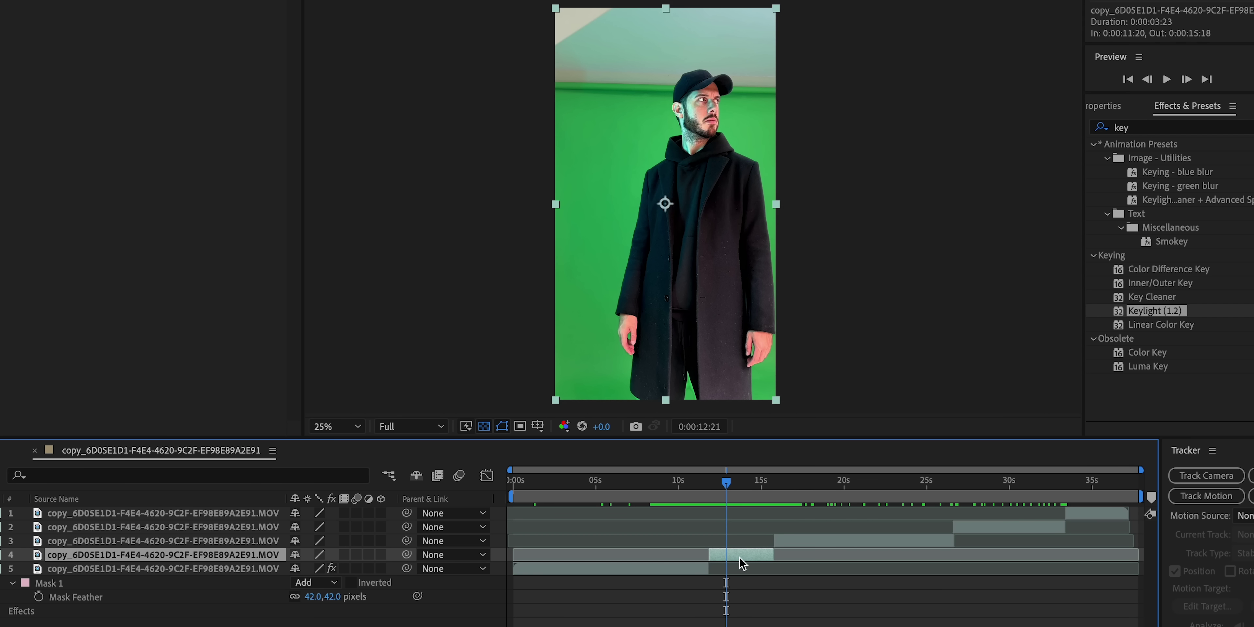
key("ctrl+d")
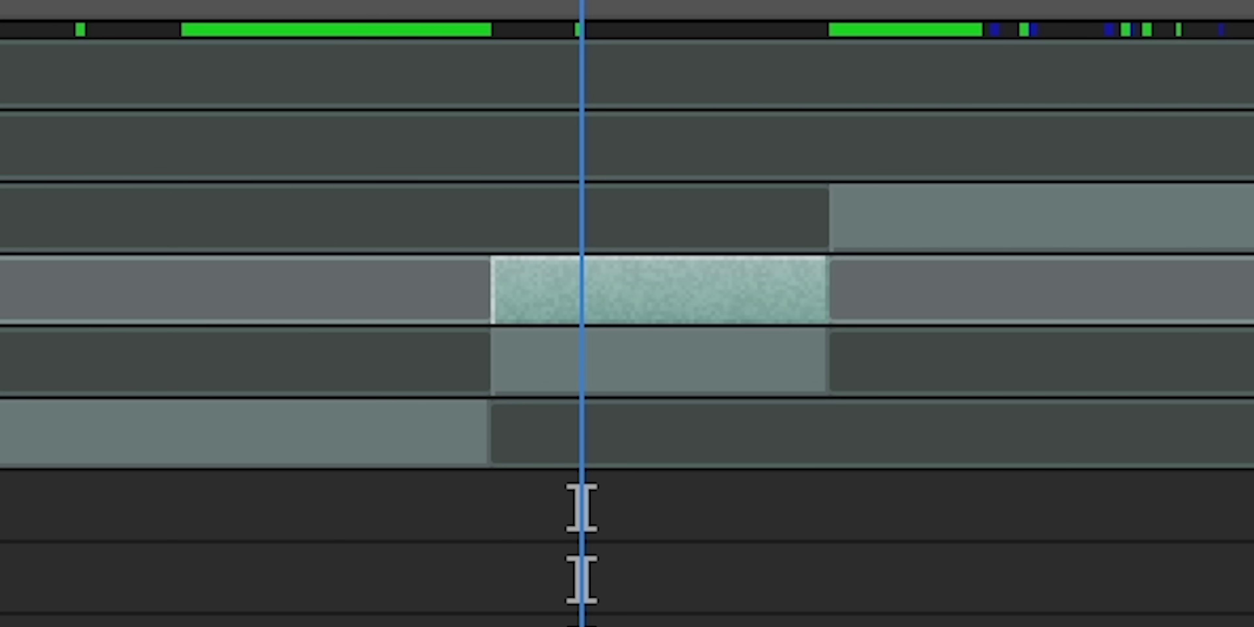
left_click(706, 358)
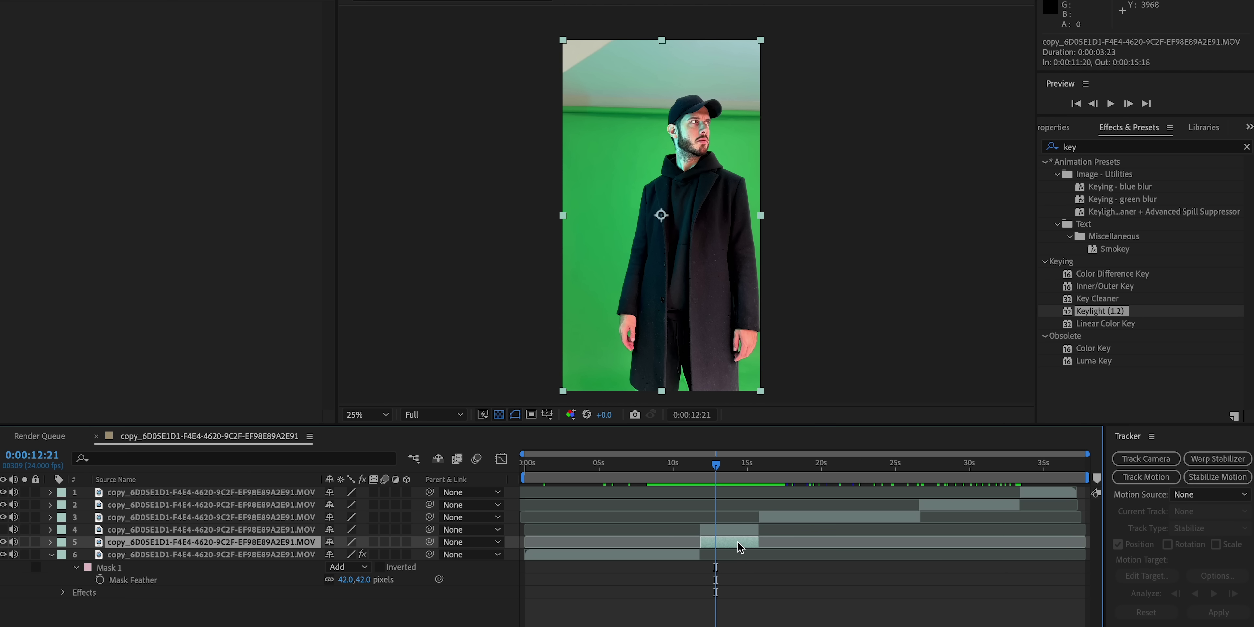
double_click(1097, 314)
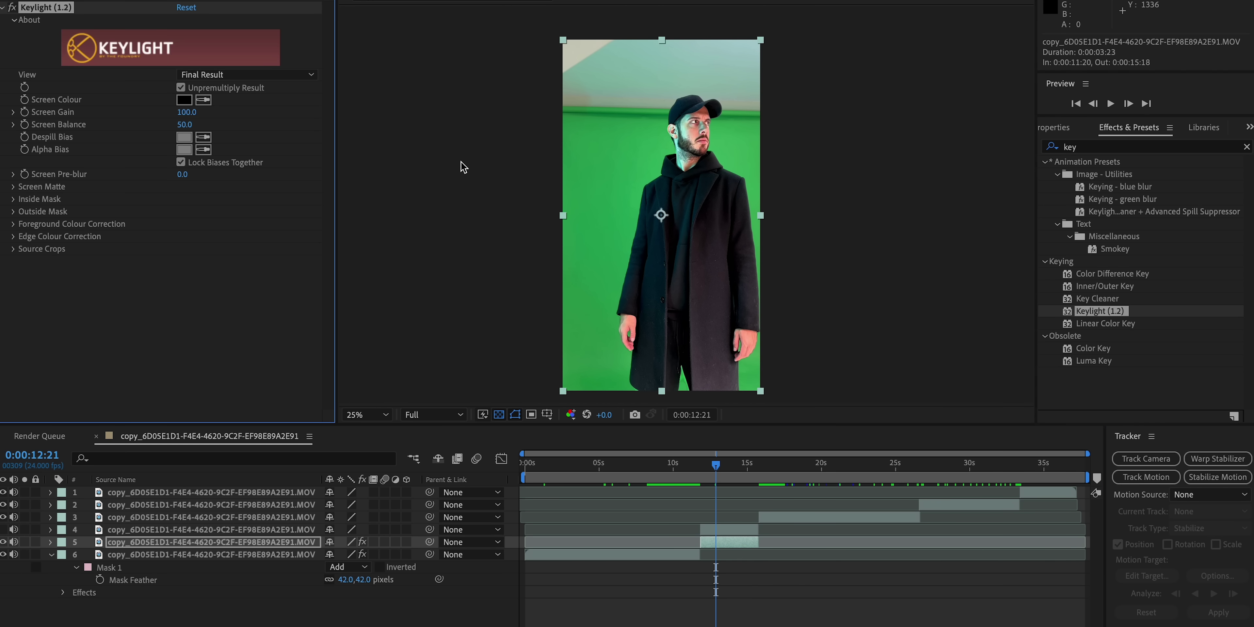
left_click(624, 215)
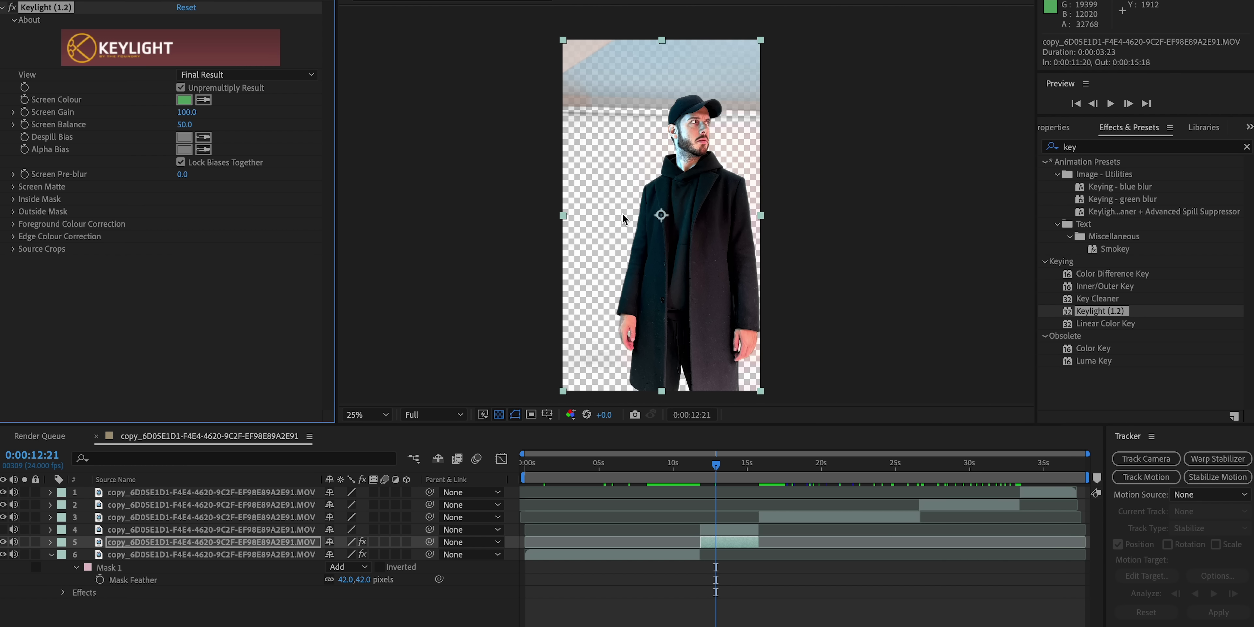
key("period")
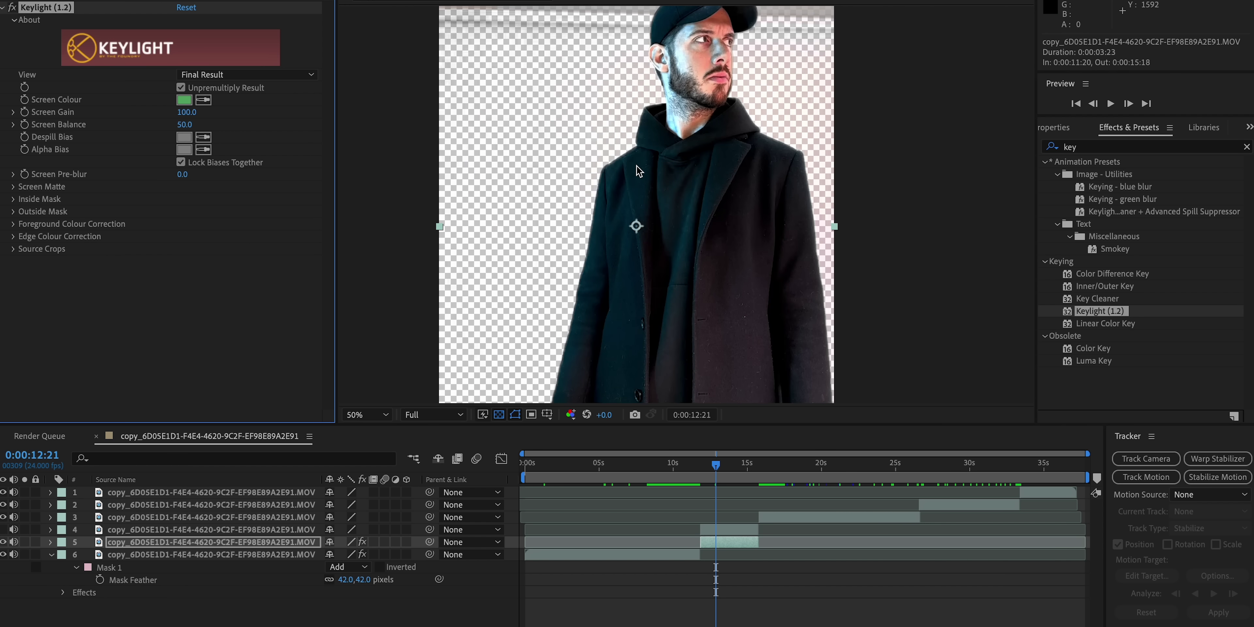
Paint a Roto Brush selection of the actor on layer 4 and freeze its propagation
left_click(77, 530)
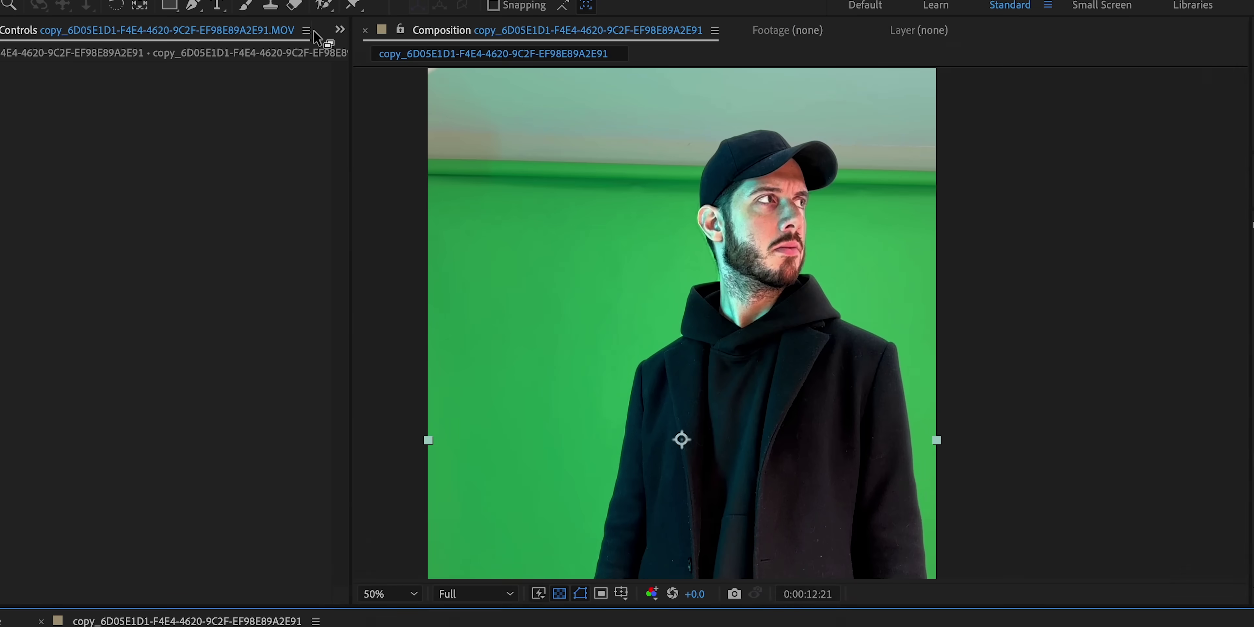
left_click(329, 55)
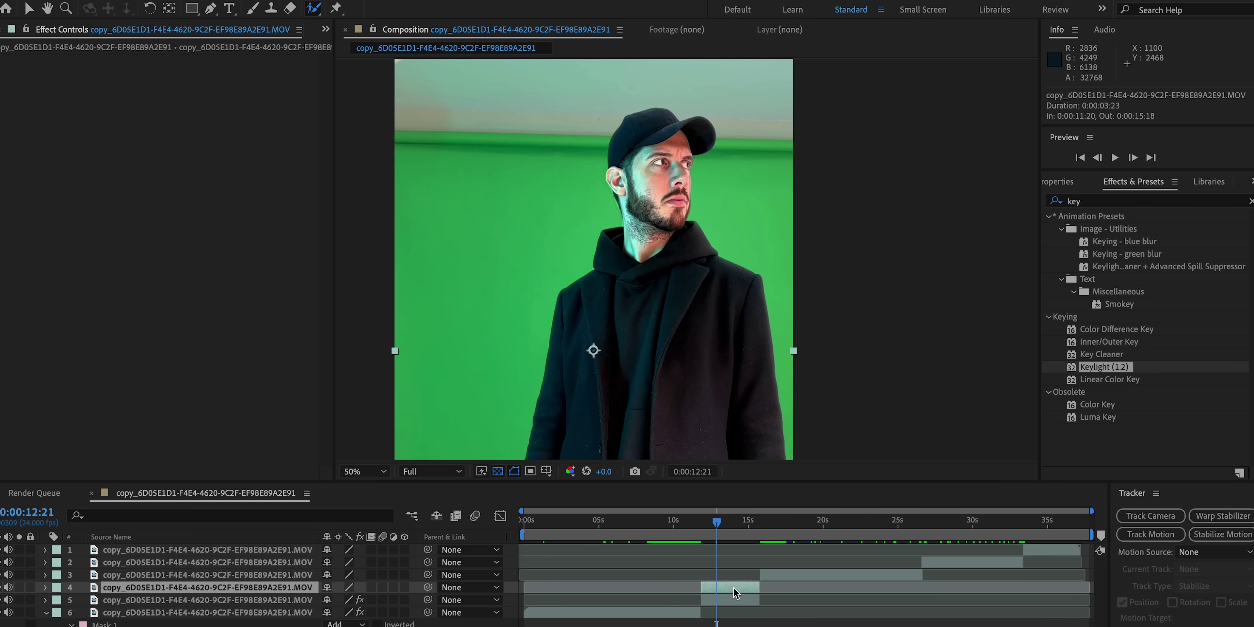
double_click(735, 593)
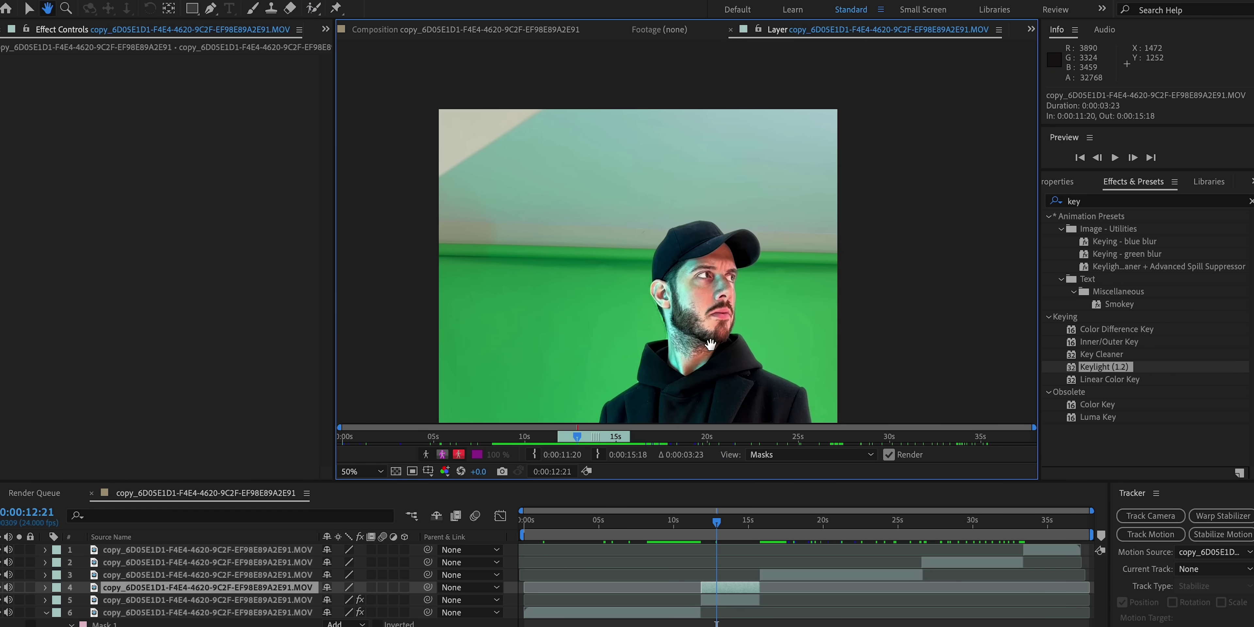
left_click_drag(710, 344, 714, 392)
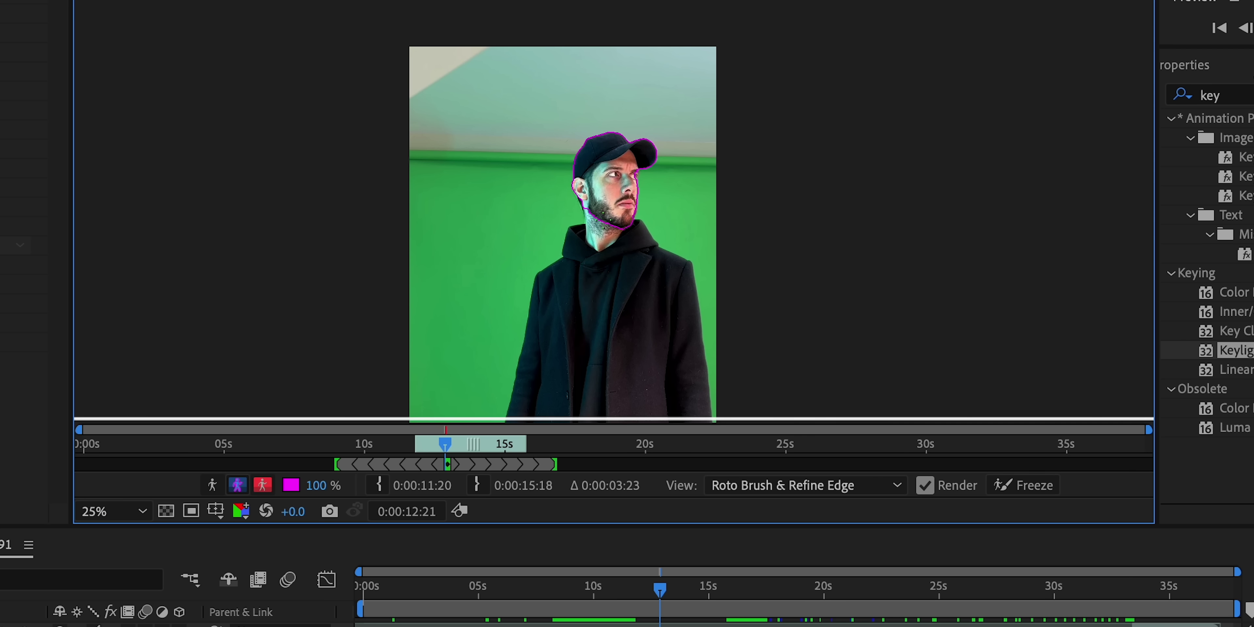
left_click(1006, 487)
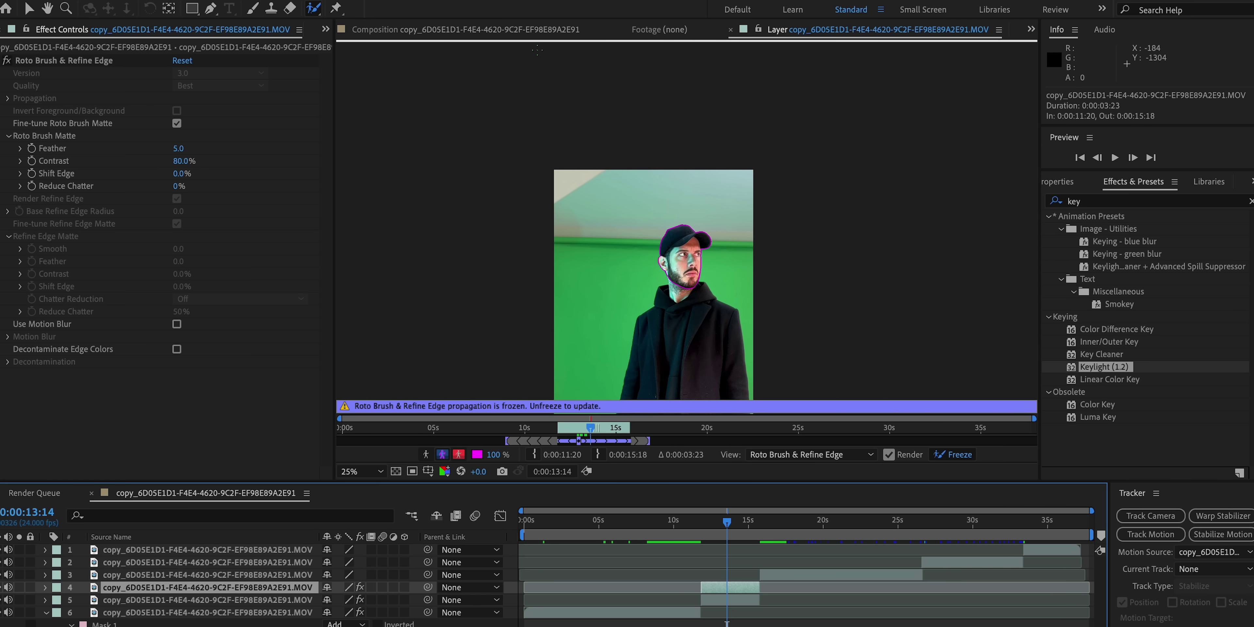
Draw a closed Pen-tool mask around the actor's head on layer 5
left_click(479, 33)
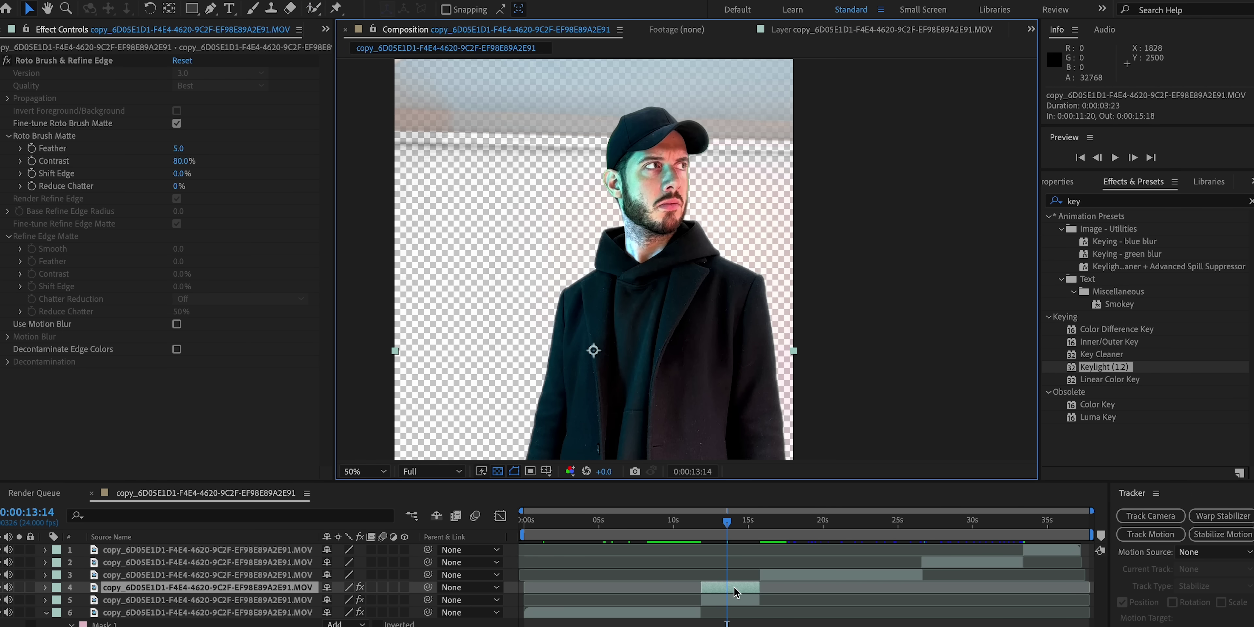
left_click(736, 603)
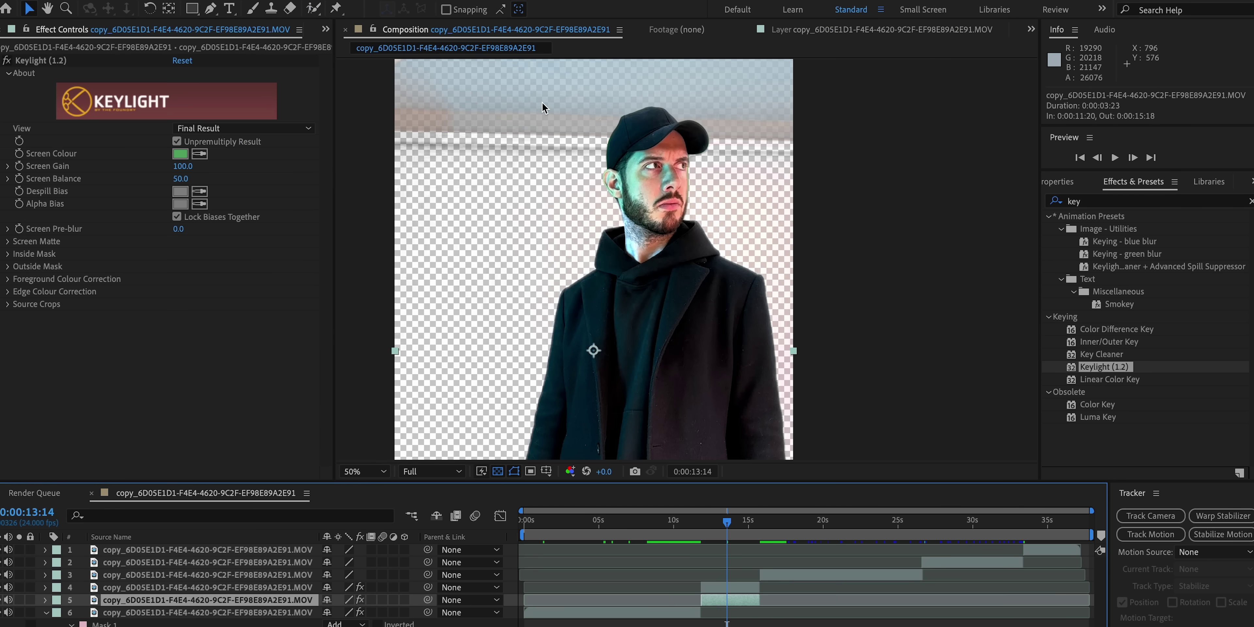
left_click(215, 10)
left_click(404, 83)
left_click(897, 91)
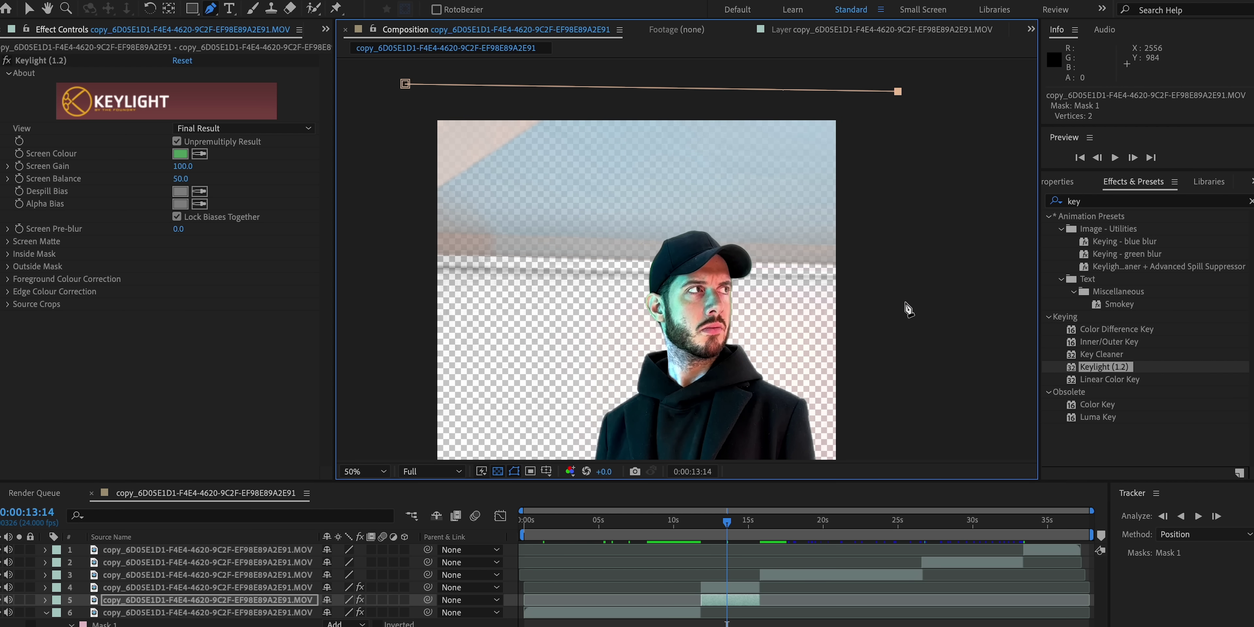
left_click(409, 285)
left_click(404, 83)
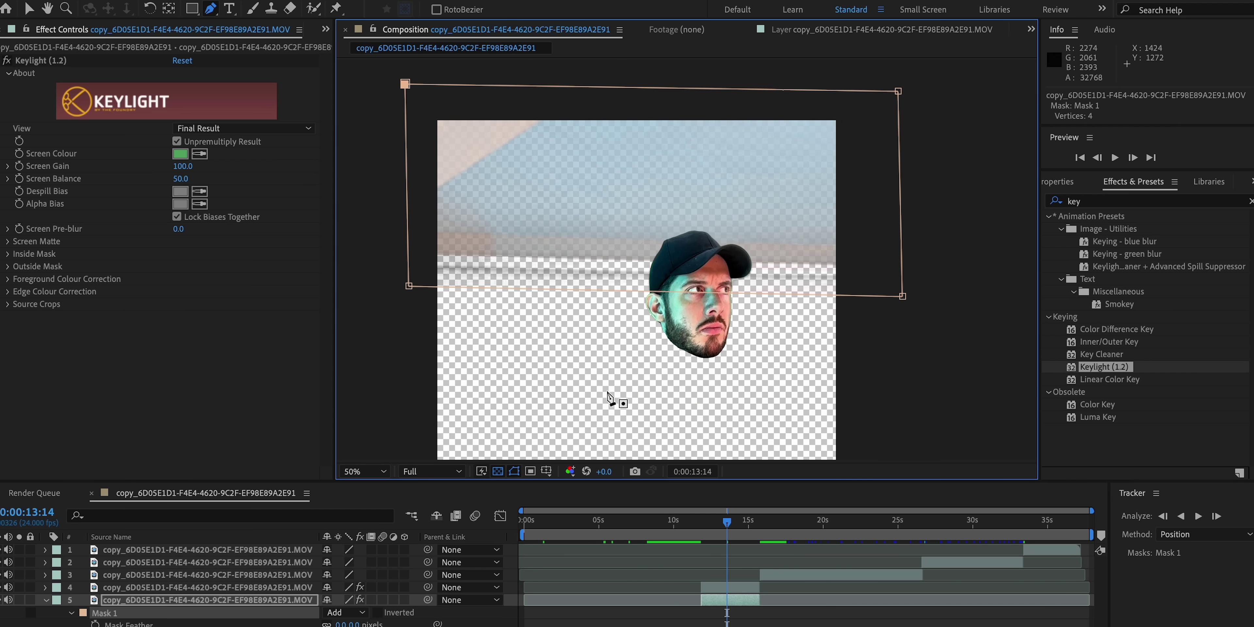
Switch Mask 1 from Add to Subtract and inspect the merged keyed figure
left_click(345, 613)
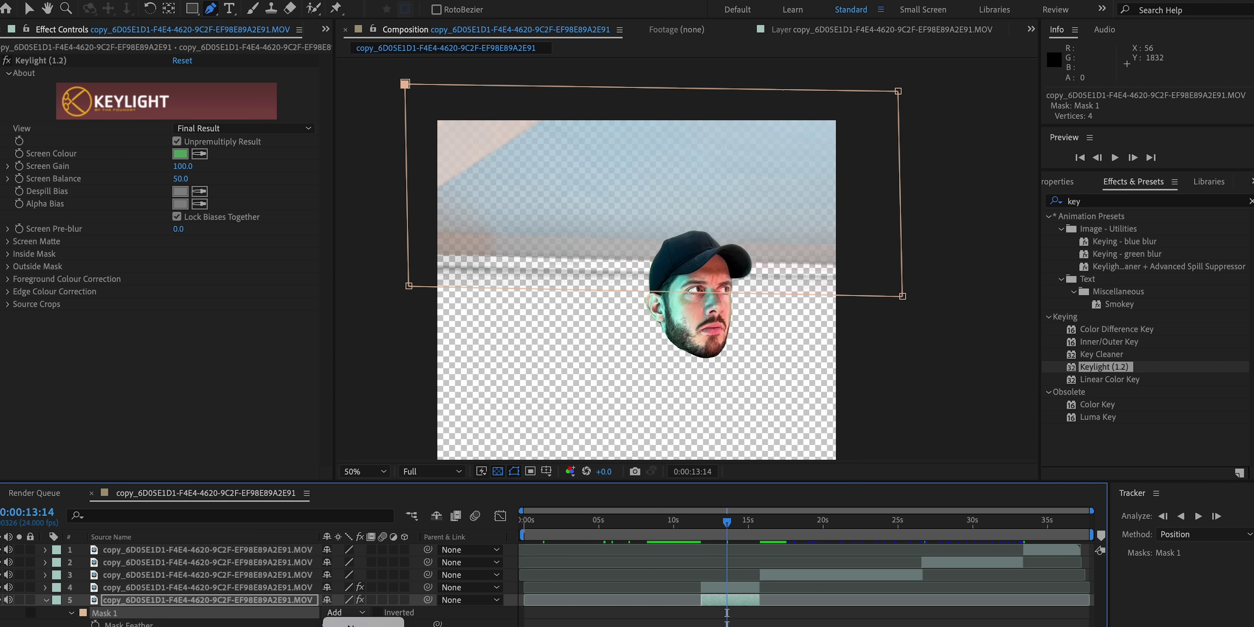
left_click(347, 612)
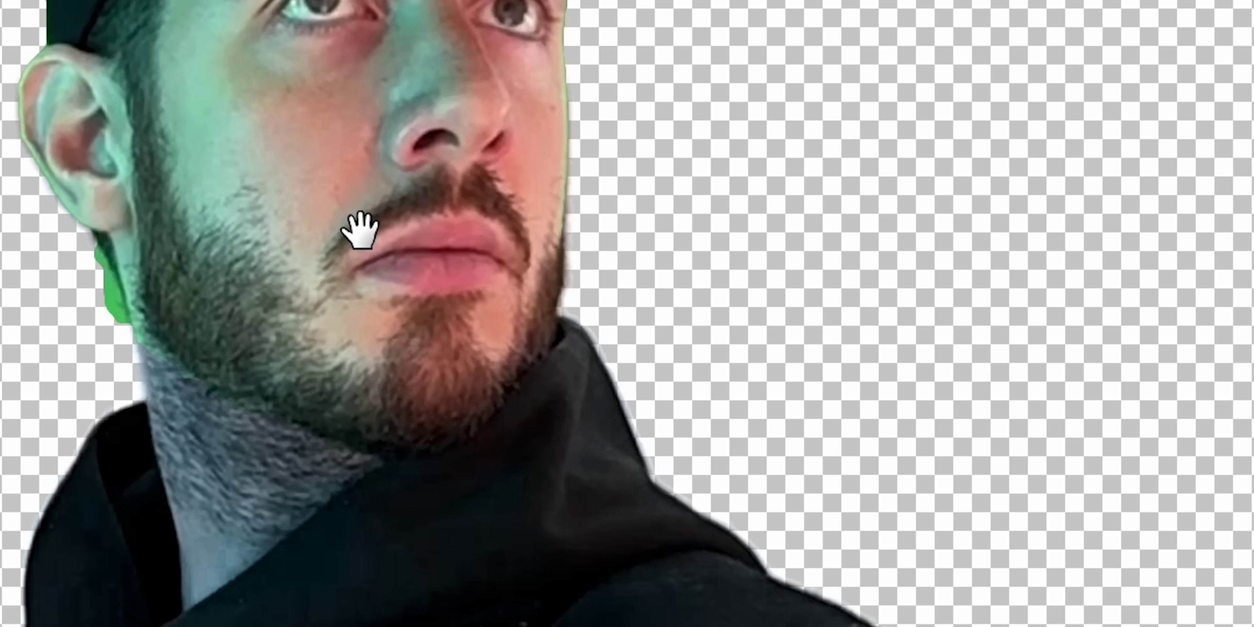
left_click_drag(364, 224, 943, 330)
scroll(944, 341, "down", 2)
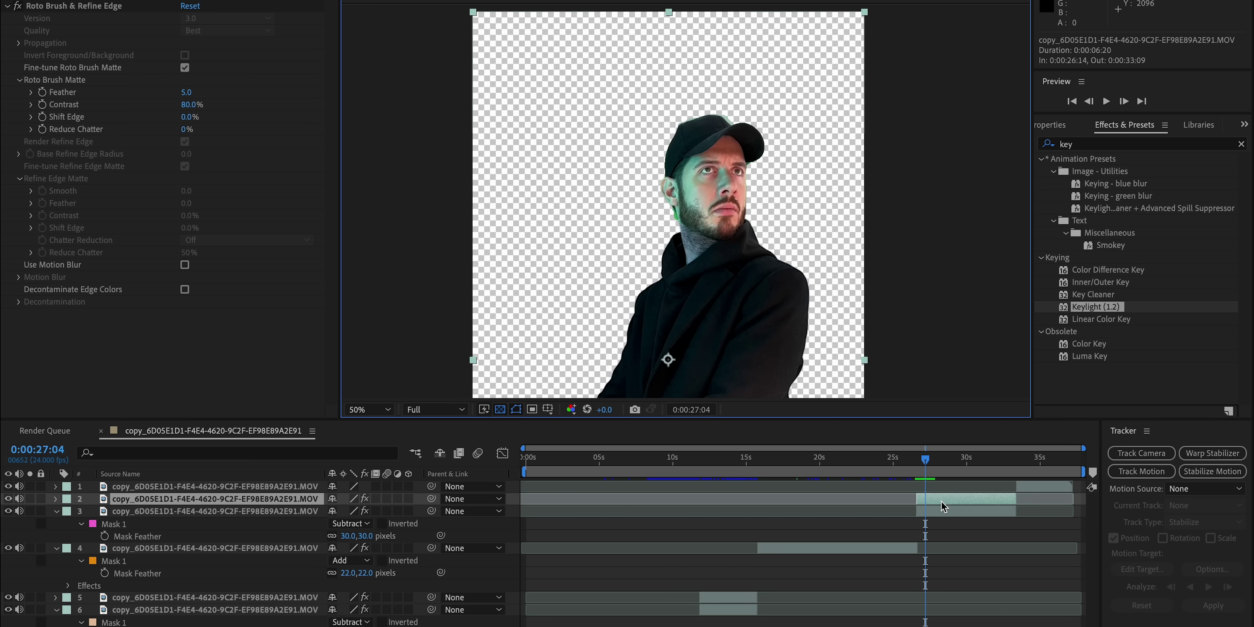
left_click(938, 507)
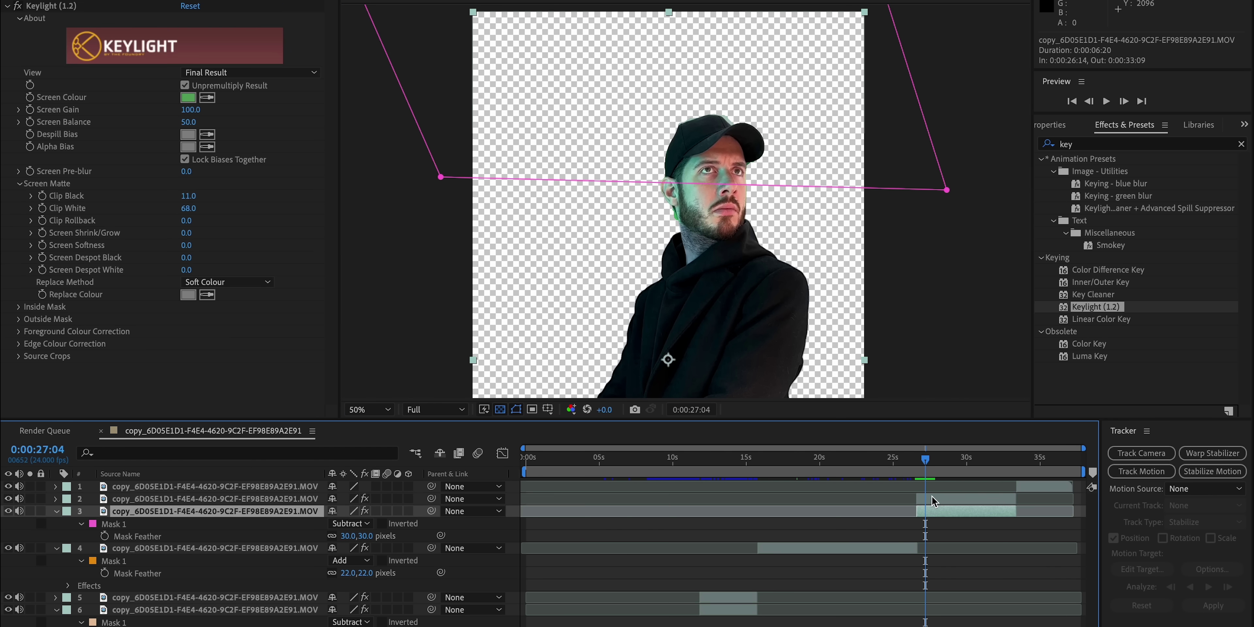
left_click(931, 495)
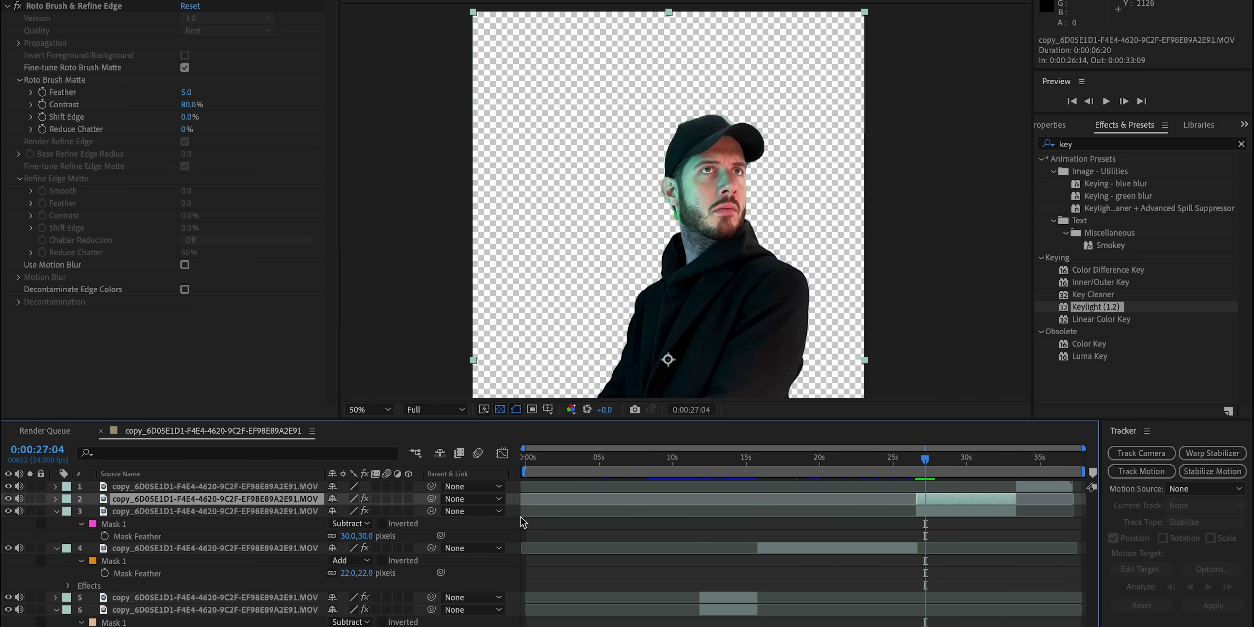
Add a new red solid layer named Matte for head
right_click(508, 512)
mouse_move(537, 523)
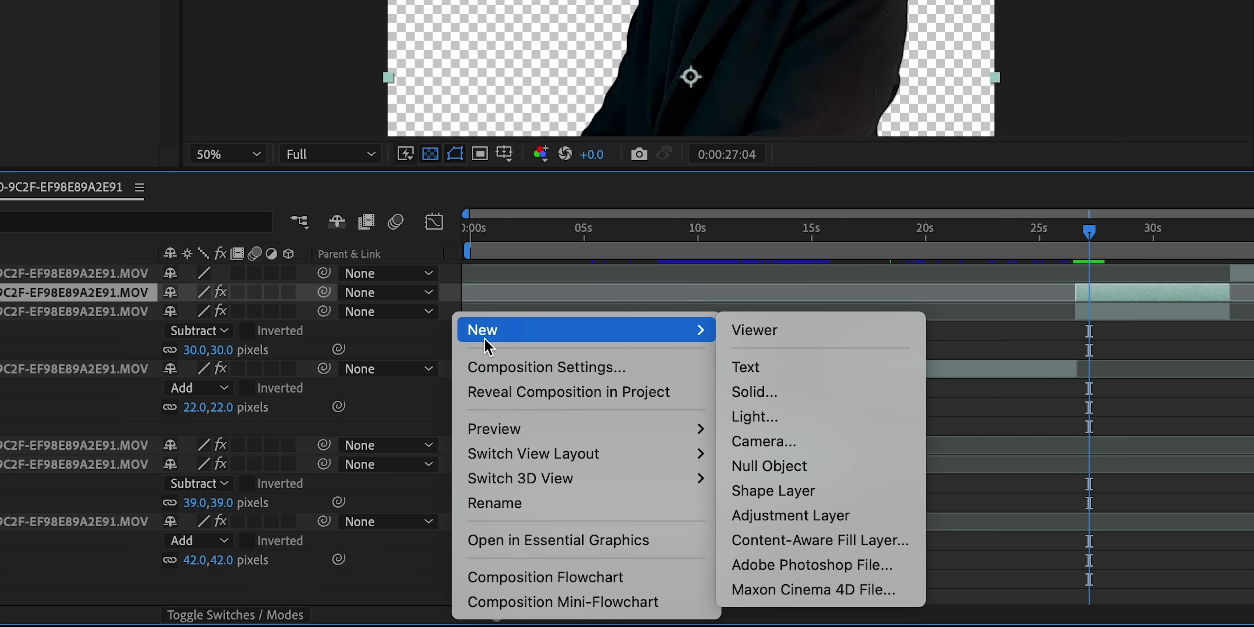
left_click(791, 397)
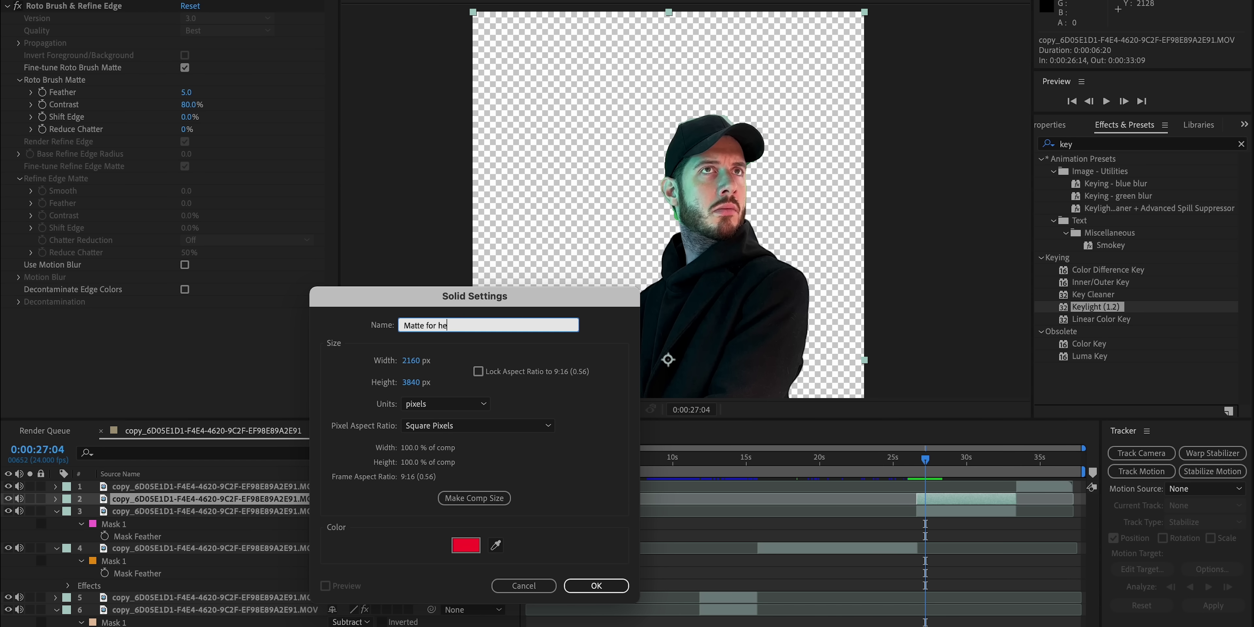
key("Return")
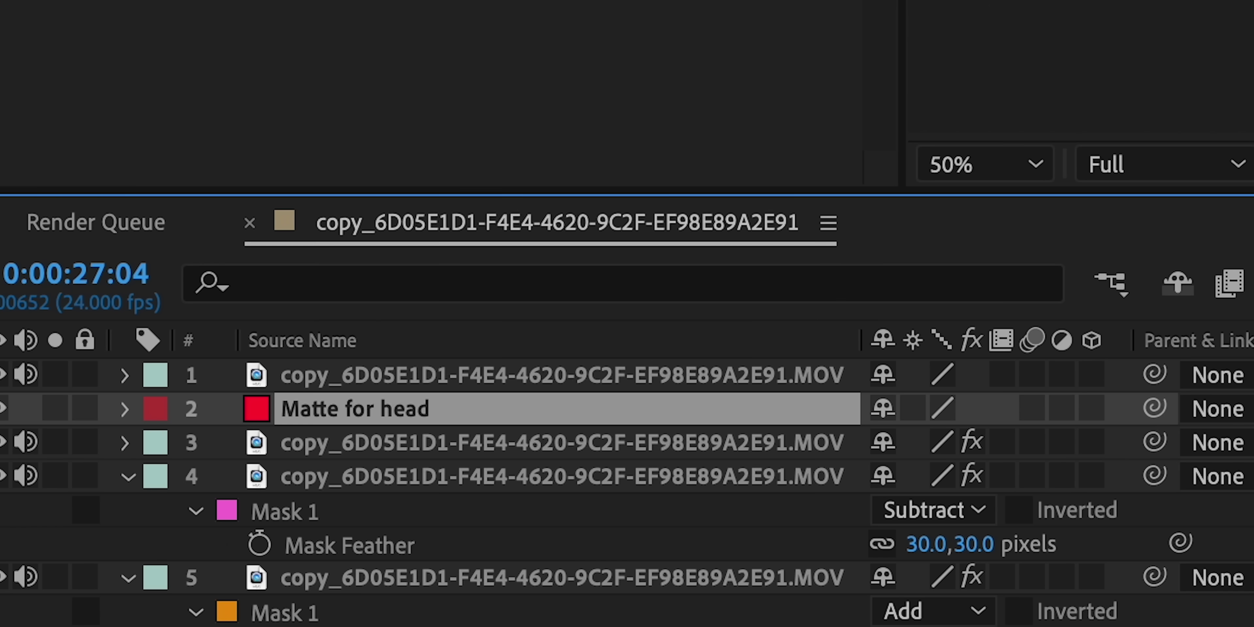
Set Matte for head as layer 3's track matte
left_click(805, 452)
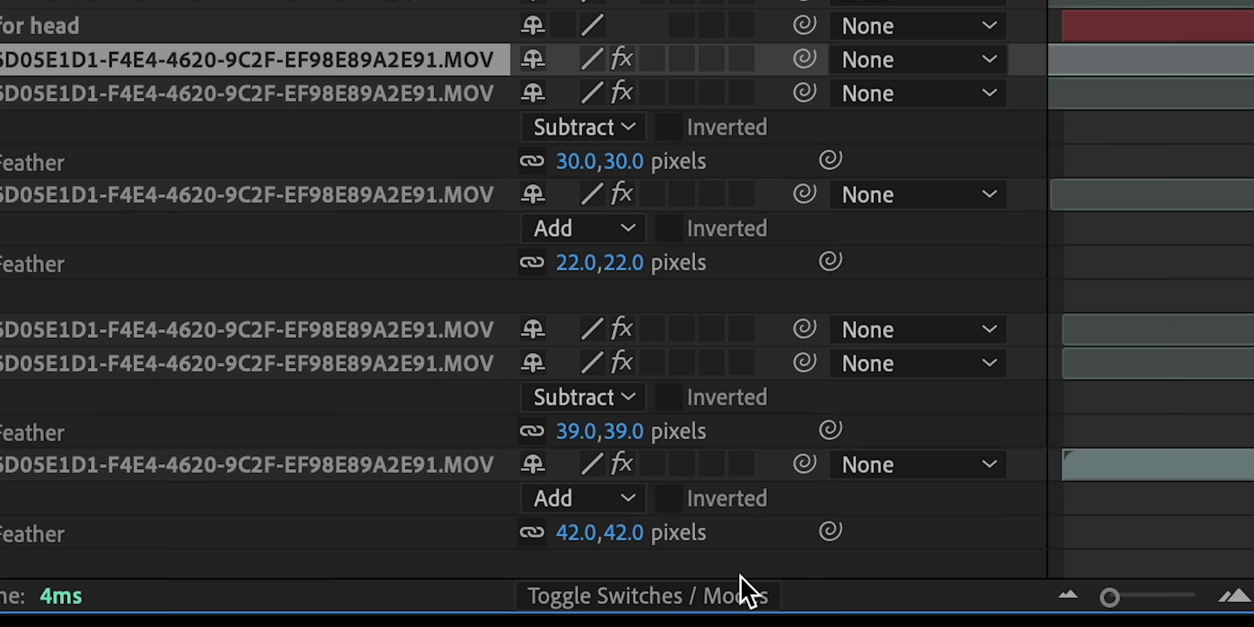
left_click(742, 588)
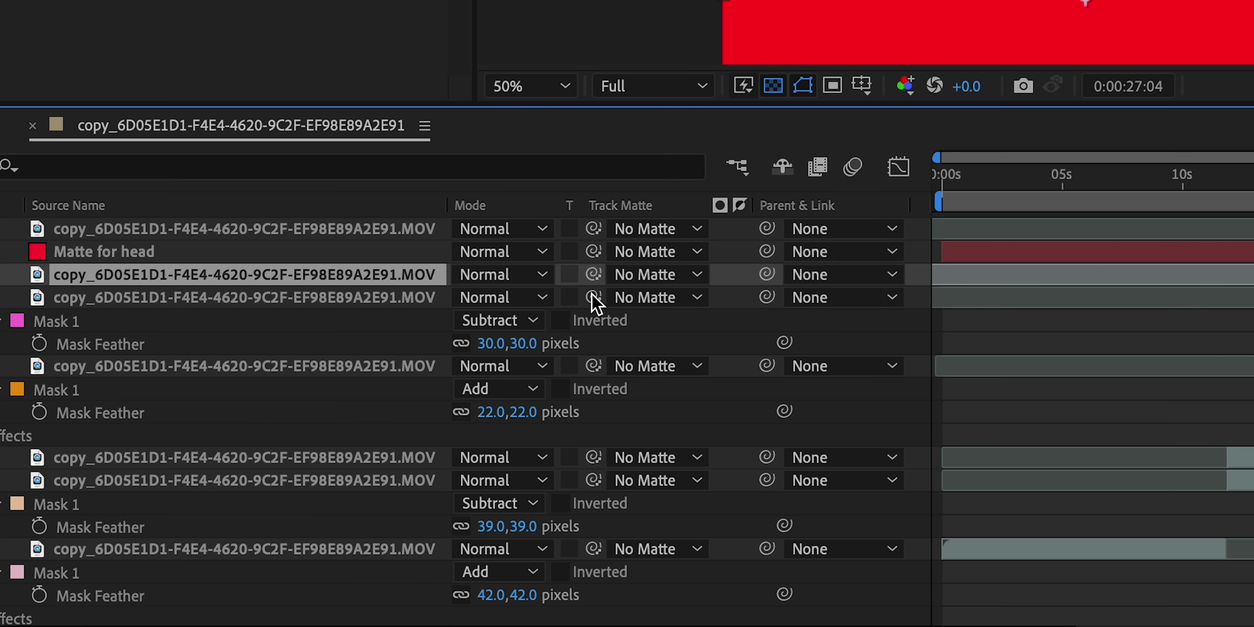
left_click(651, 275)
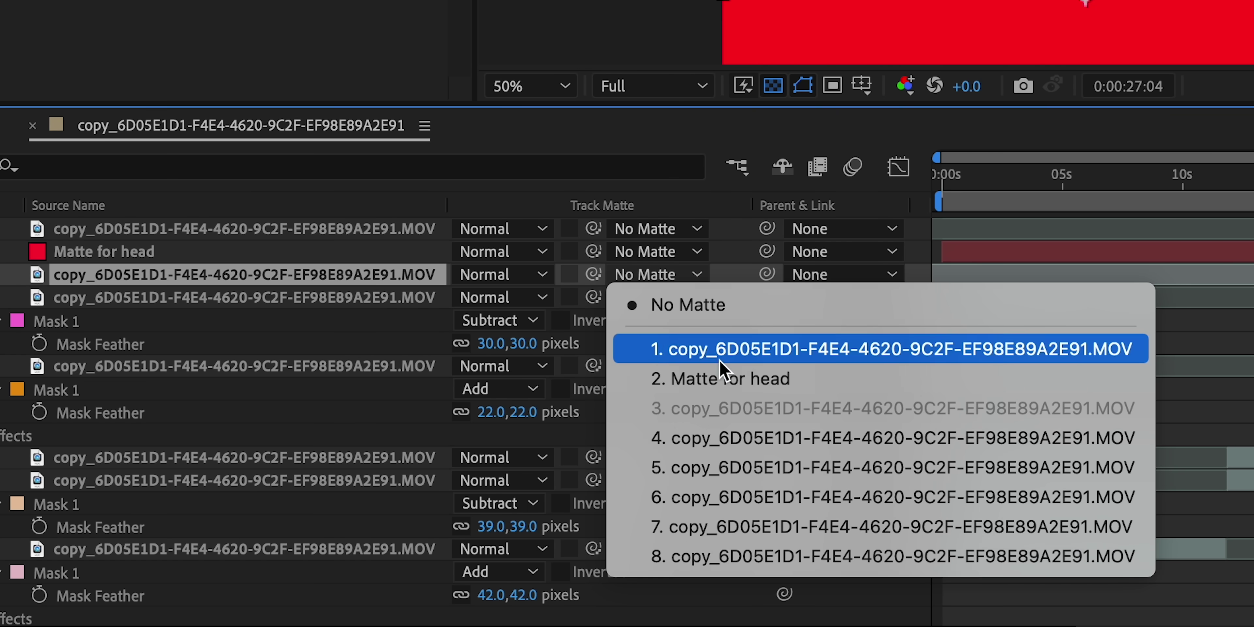
left_click(728, 380)
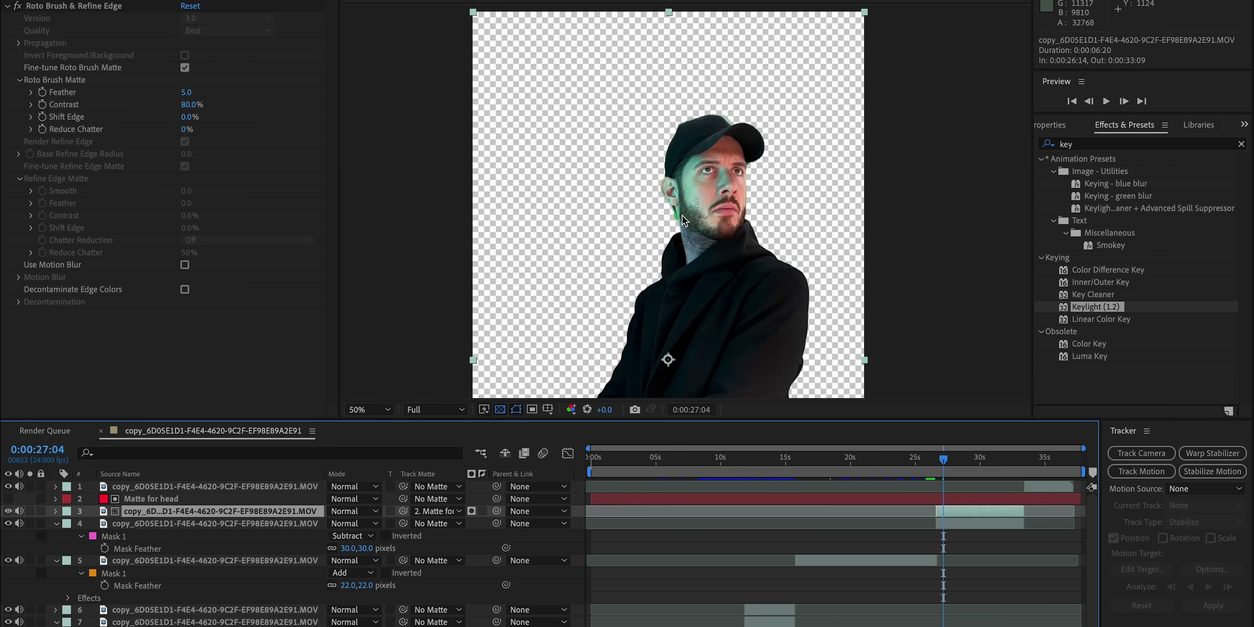
Draw an ellipse mask around the head on the Matte for head layer
left_click(184, 498)
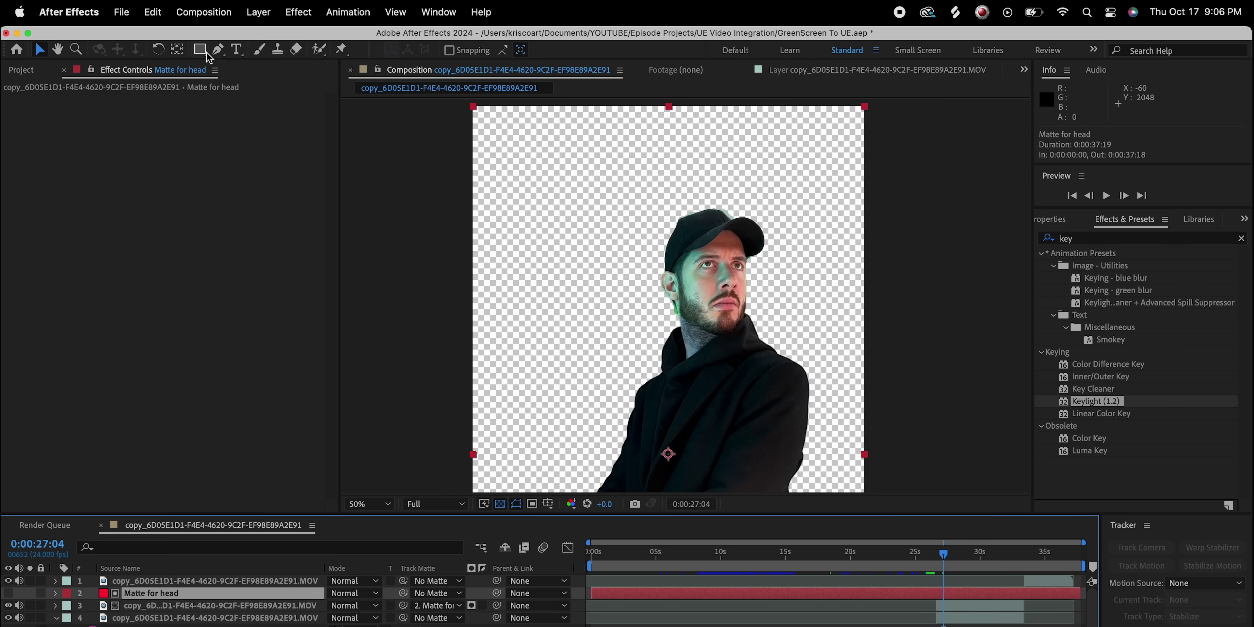
left_click_drag(208, 58, 287, 79)
mouse_move(557, 126)
left_mouse_down()
mouse_move(828, 273)
mouse_move(917, 280)
mouse_move(955, 225)
mouse_move(979, 286)
mouse_move(993, 288)
mouse_move(1027, 229)
mouse_move(1026, 299)
mouse_move(1079, 290)
left_mouse_up()
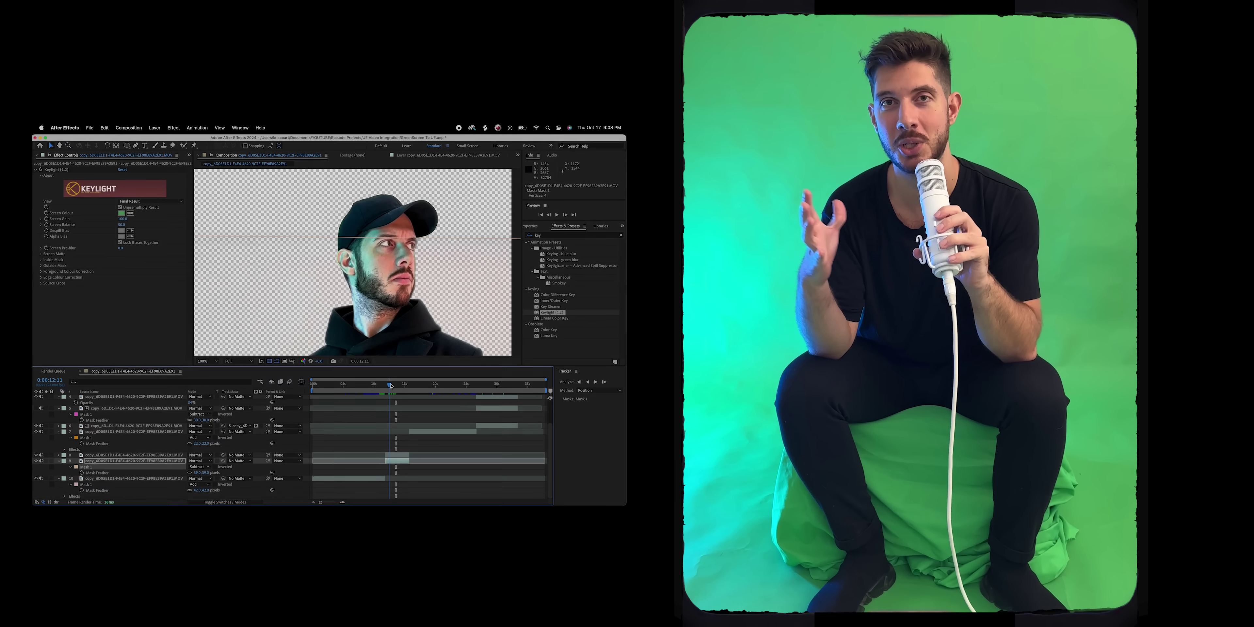
Advance the playhead a few frames
mouse_move(391, 386)
left_mouse_down()
mouse_move(412, 389)
mouse_move(397, 390)
left_mouse_up()
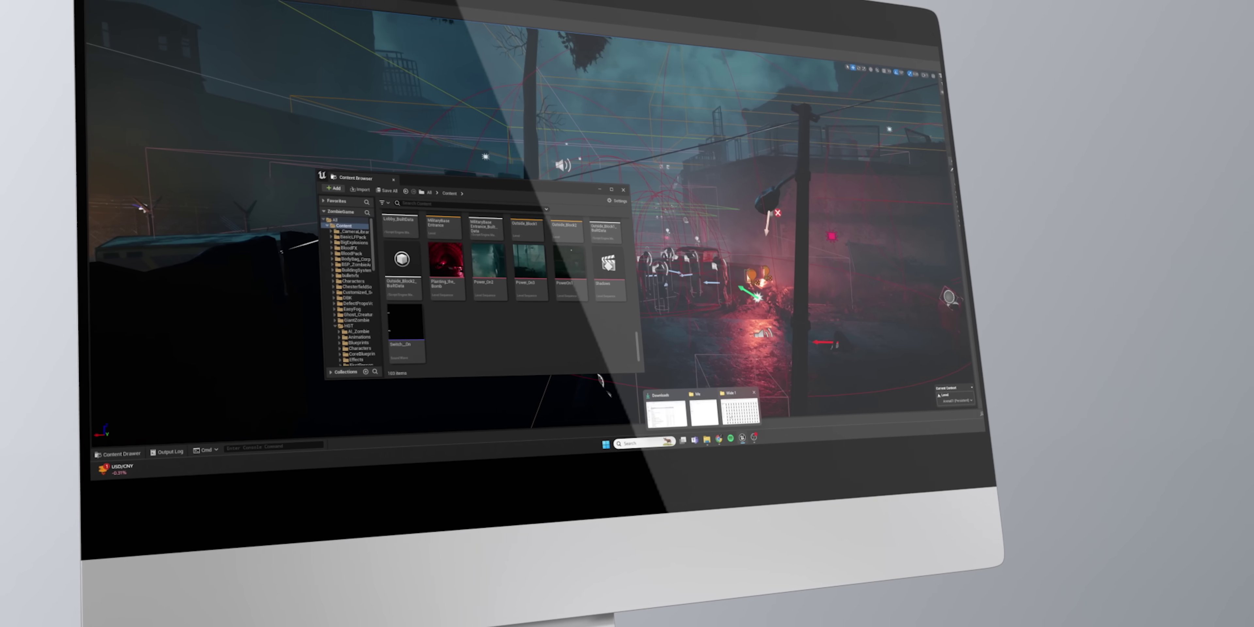
Create a Video_Integration folder in Content and open it
left_click(744, 413)
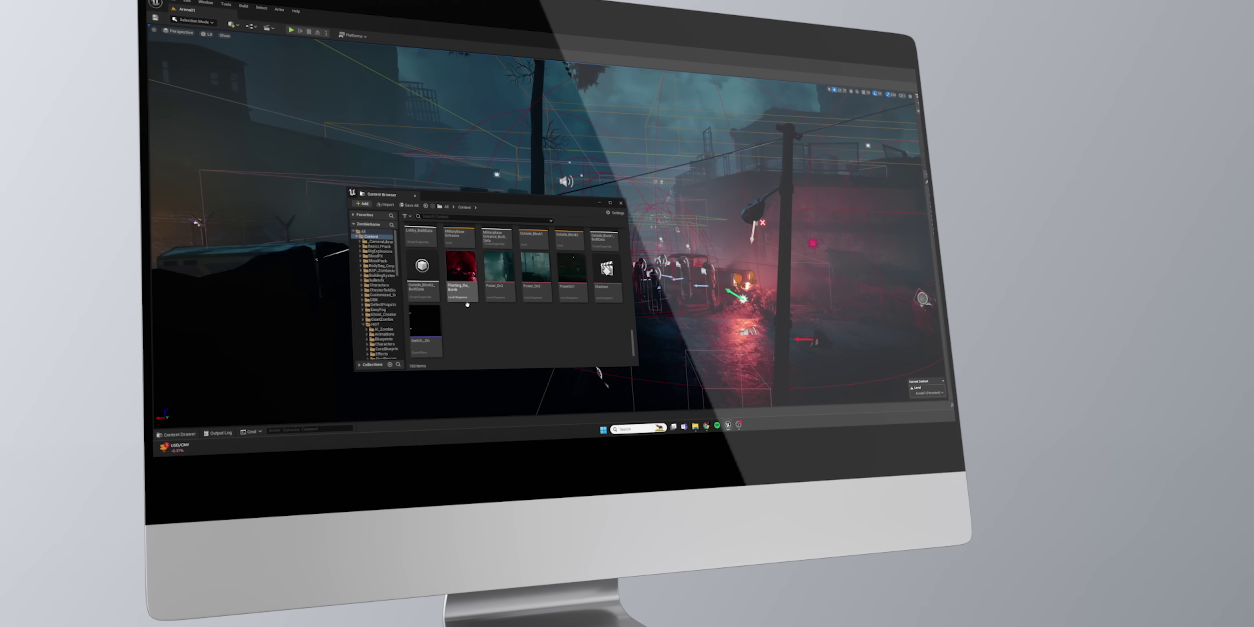
left_click_drag(439, 196, 527, 131)
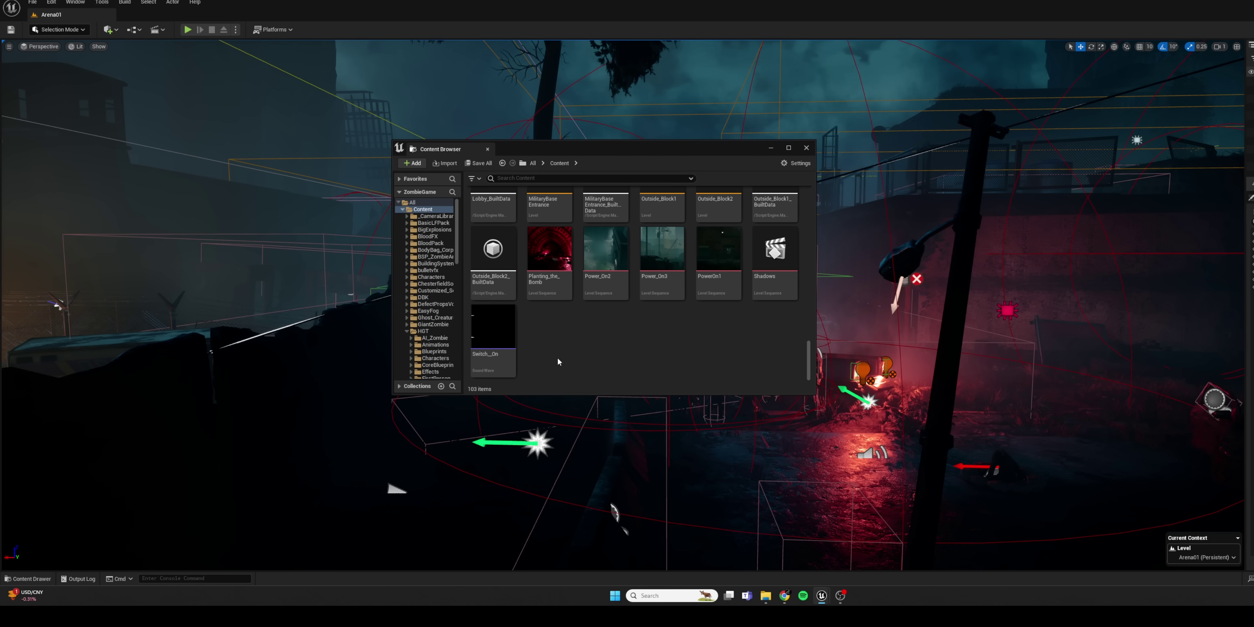
right_click(568, 339)
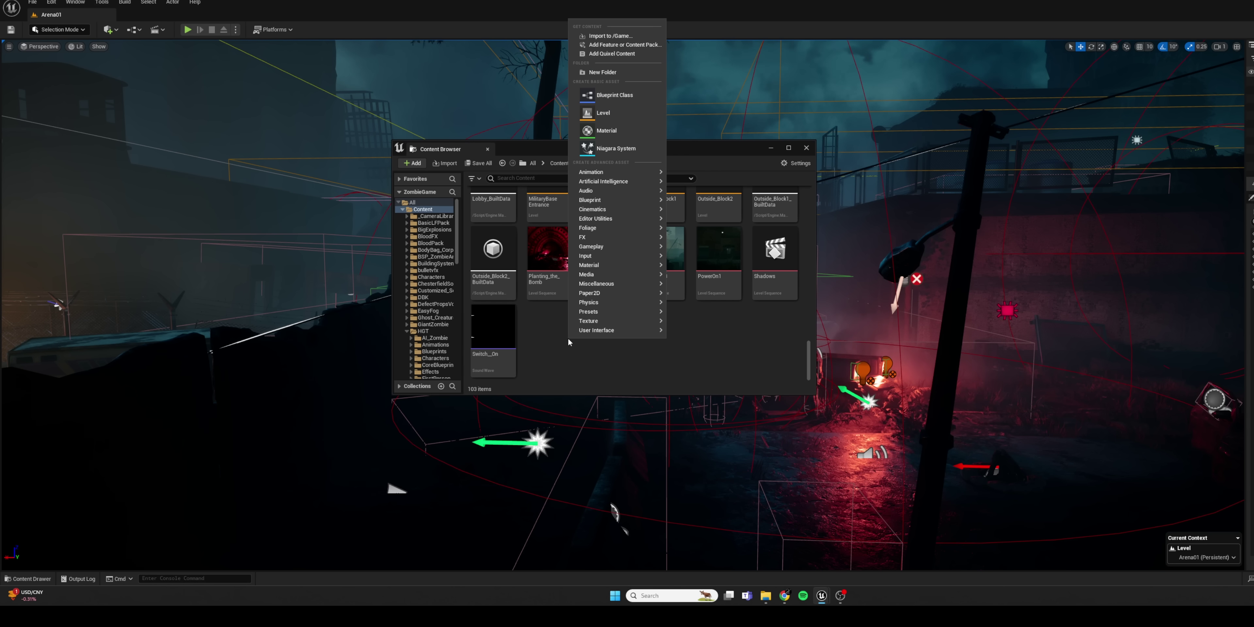
left_click(602, 72)
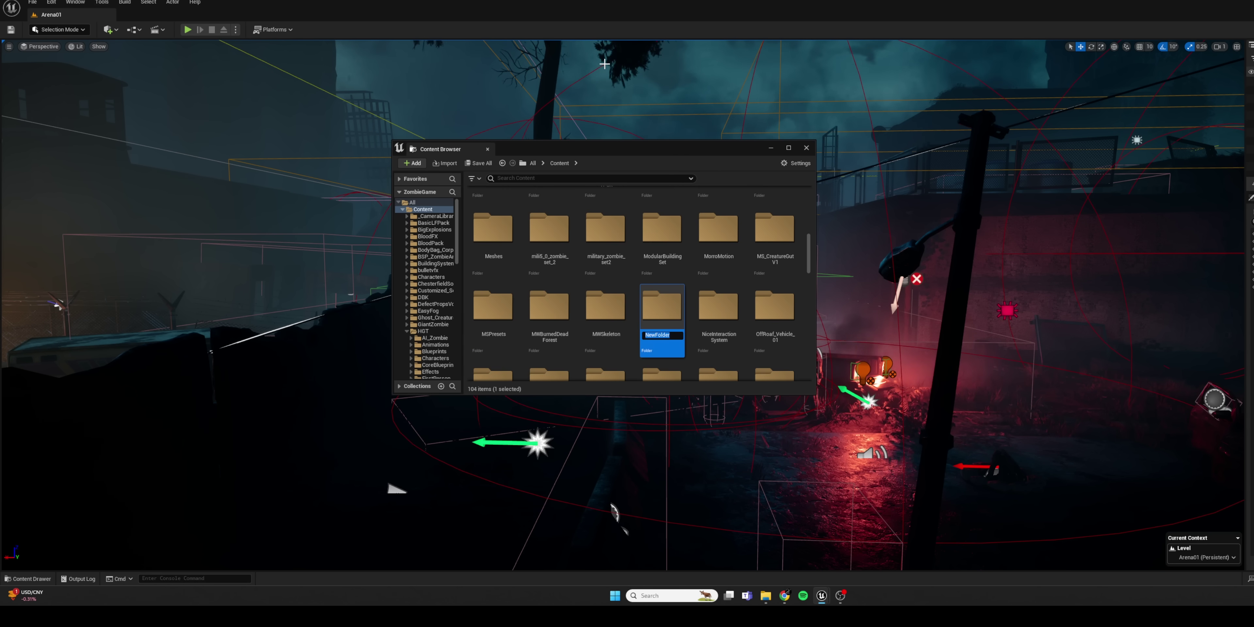
key("ctrl+v")
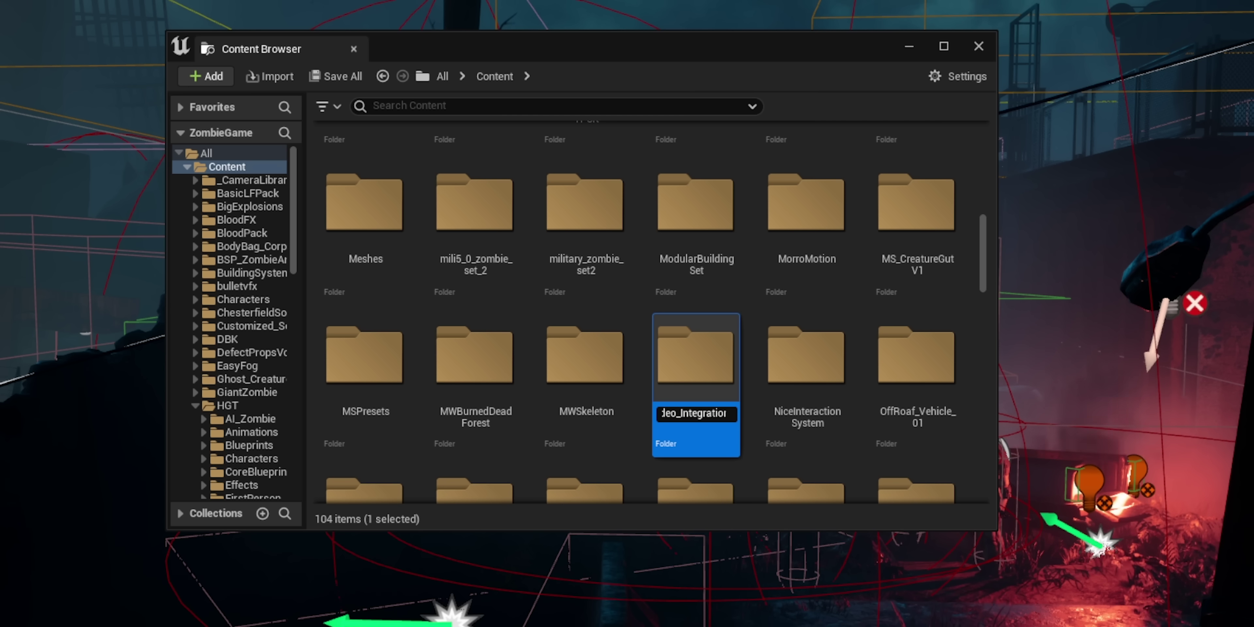
key("Return")
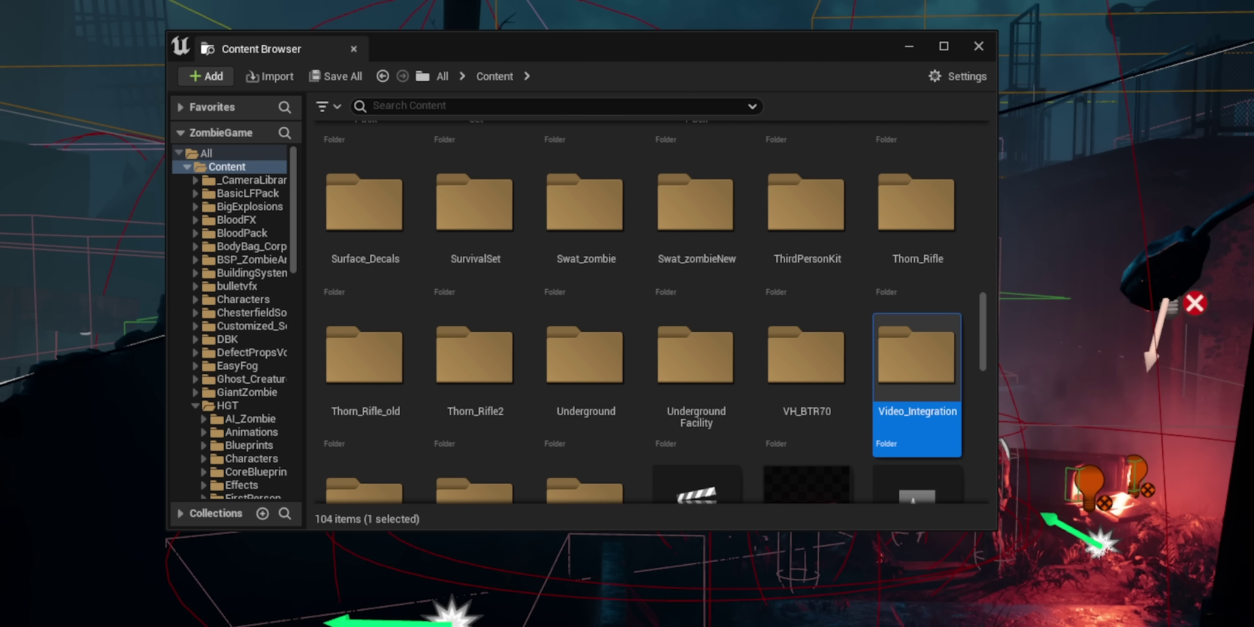
double_click(916, 371)
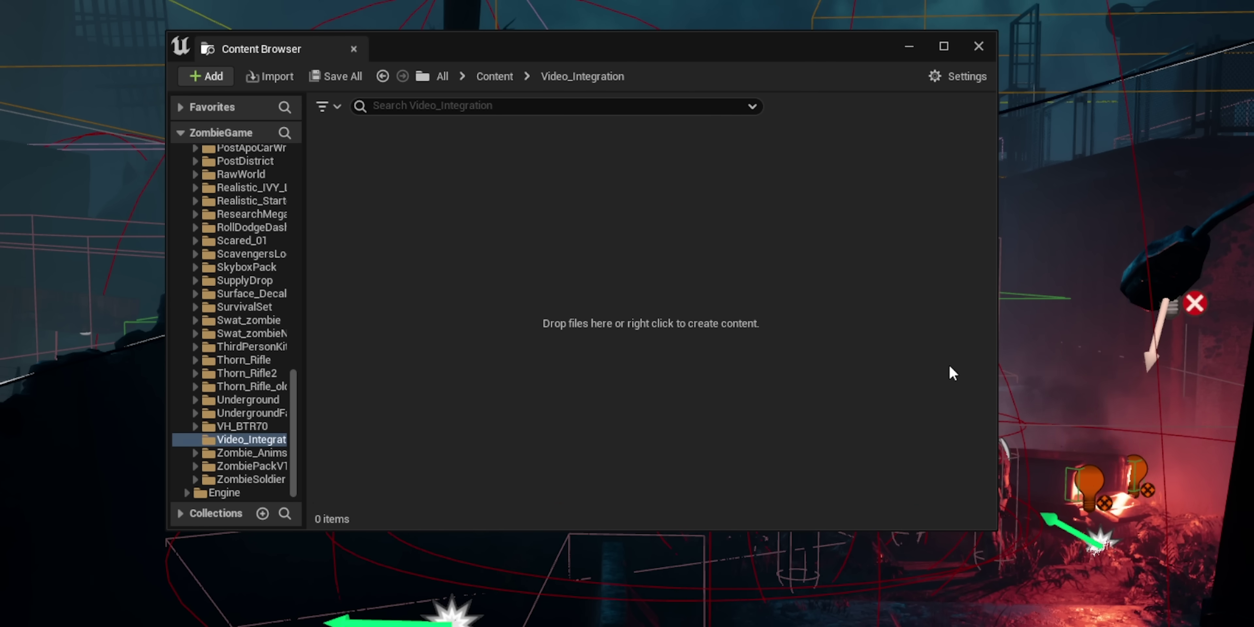
Create a Me subfolder inside Video_Integration and open it
right_click(461, 235)
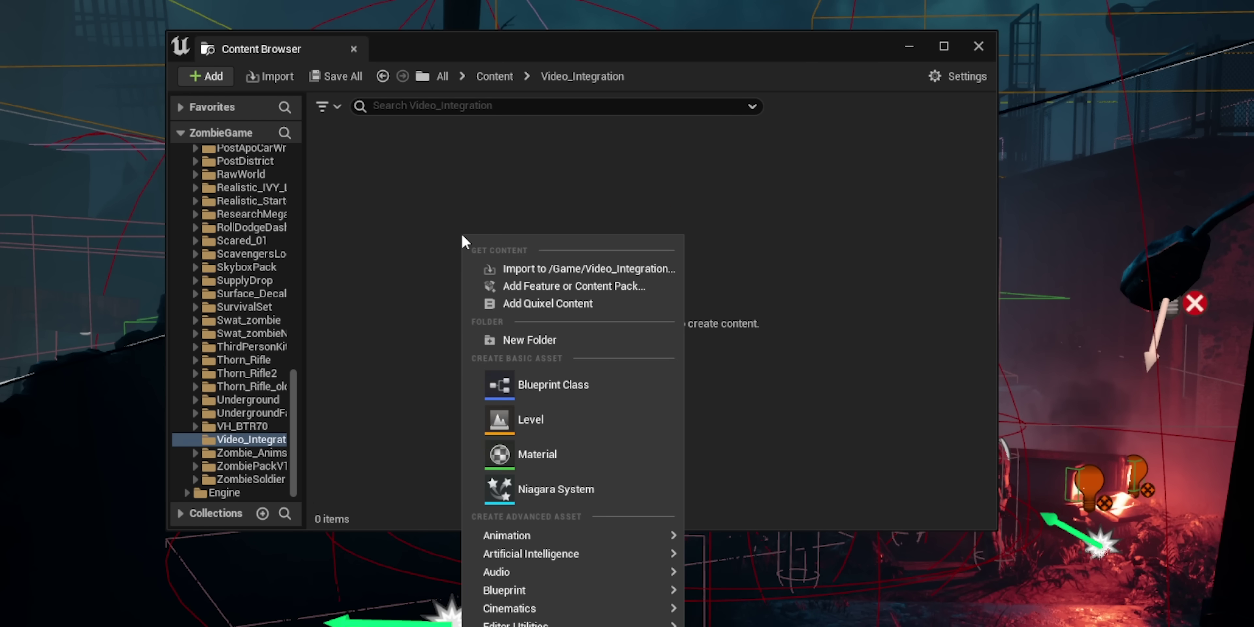
left_click(526, 336)
type("Me")
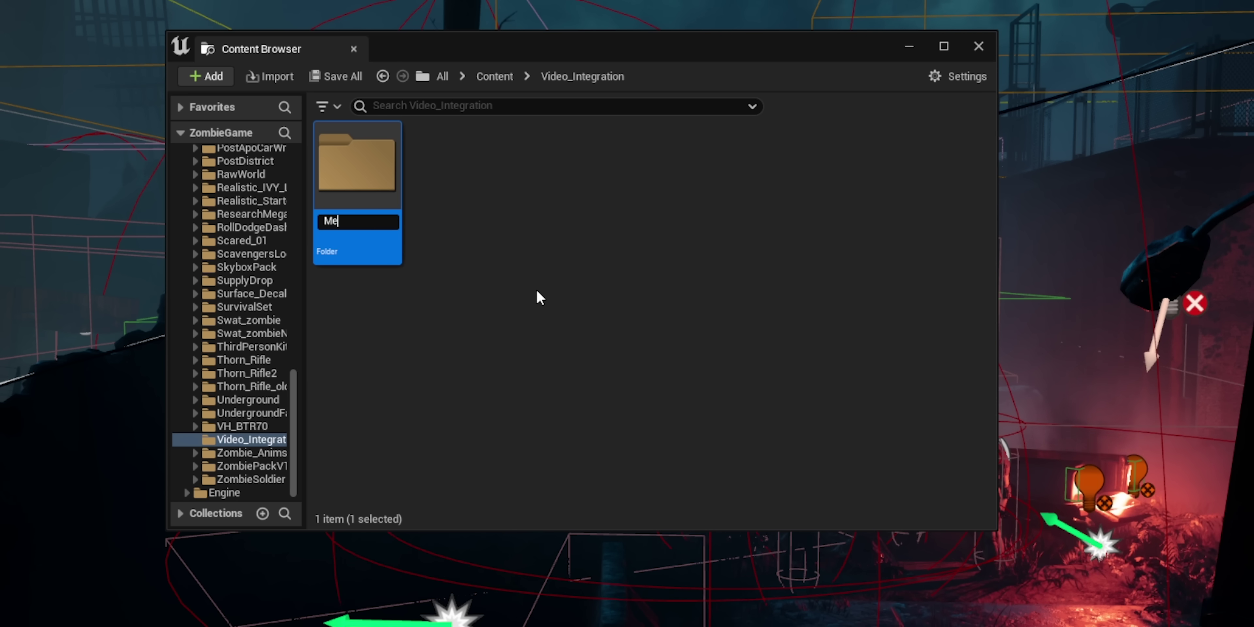
key("Return")
left_click(482, 261)
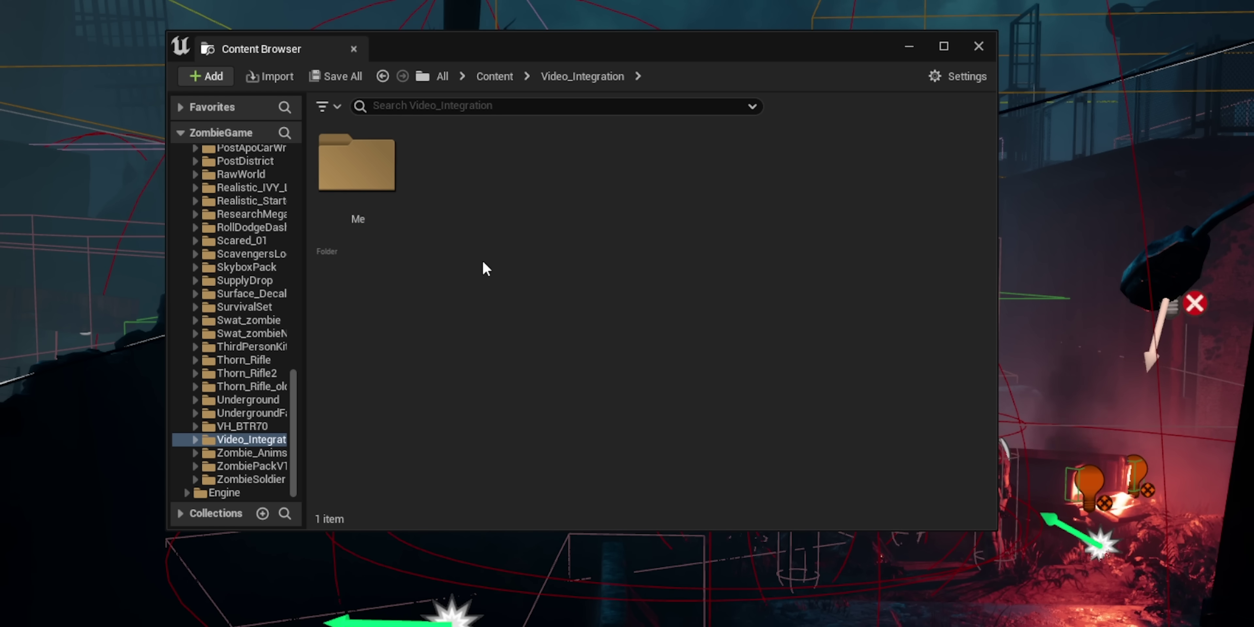
double_click(370, 155)
Create a Wide_1 subfolder inside Me and open it
right_click(375, 164)
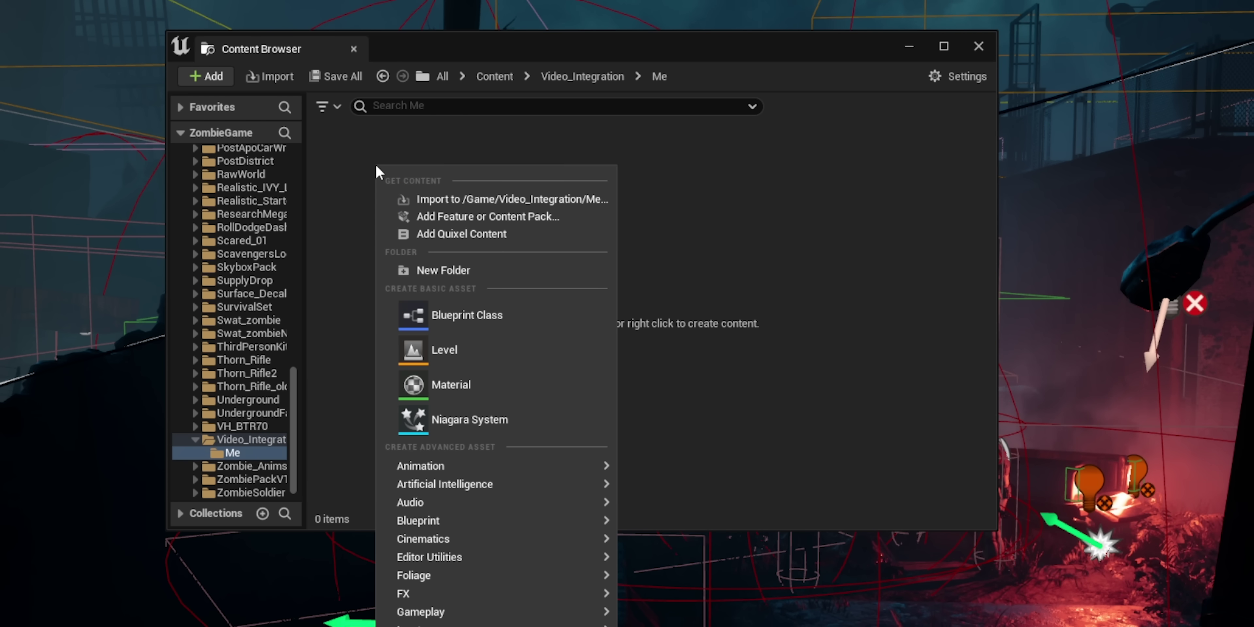
left_click(435, 269)
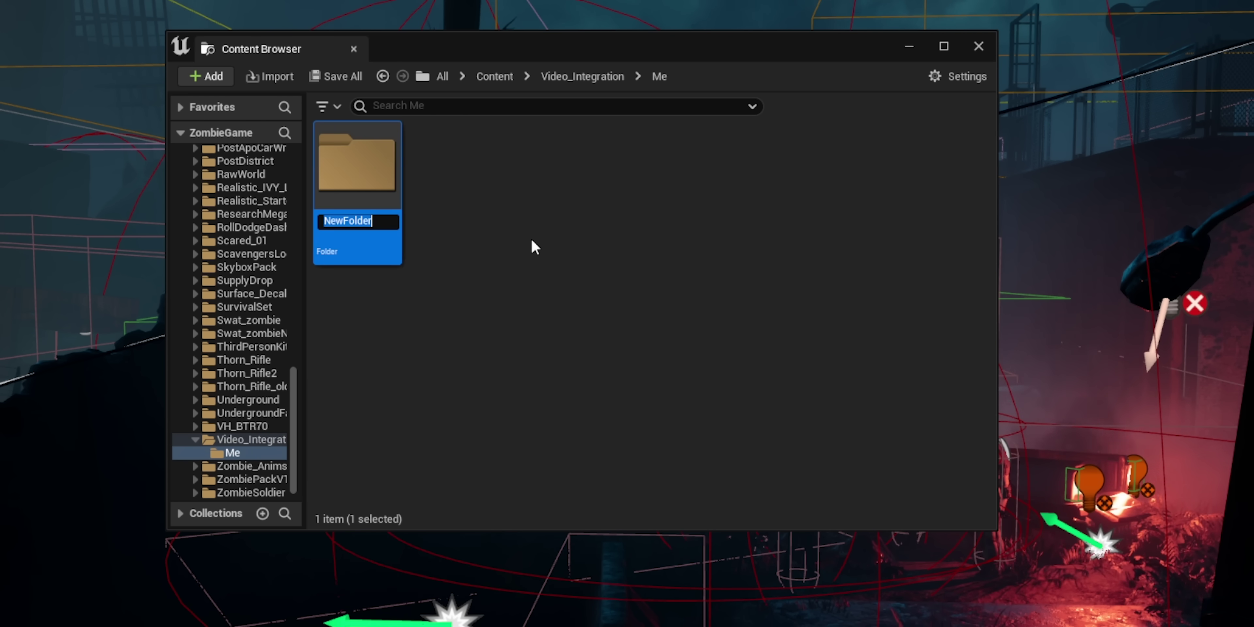
type("Wide")
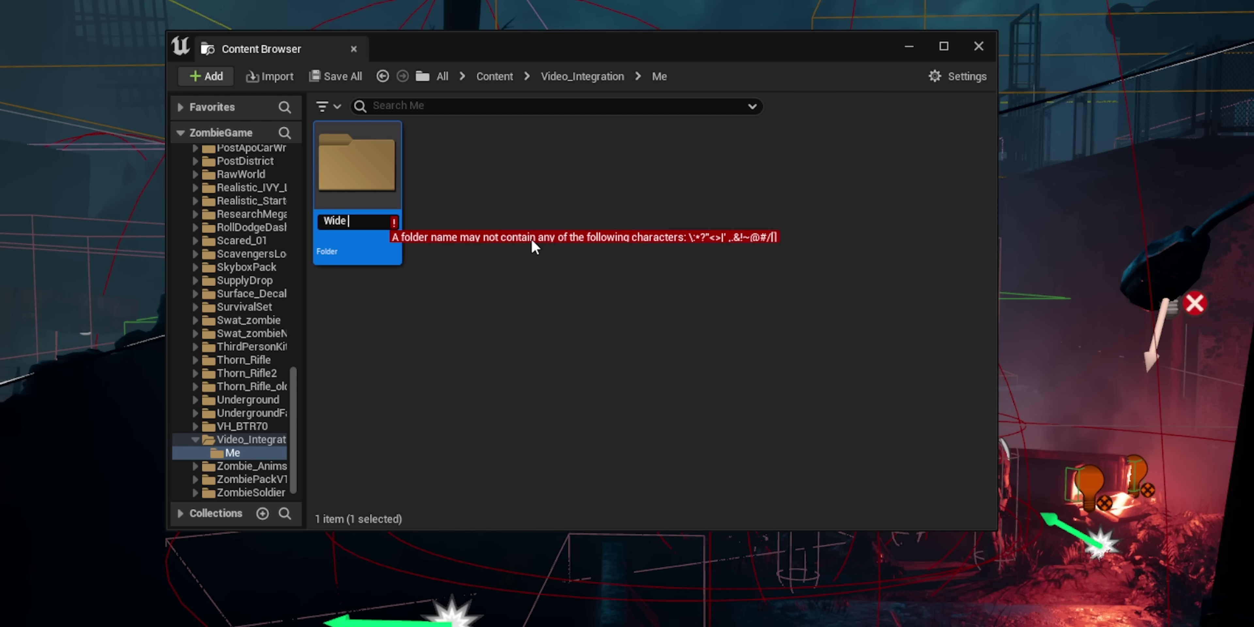
key("BackSpace")
type("_1")
key("Return")
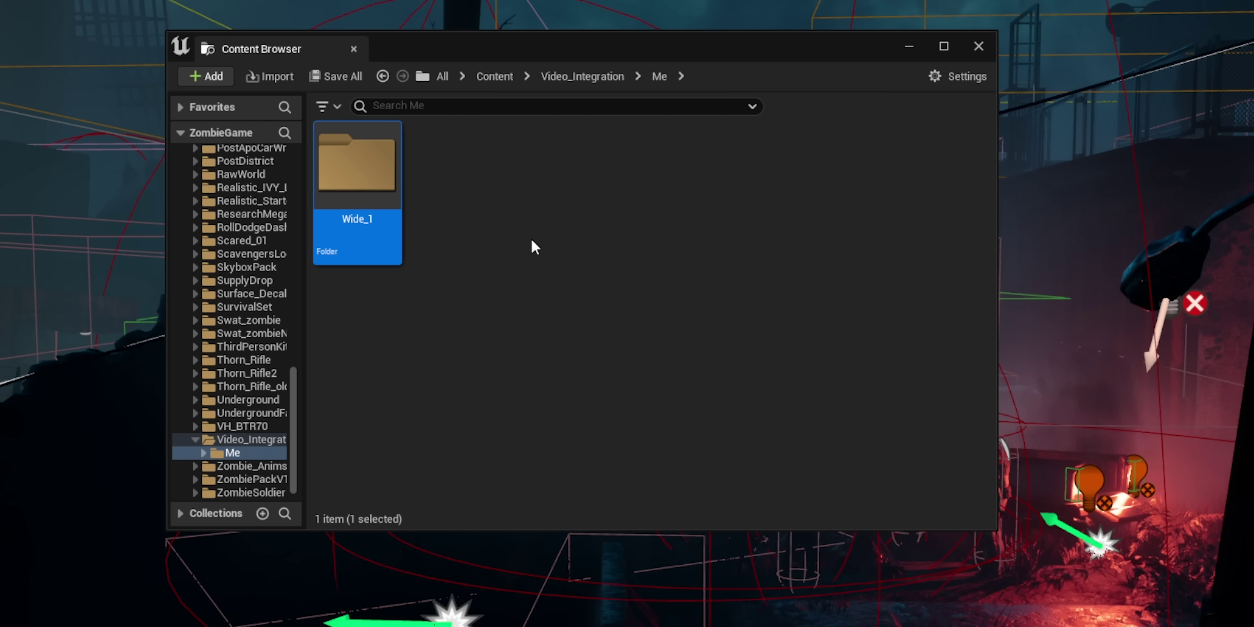
left_click(533, 245)
double_click(375, 175)
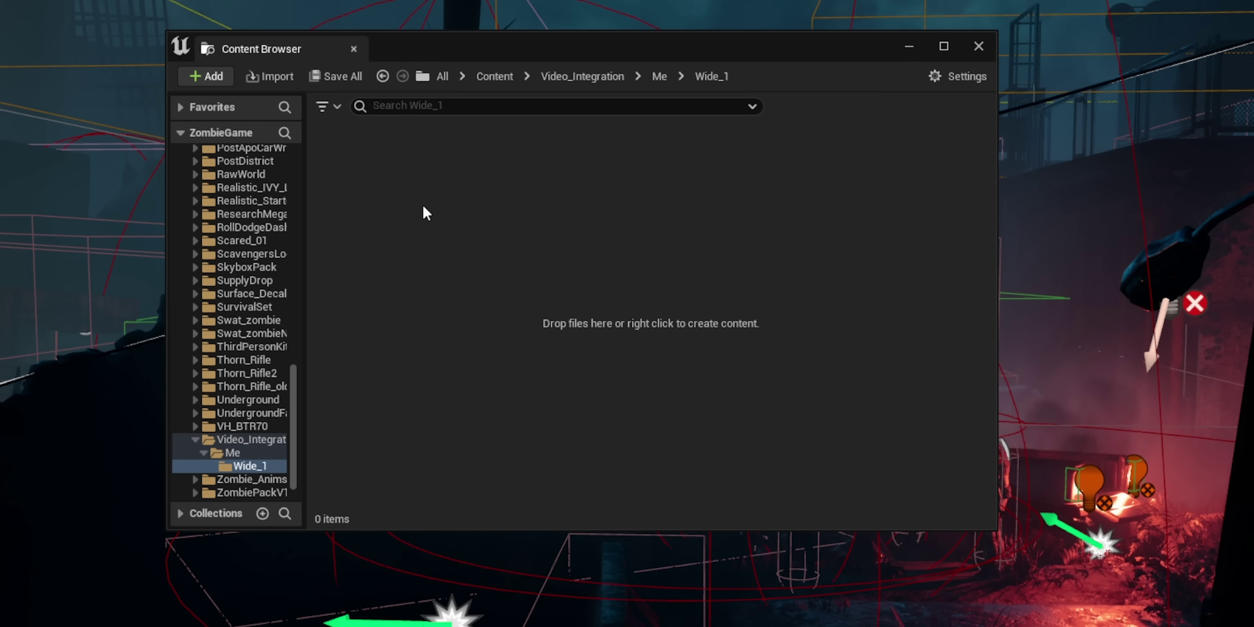
Add an Img Media Source asset, name it MS_Wide_1, and open it in its editor
right_click(425, 196)
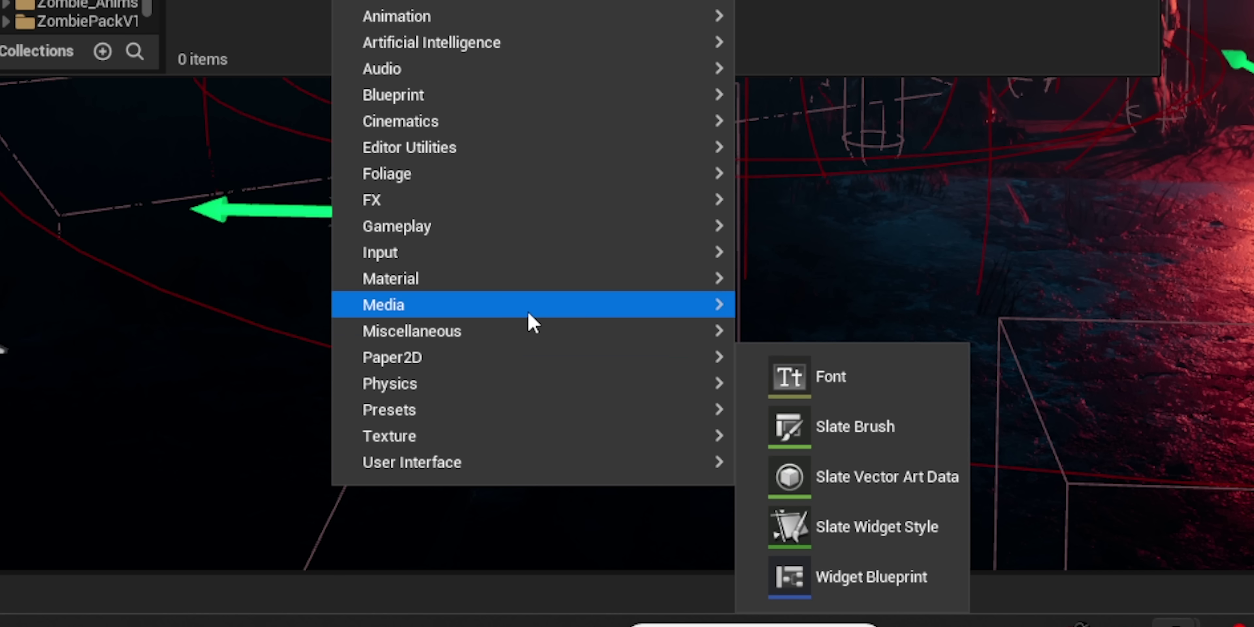
mouse_move(558, 626)
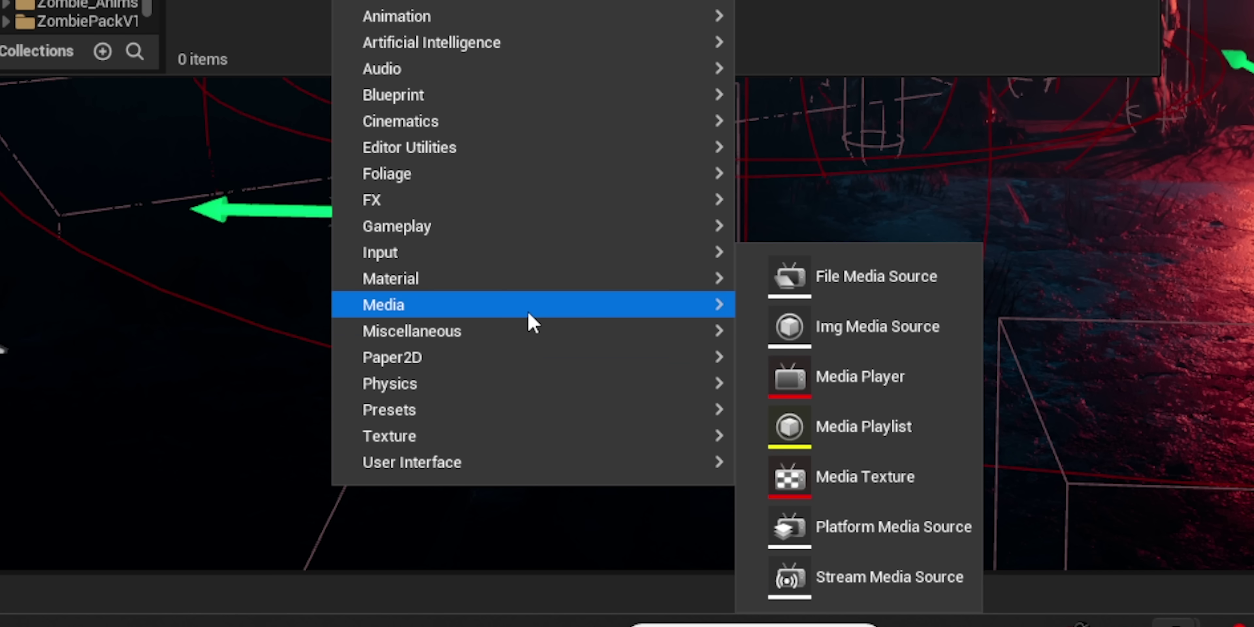
left_click(873, 329)
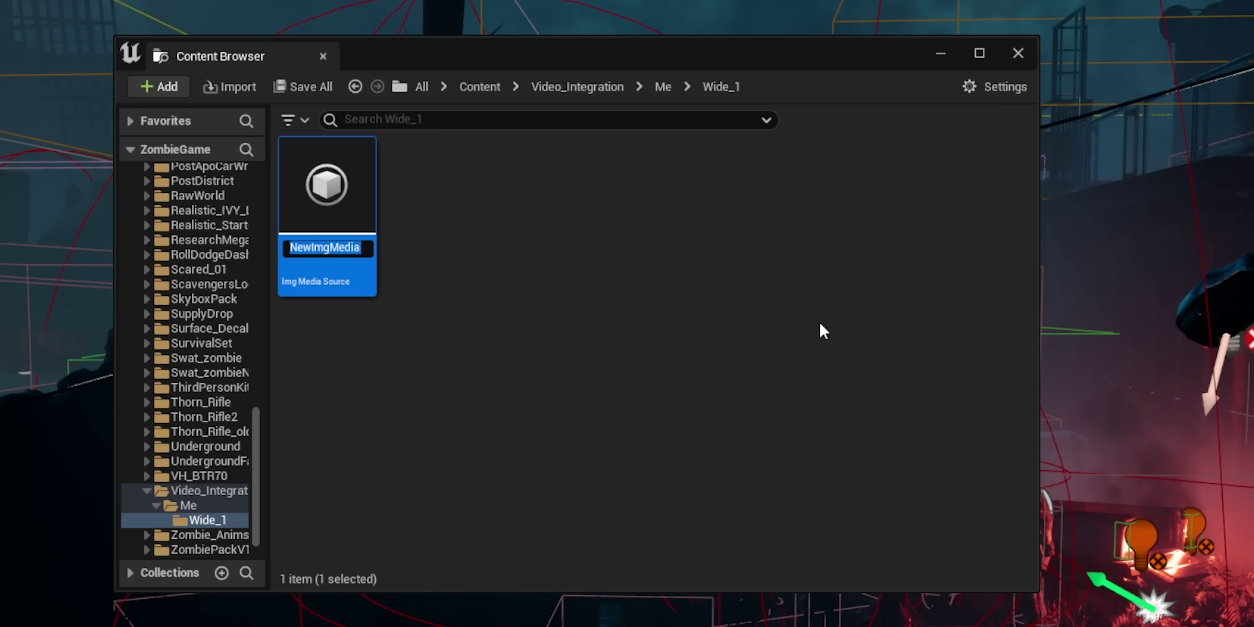
type("MS_W")
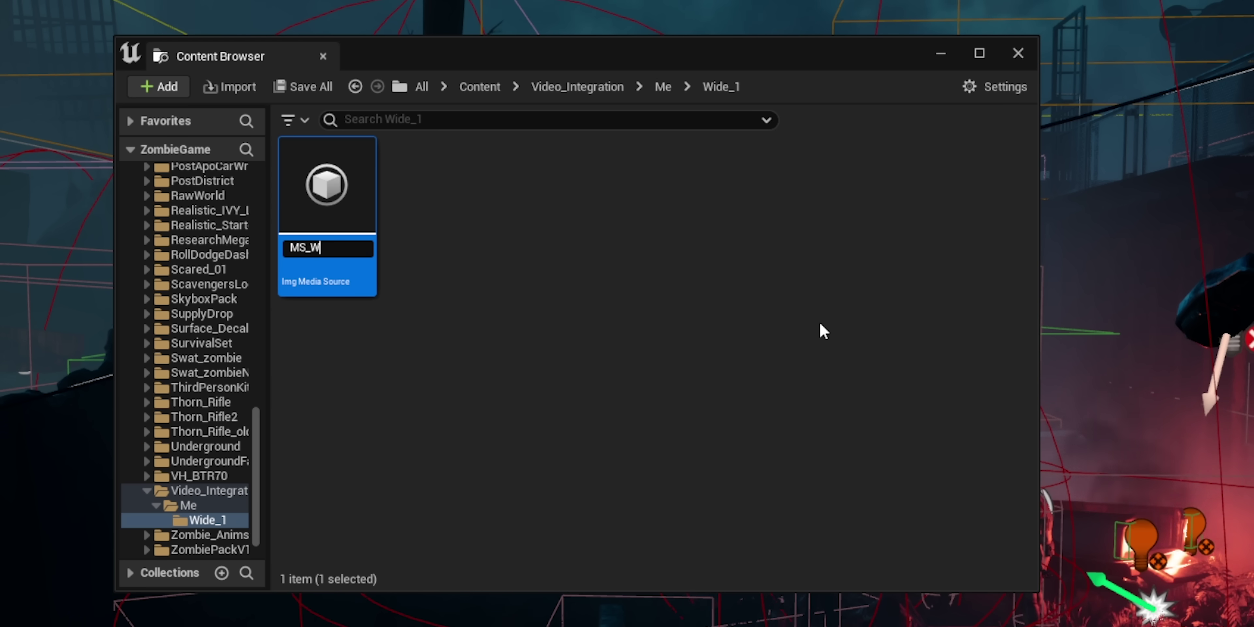
type("ide_1")
key("Return")
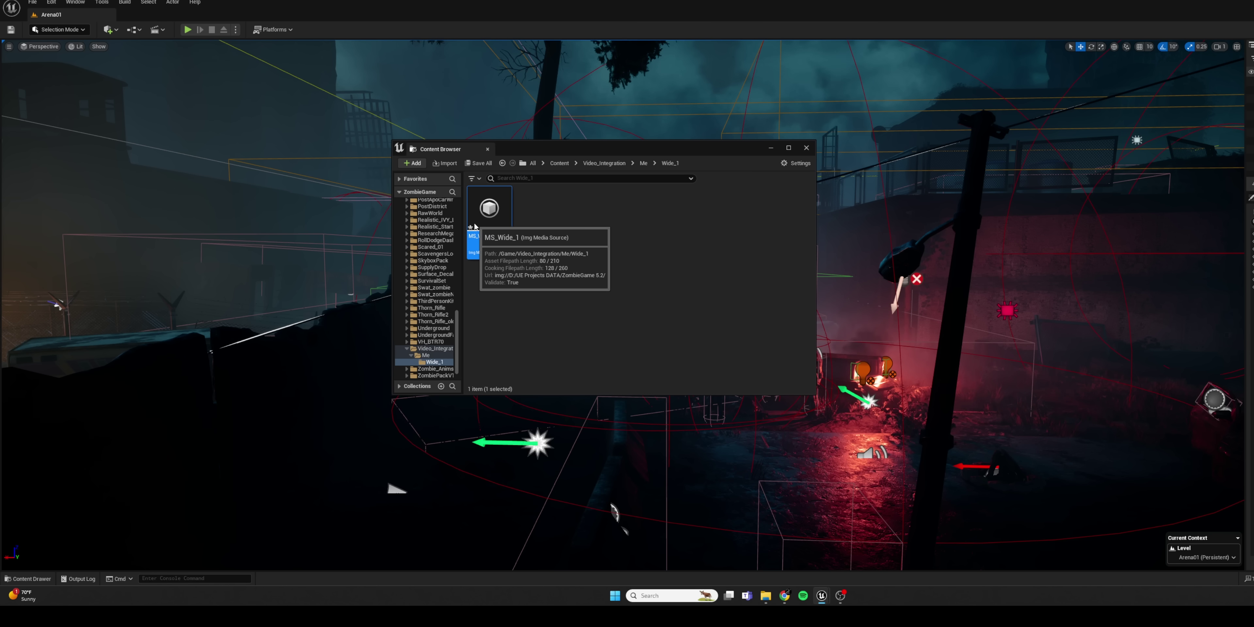
double_click(292, 215)
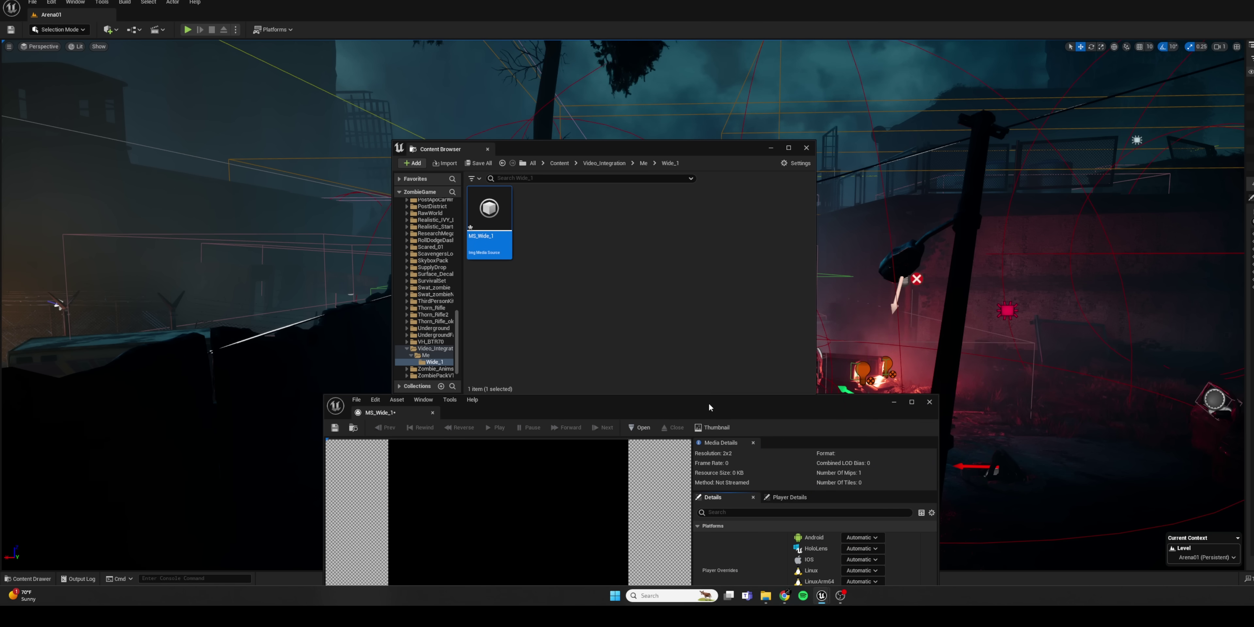
Point the Sequence Path at the first frame of the Wide 1 image sequence
left_click_drag(709, 406, 865, 142)
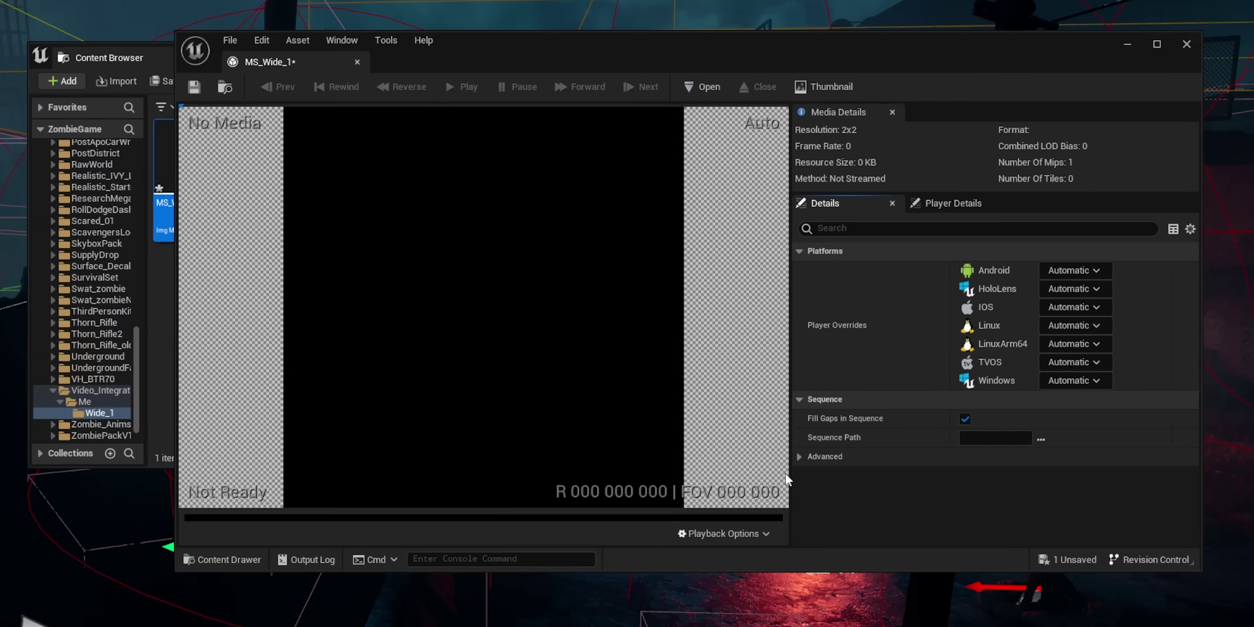
left_click(1041, 438)
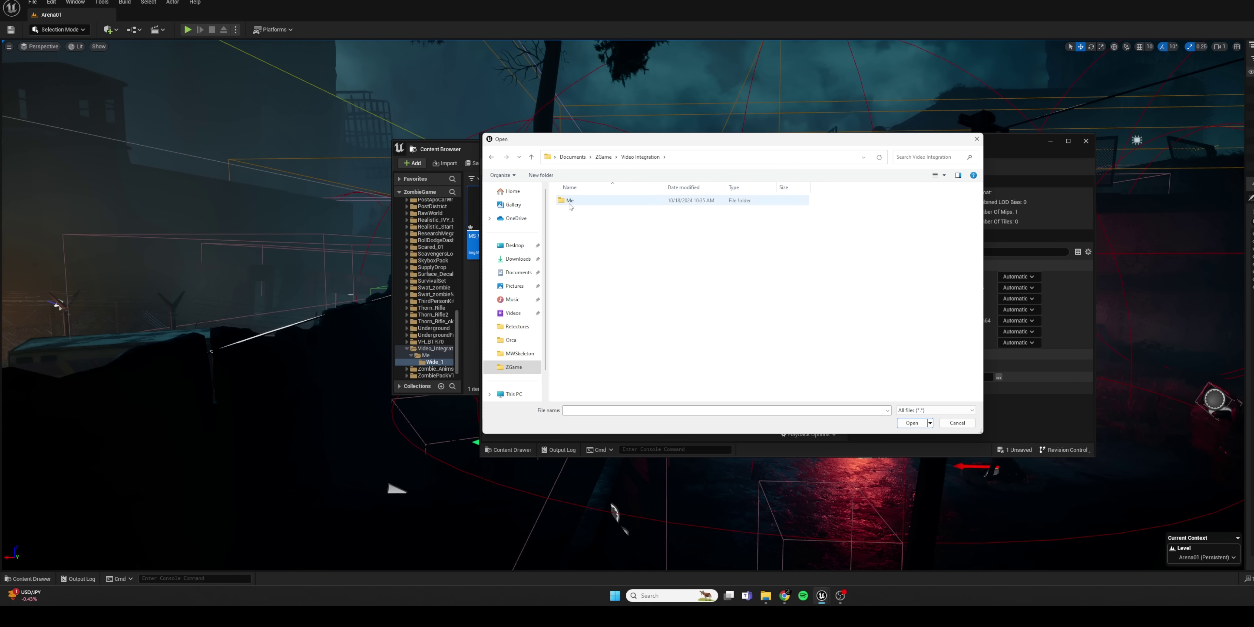
double_click(583, 200)
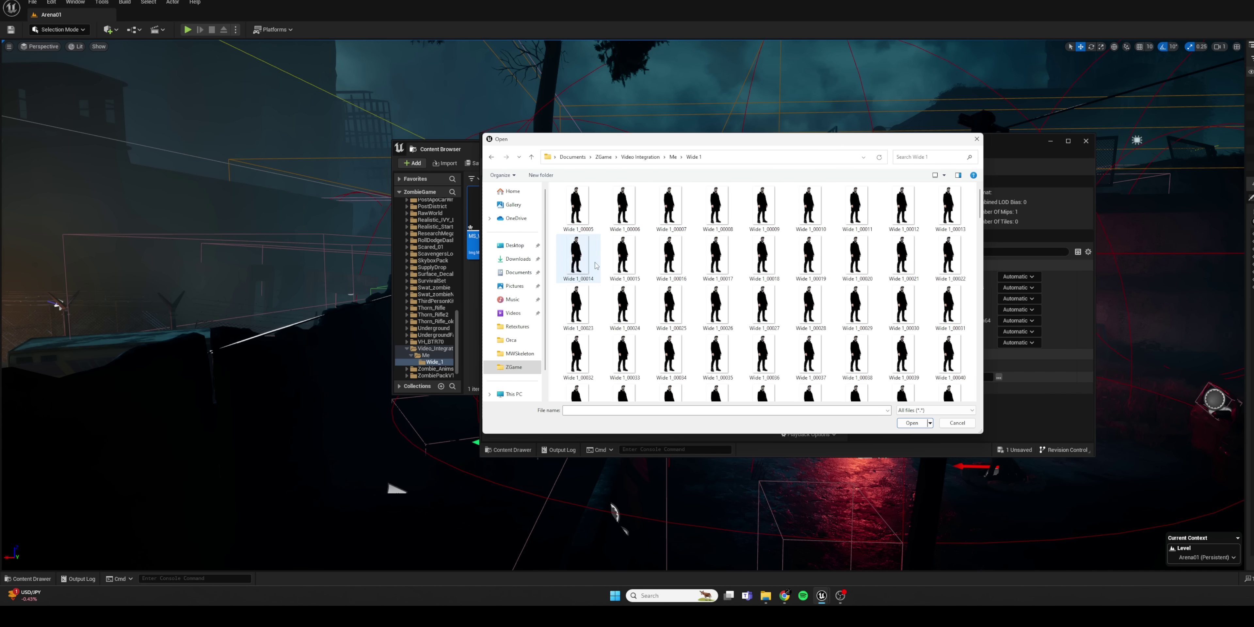
left_click(580, 212)
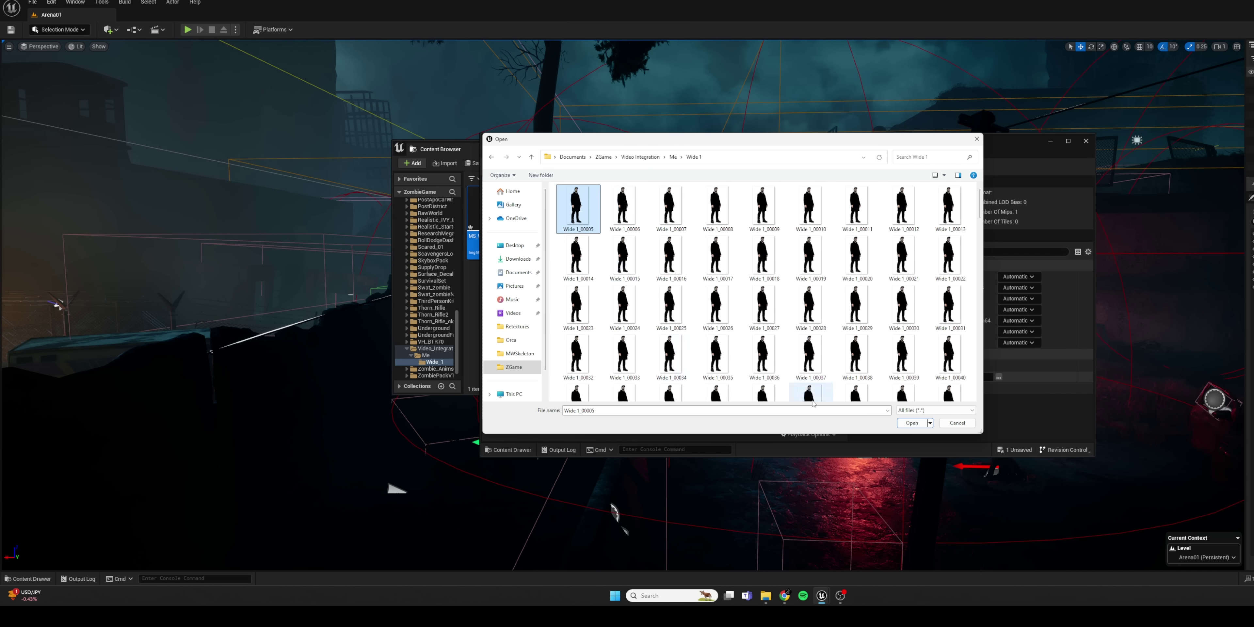
left_click(911, 423)
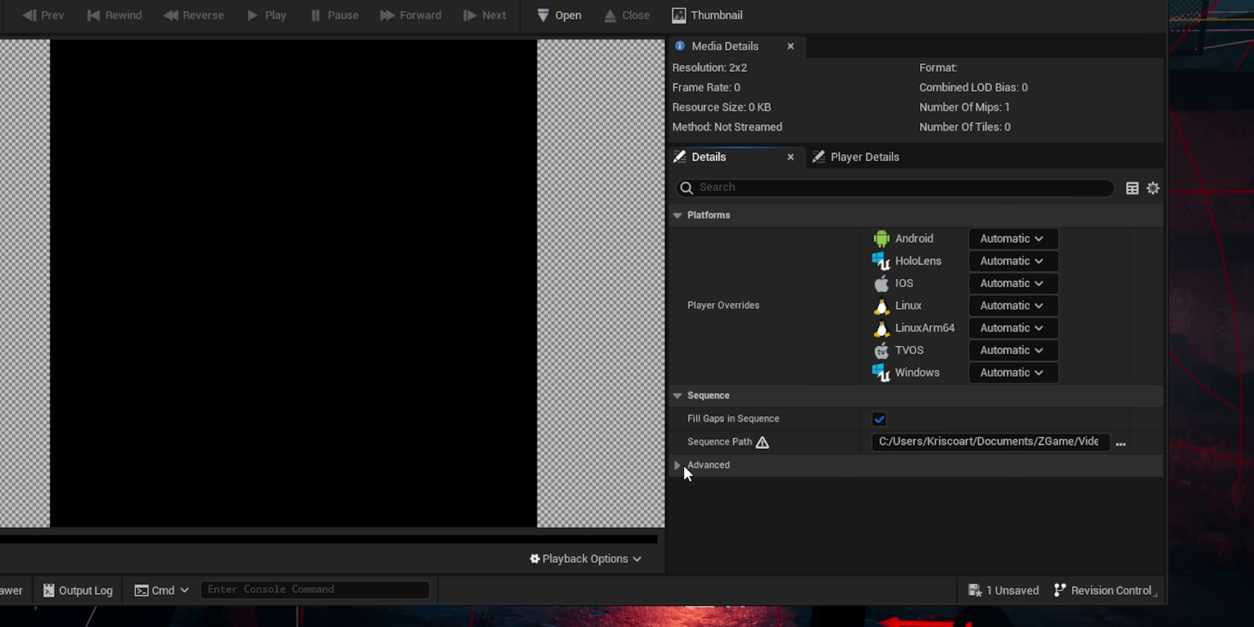
Set the Frame Rate Override to 24 fps (film) and save MS_Wide_1
left_click(855, 388)
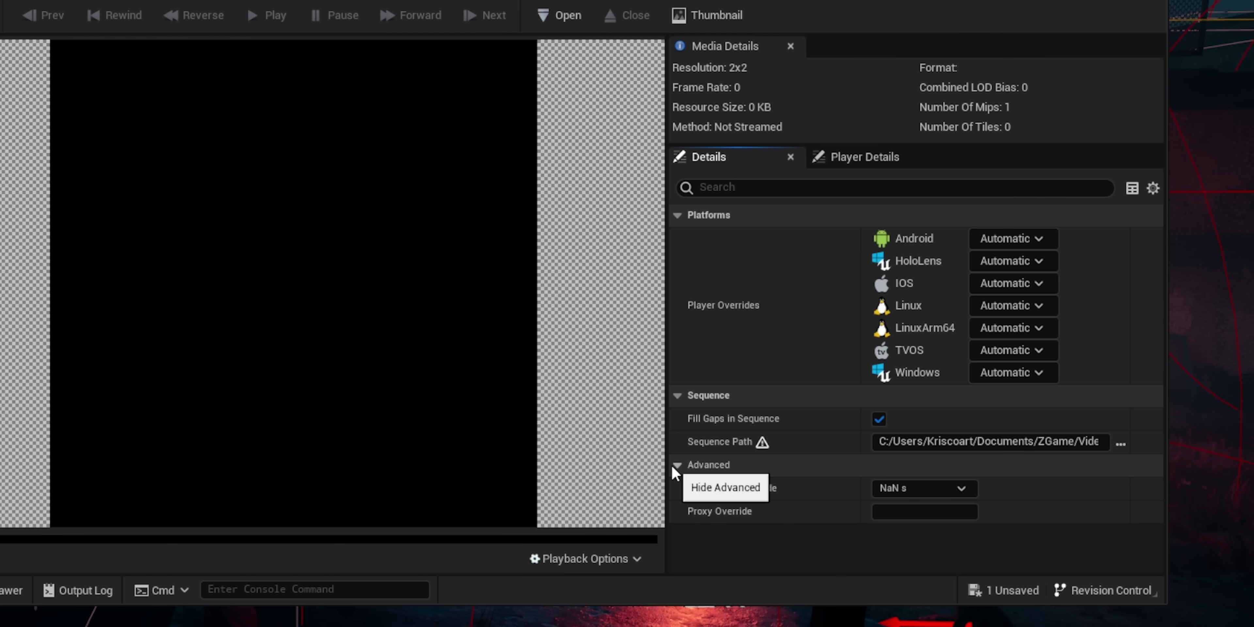
left_click(918, 488)
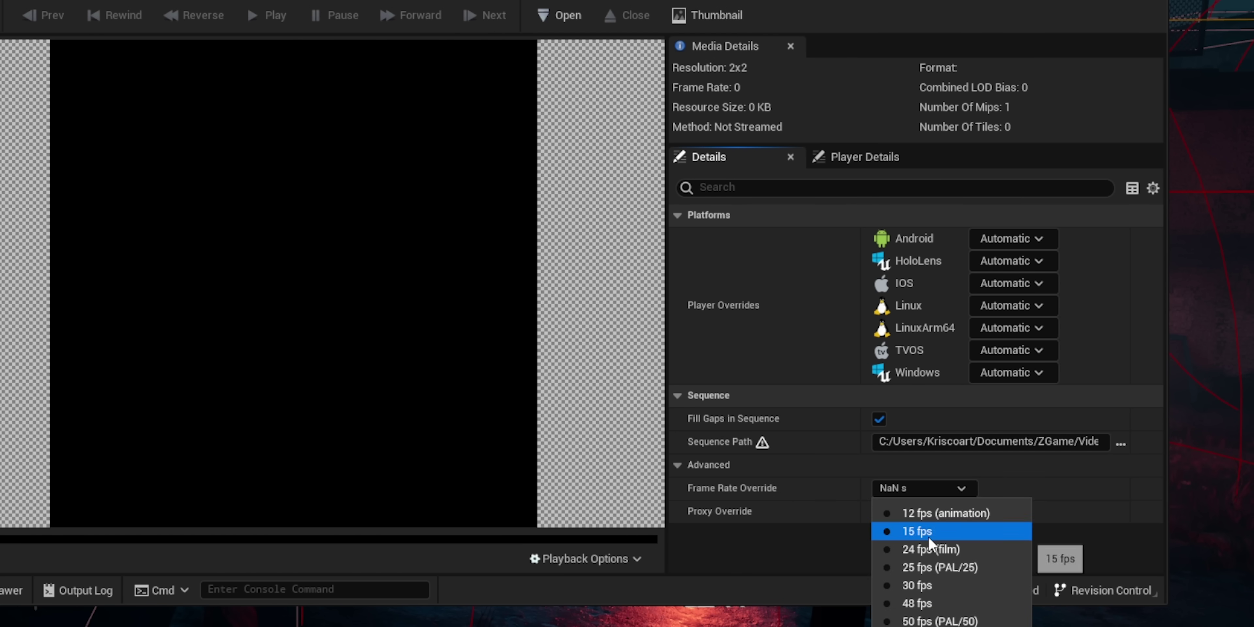
left_click(929, 549)
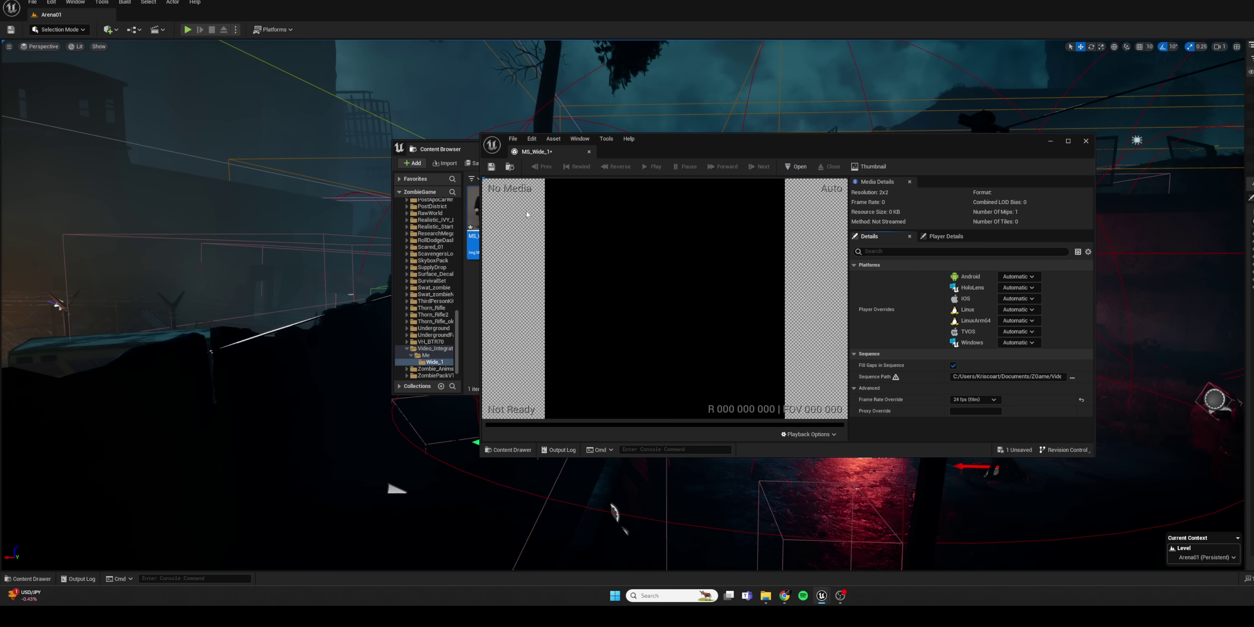
left_click(491, 166)
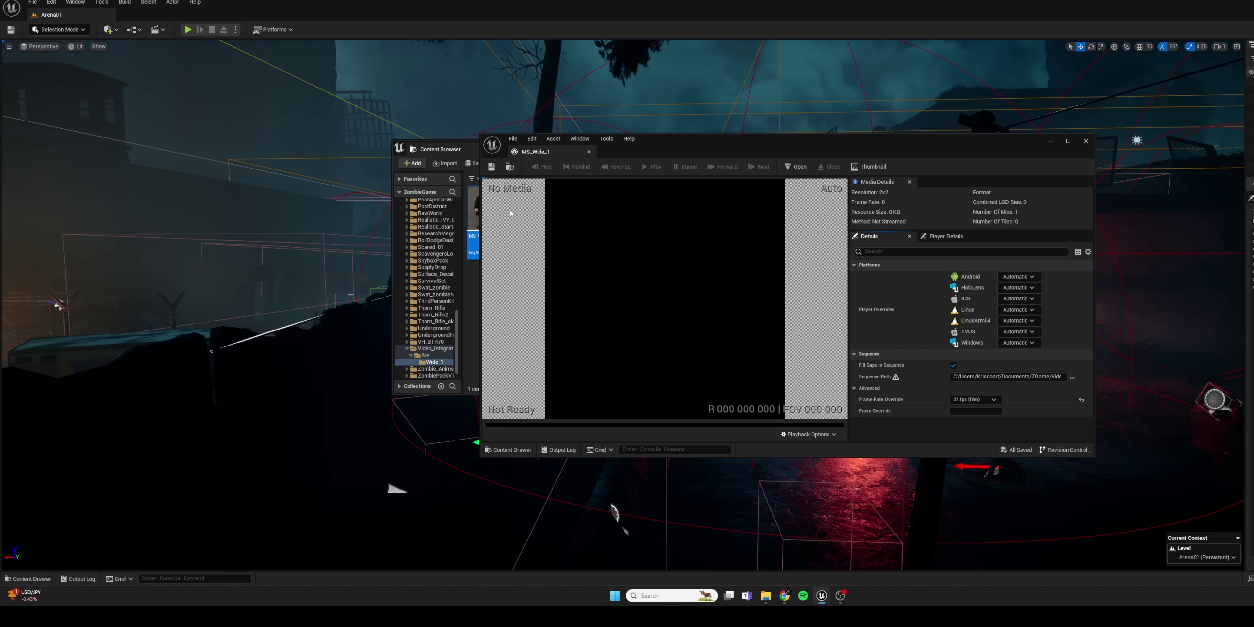
Close the media editor and create Media Player MP_Wide_1 with a linked video MediaTexture
left_click(1086, 141)
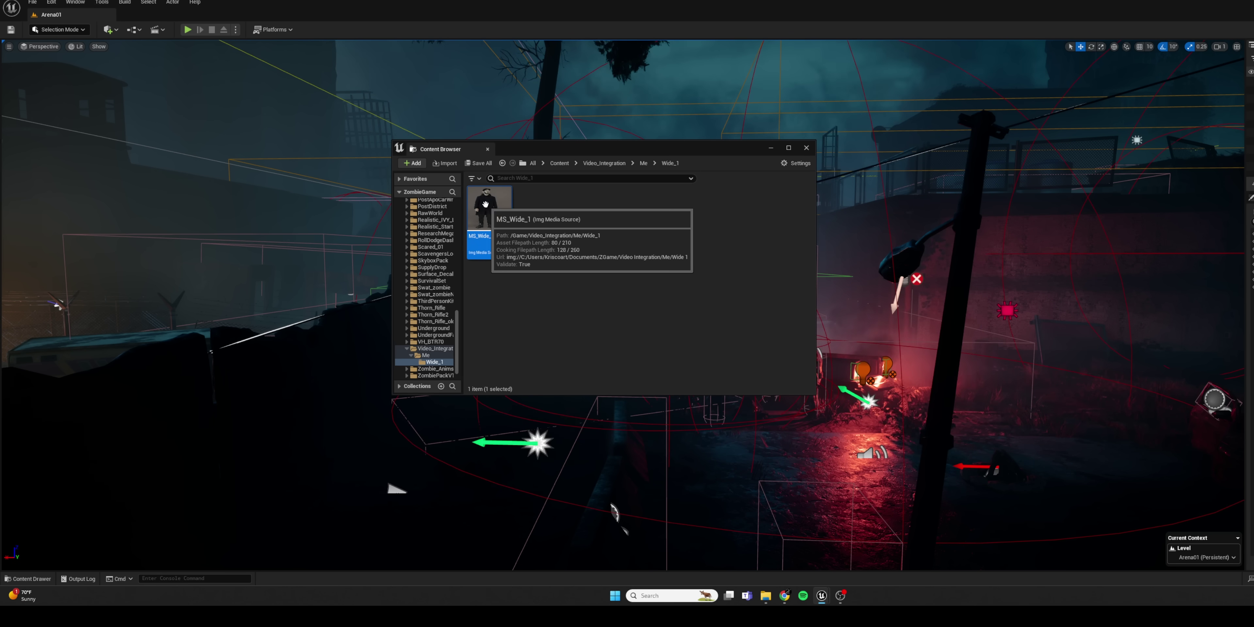
right_click(525, 211)
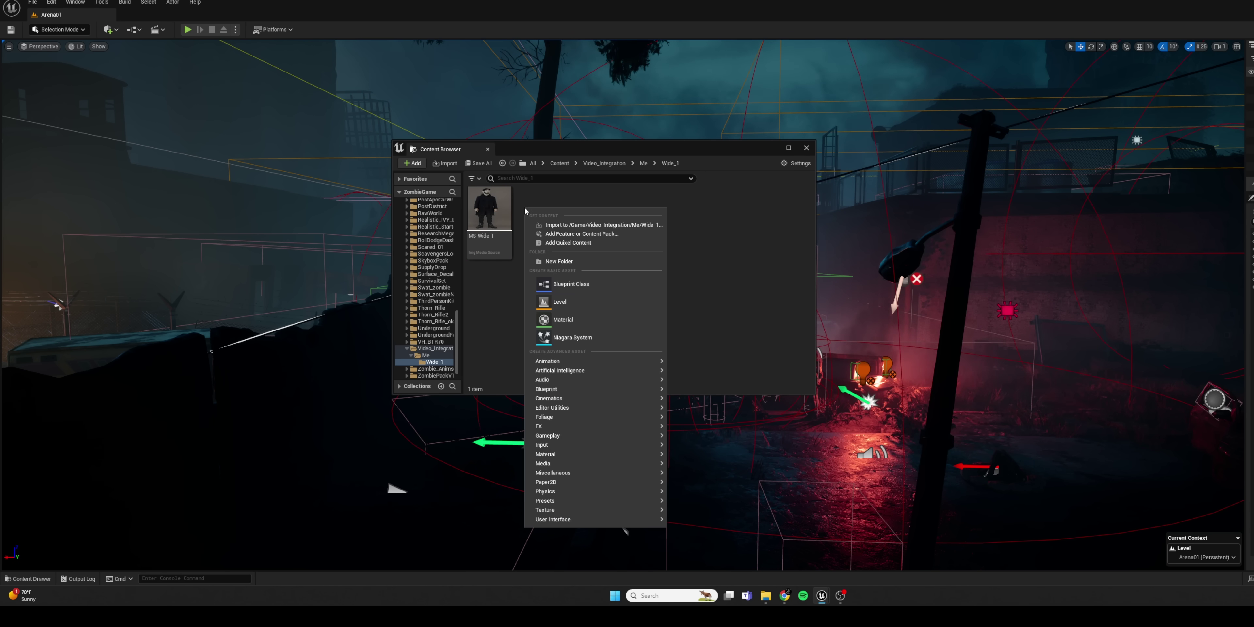
mouse_move(578, 474)
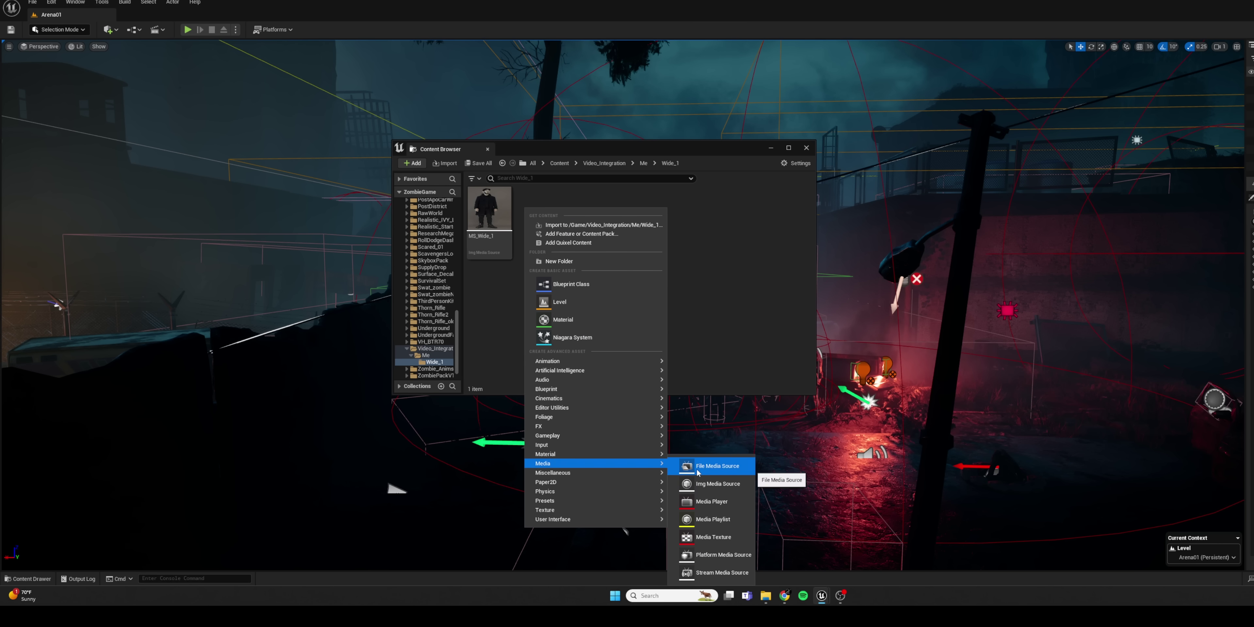
left_click(707, 502)
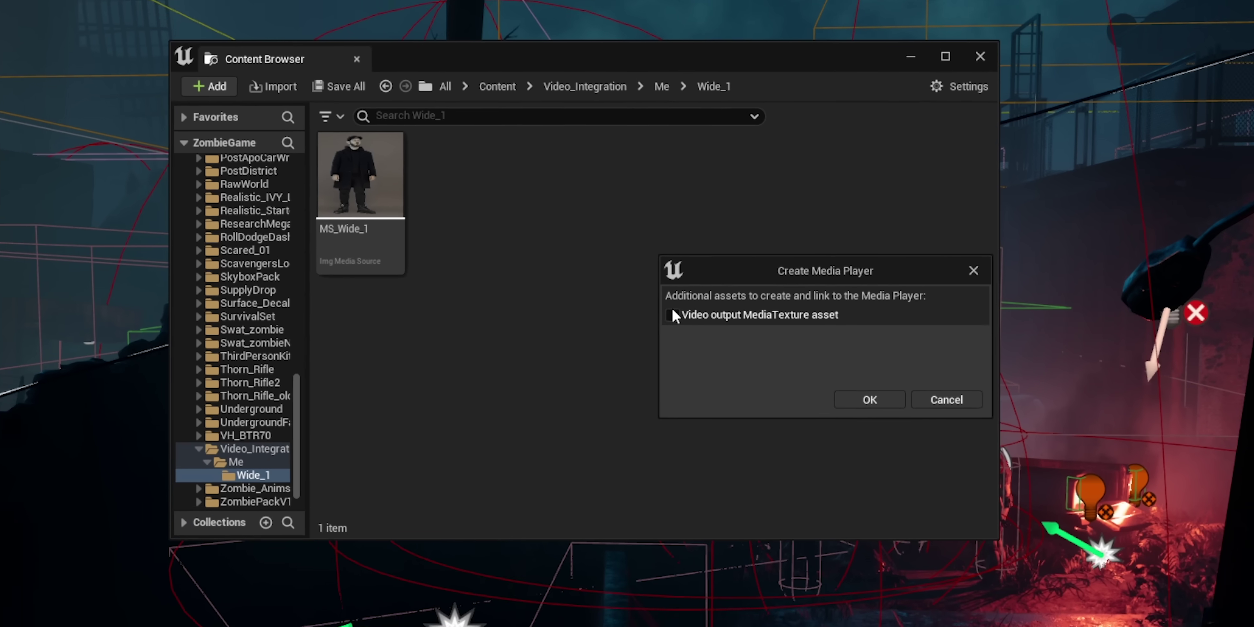
left_click(657, 292)
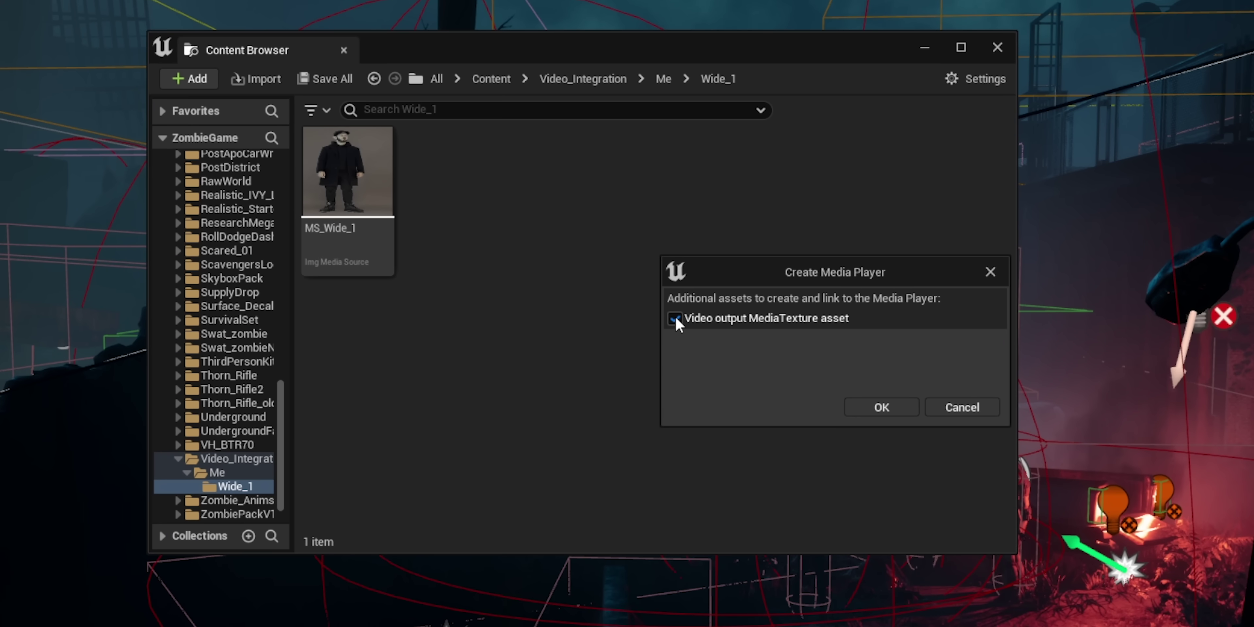
left_click(895, 408)
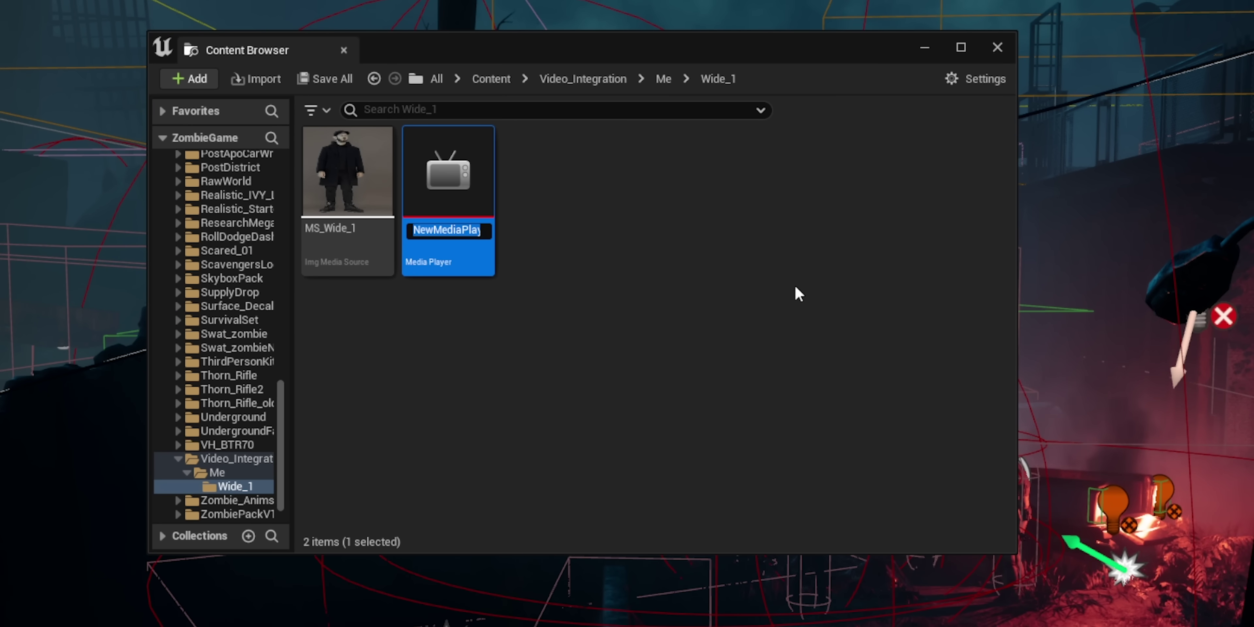
type("MP_")
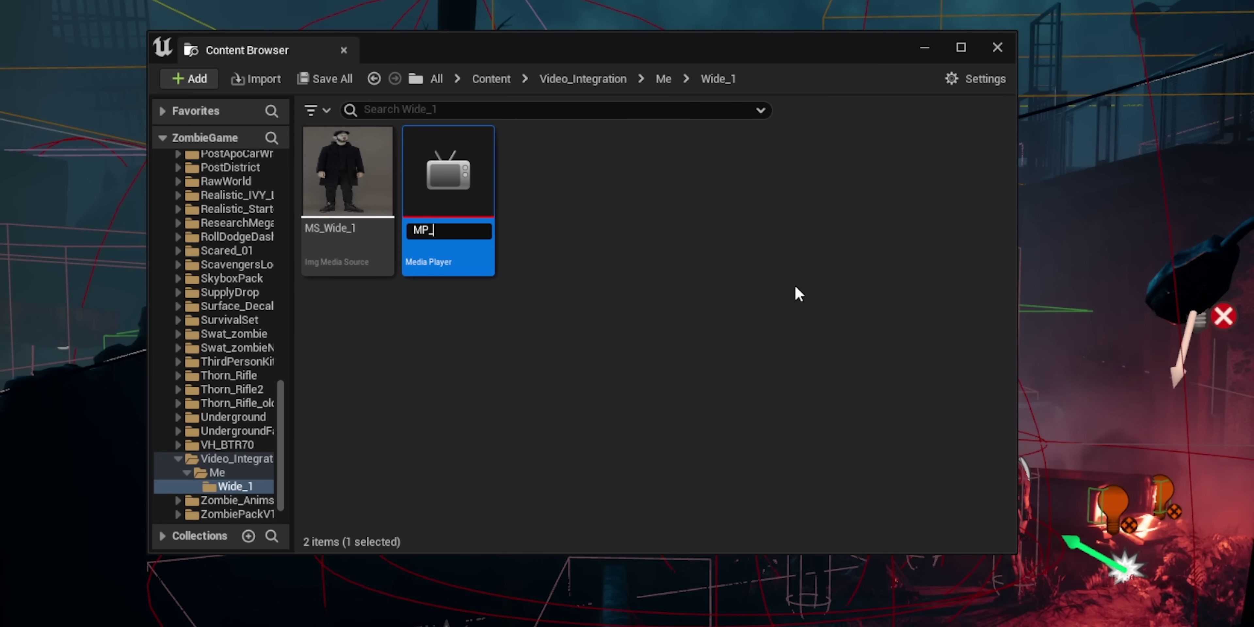
type("Wide_1")
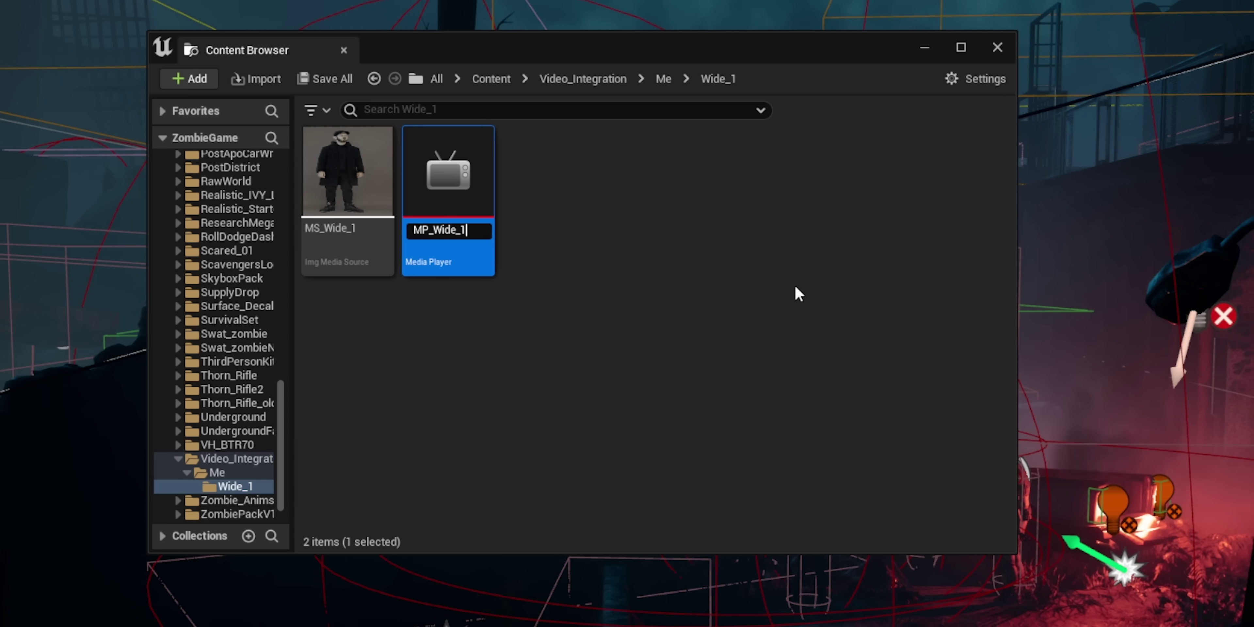
key("Return")
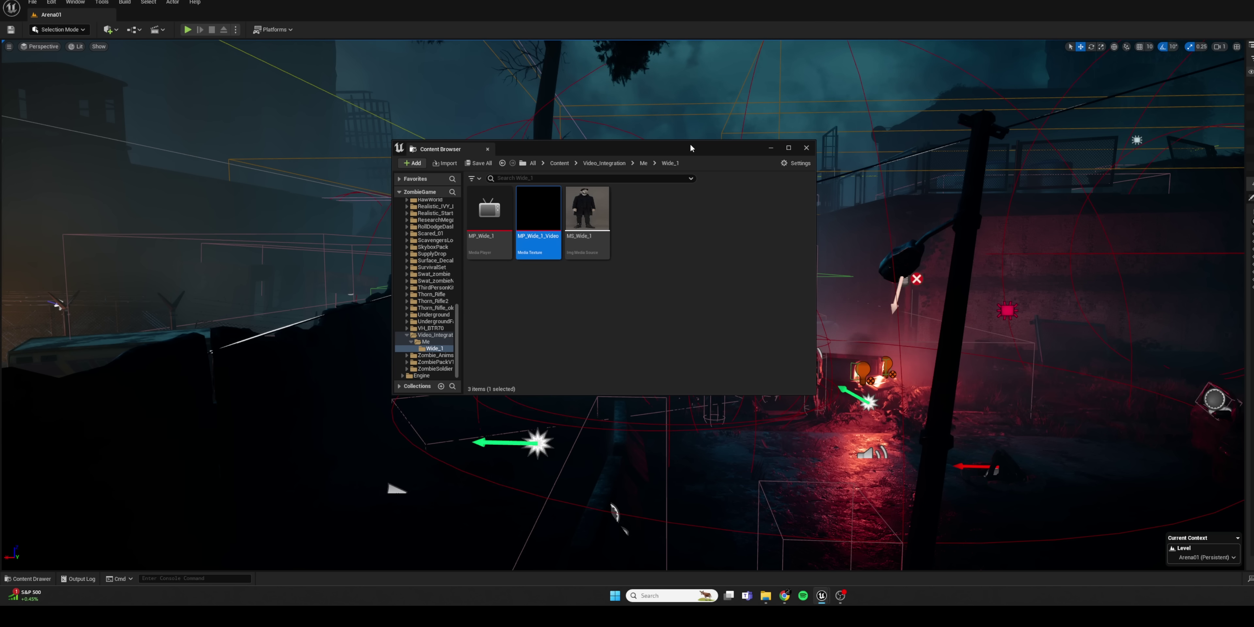
Drop a plane near the zombie actors, rotate it -90 upright, raise it and scale it taller
left_click_drag(692, 148, 1027, 332)
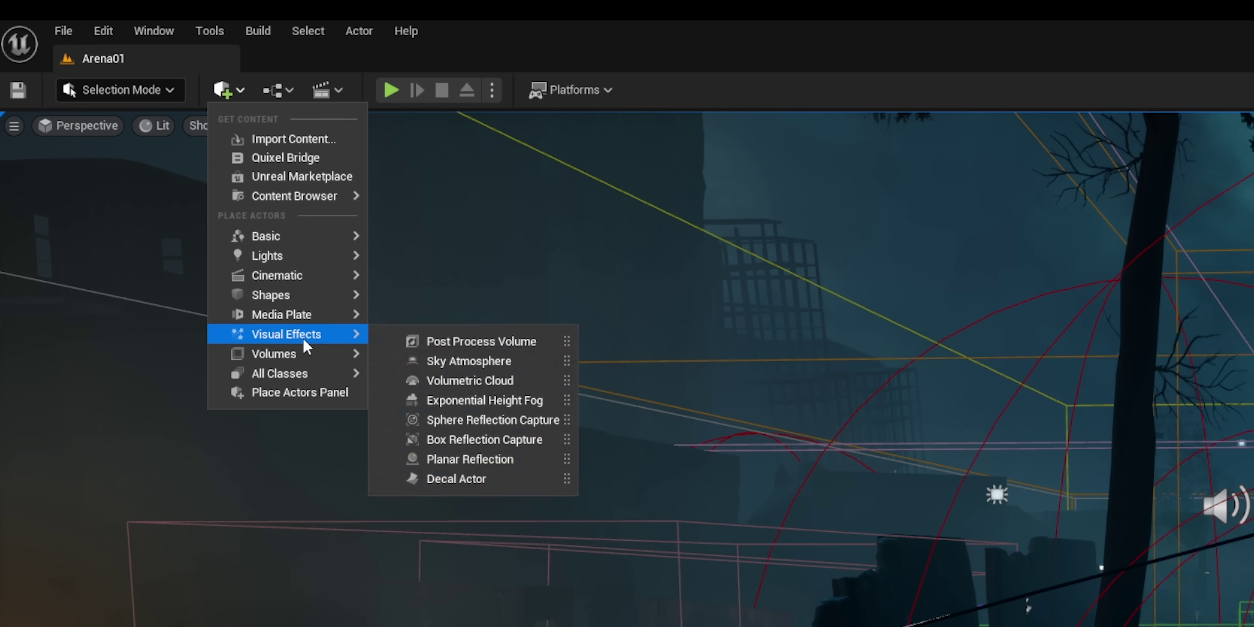
mouse_move(298, 301)
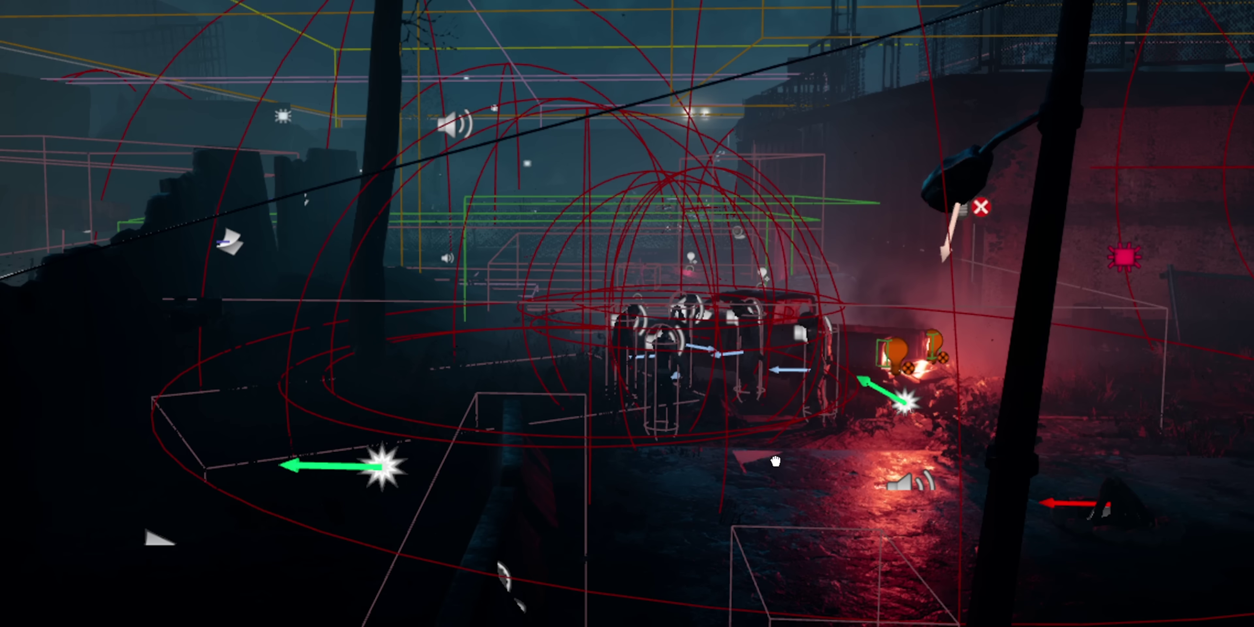
left_click_drag(772, 473, 772, 473)
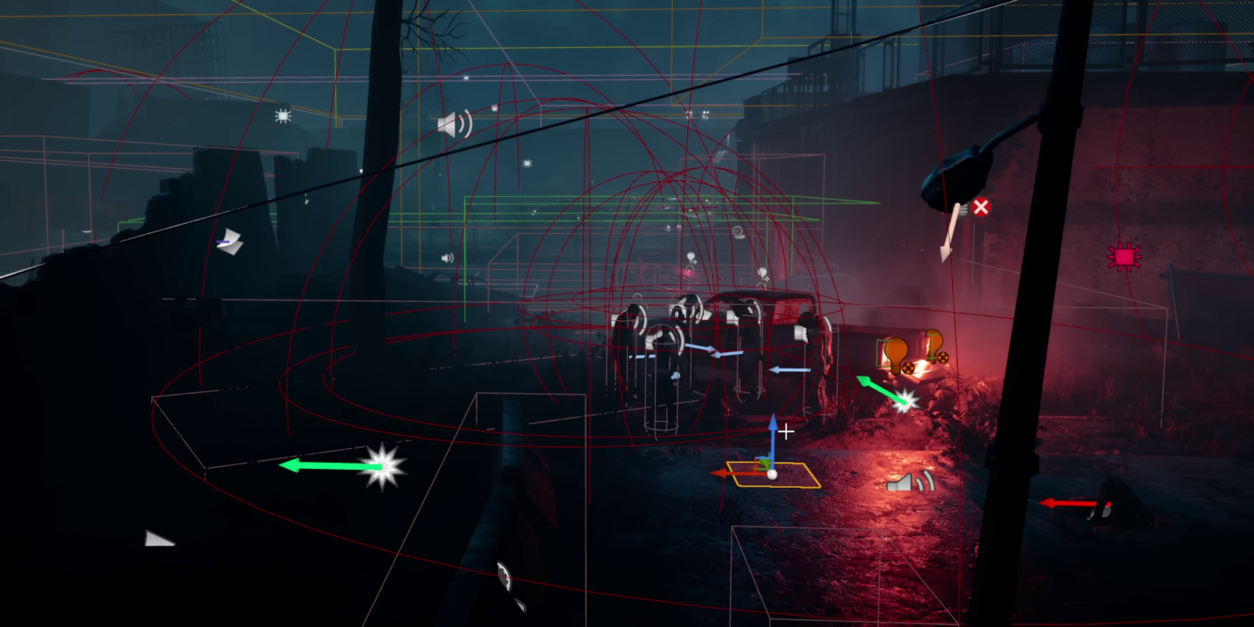
left_click_drag(785, 433, 790, 509)
key("w")
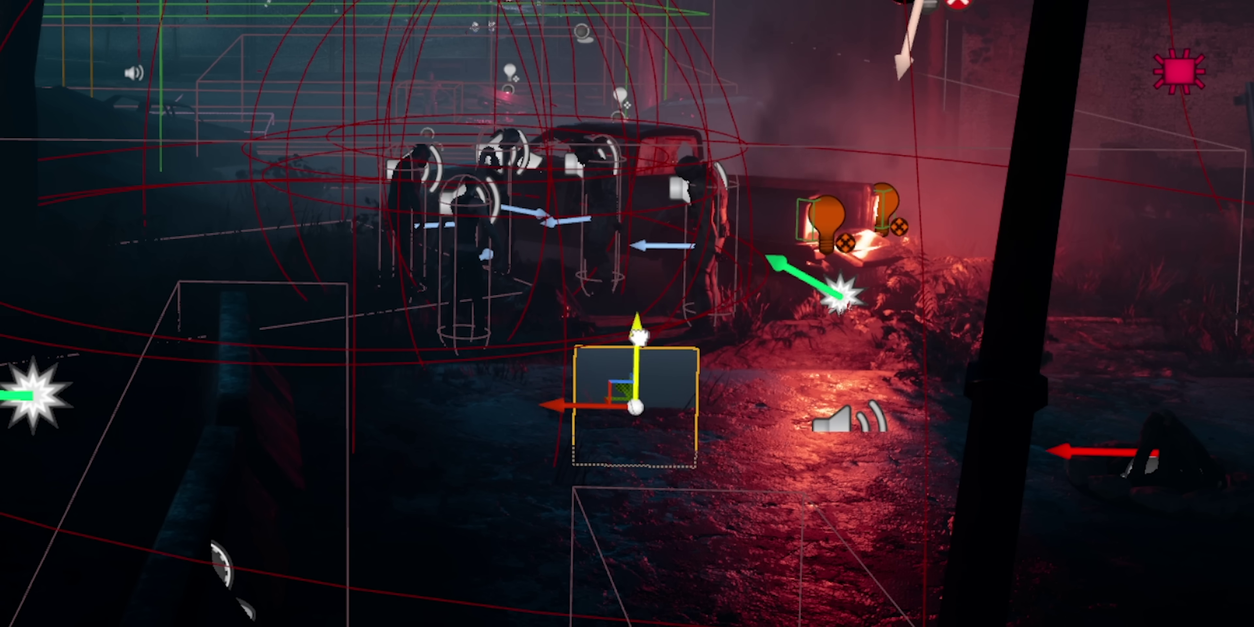
left_click_drag(639, 336, 638, 265)
key("r")
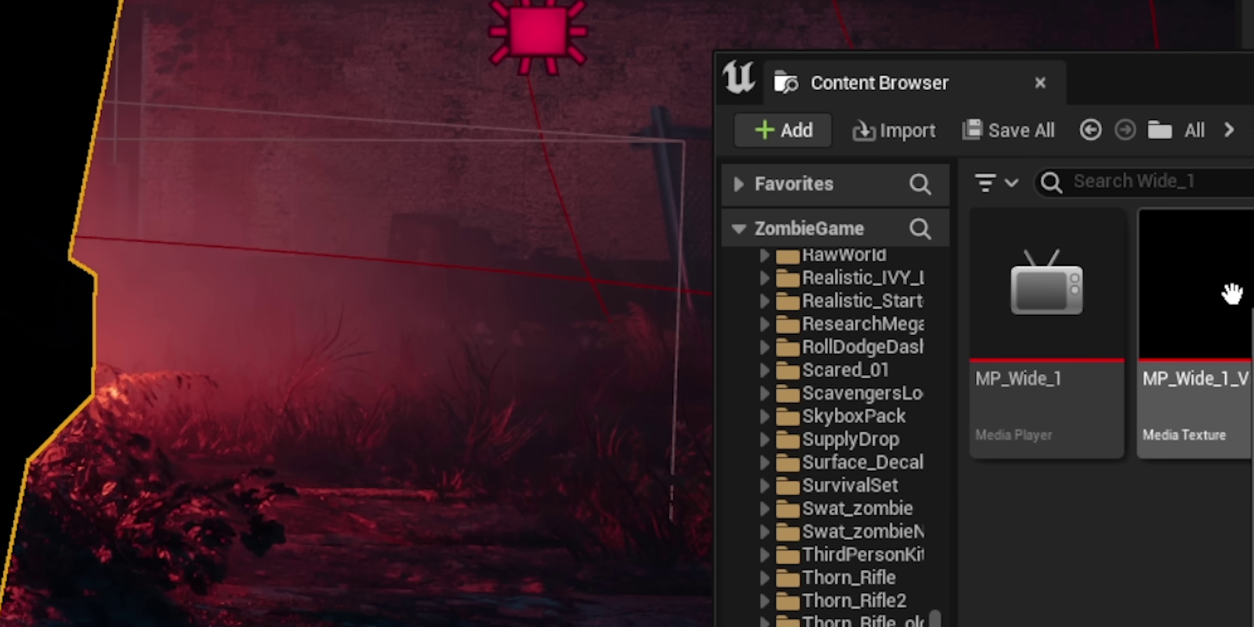
Apply the MP_Wide_1_Video media texture to the plane
left_click_drag(1234, 288, 365, 26)
left_click_drag(739, 20, 0, 247)
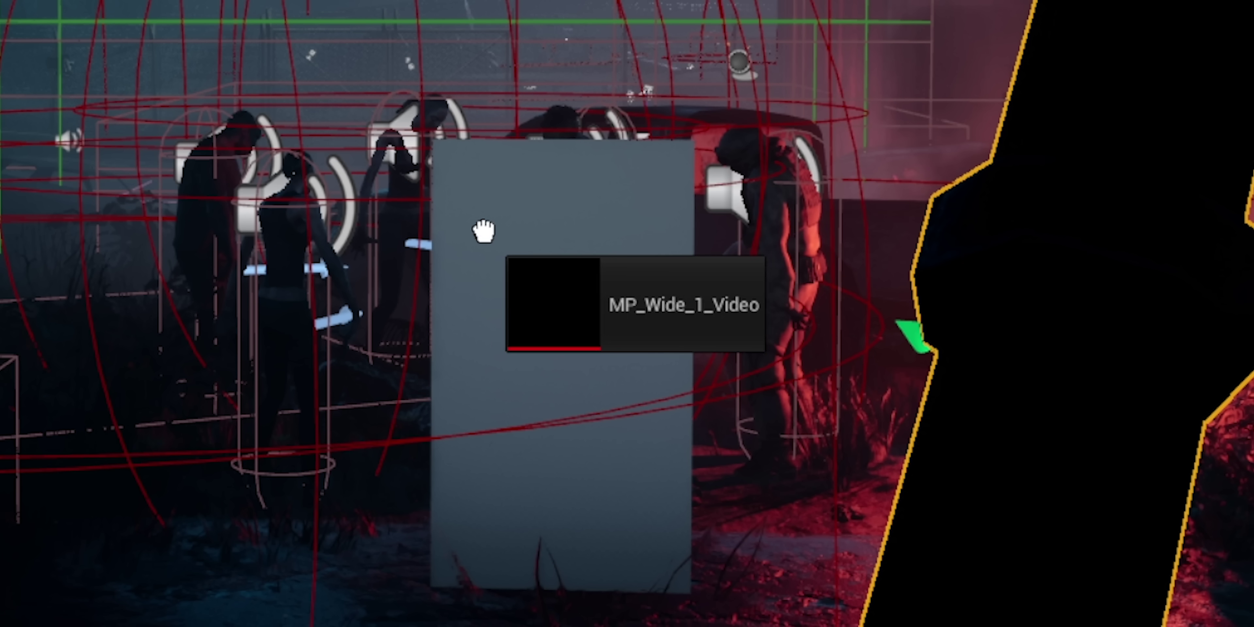
left_click_drag(488, 231, 487, 231)
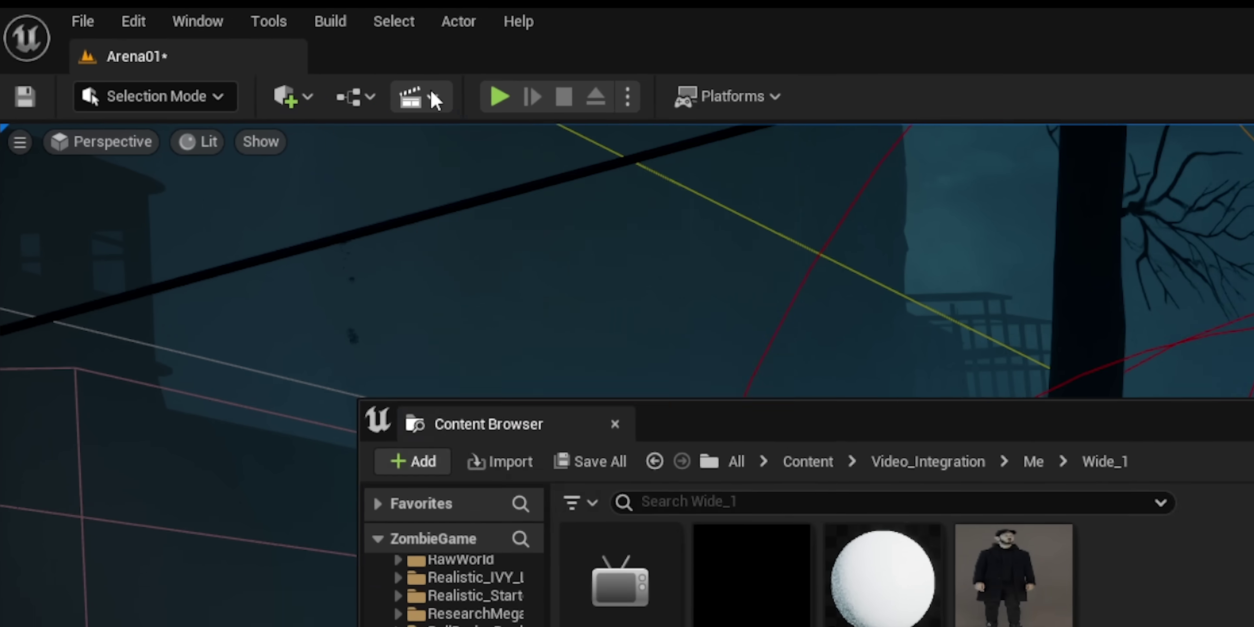
Create a new level sequence named LS_Wide_1
left_click(162, 29)
left_click(521, 172)
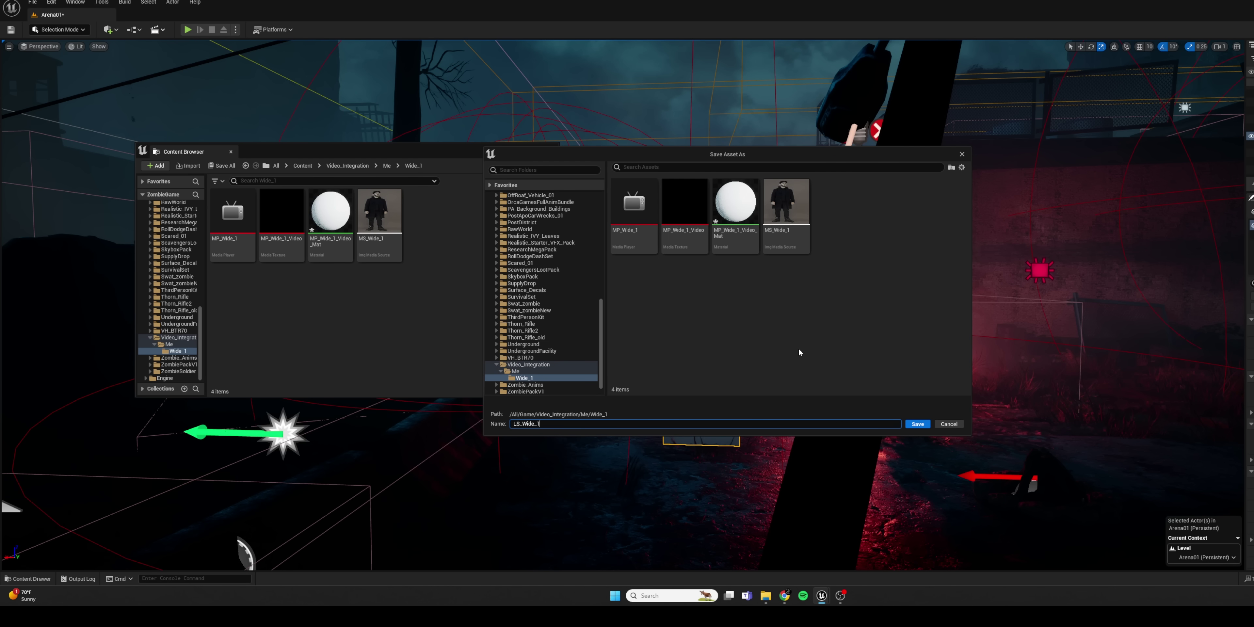
key("Return")
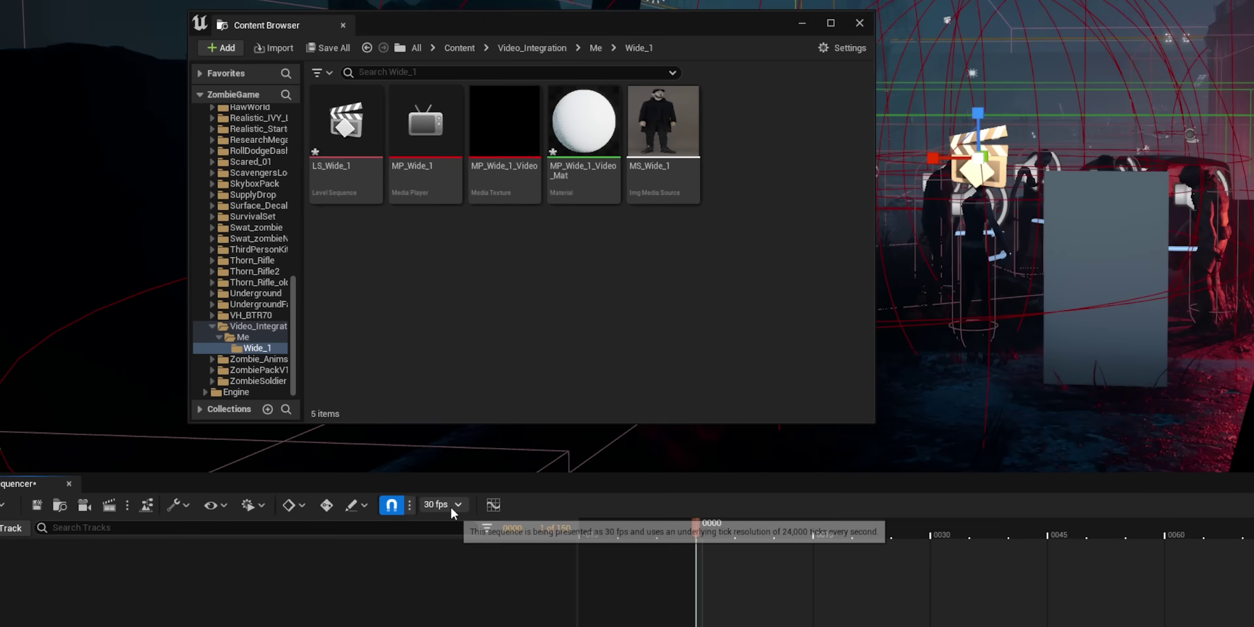
Set the sequence display rate to 24 fps and save all modified assets
left_click(291, 448)
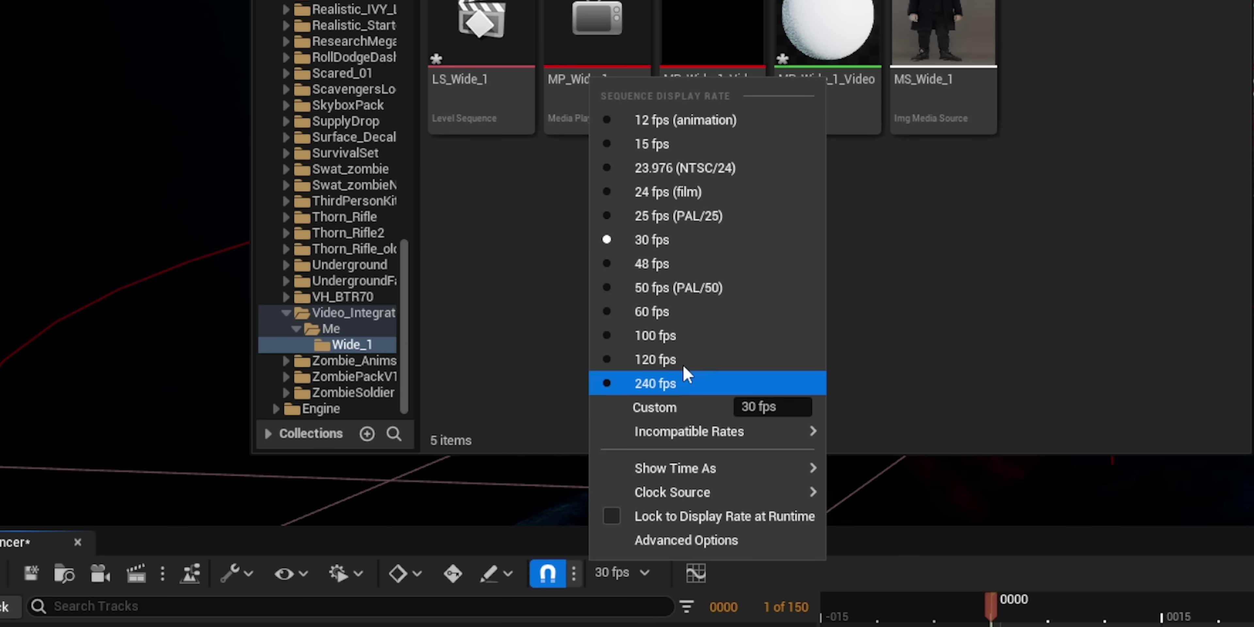
left_click(681, 193)
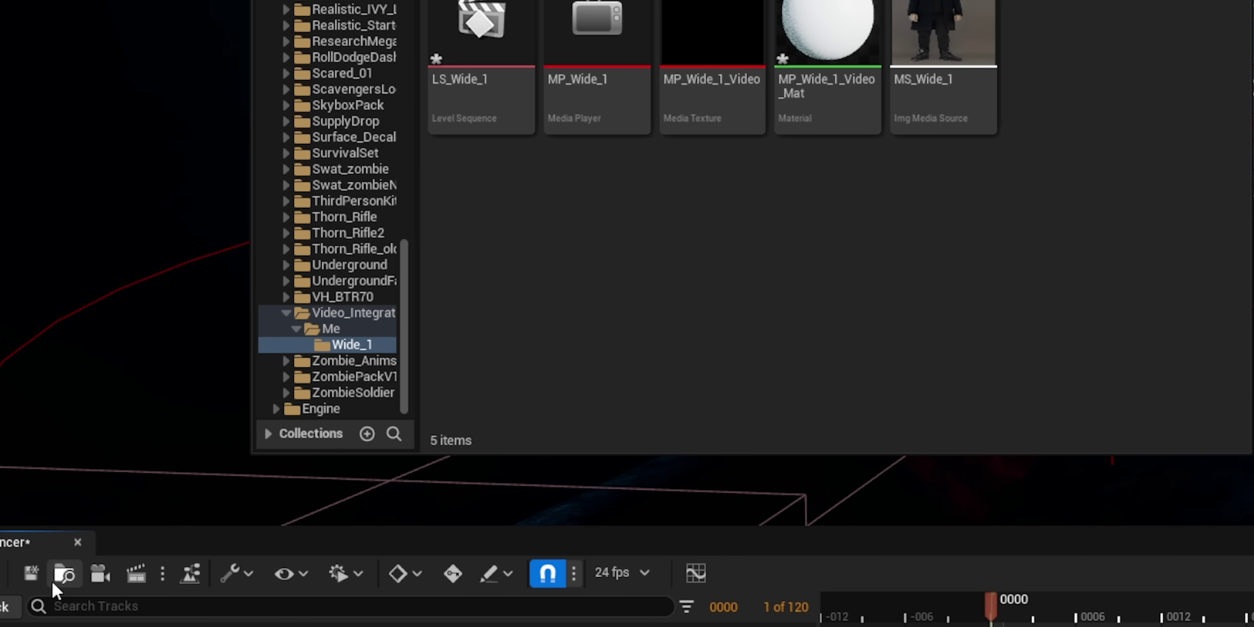
left_click(30, 573)
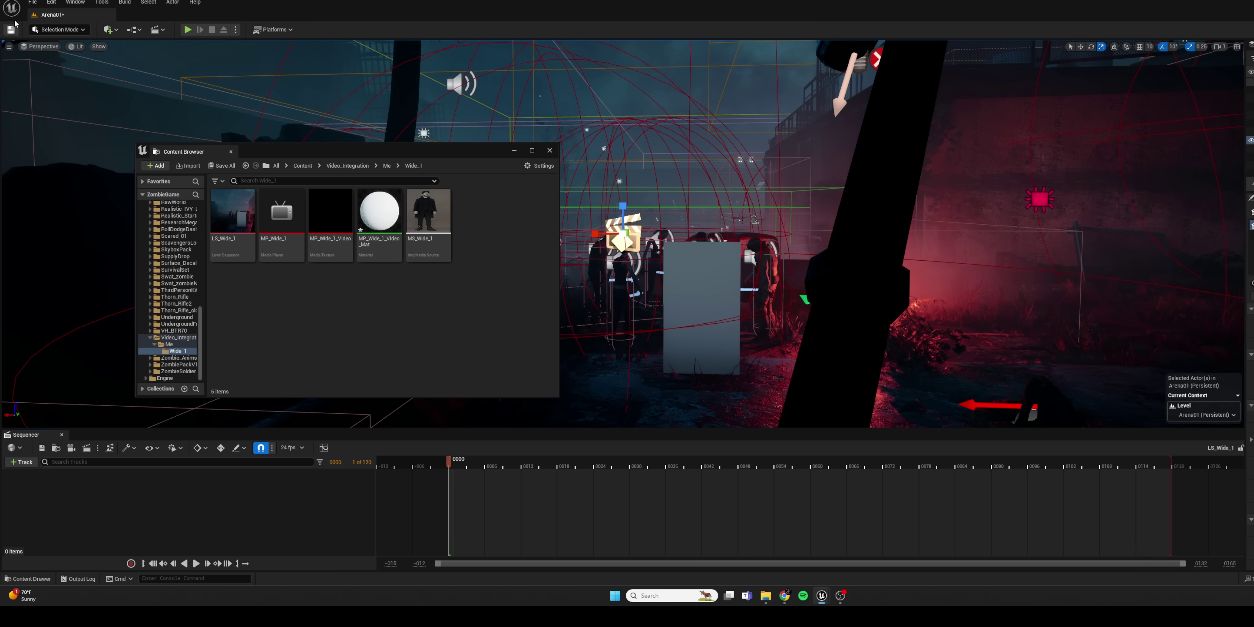
key("ctrl+s")
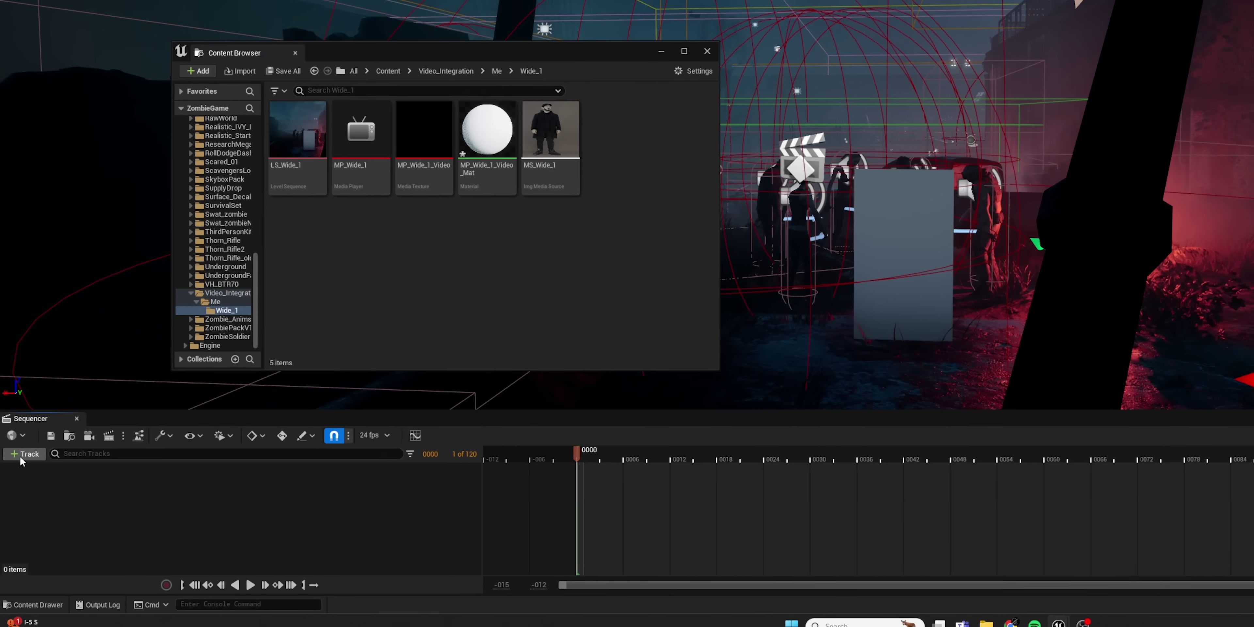
Add a Media track to the sequence using MS_Wide_1 as its media source
left_click(21, 454)
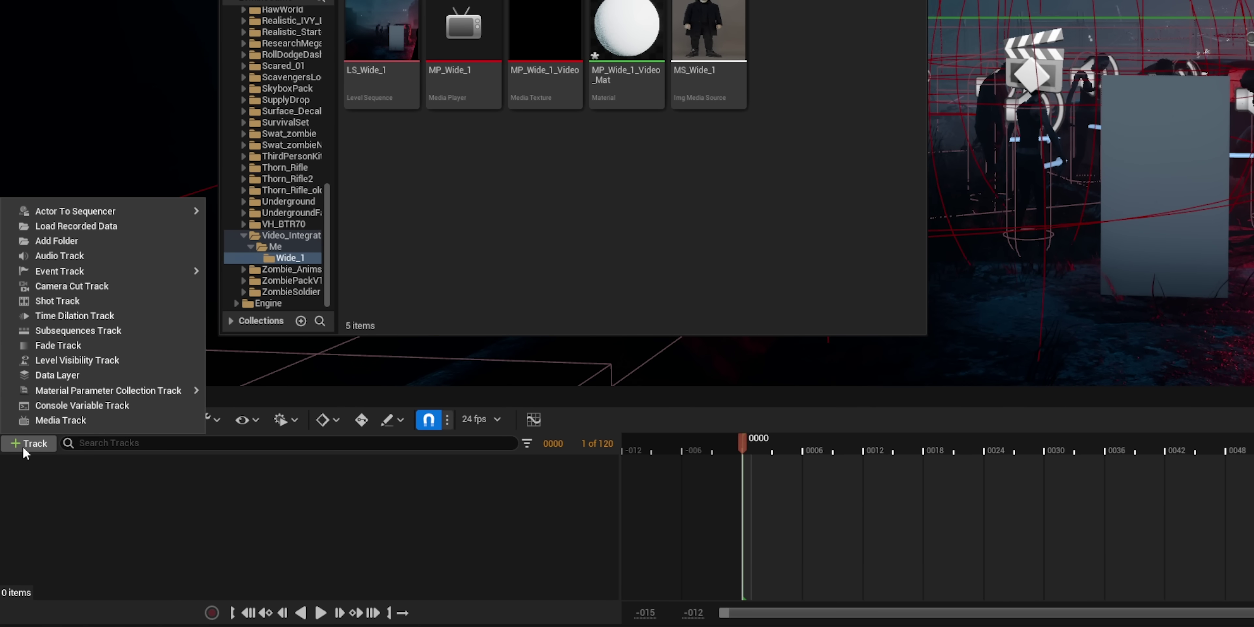
left_click(50, 421)
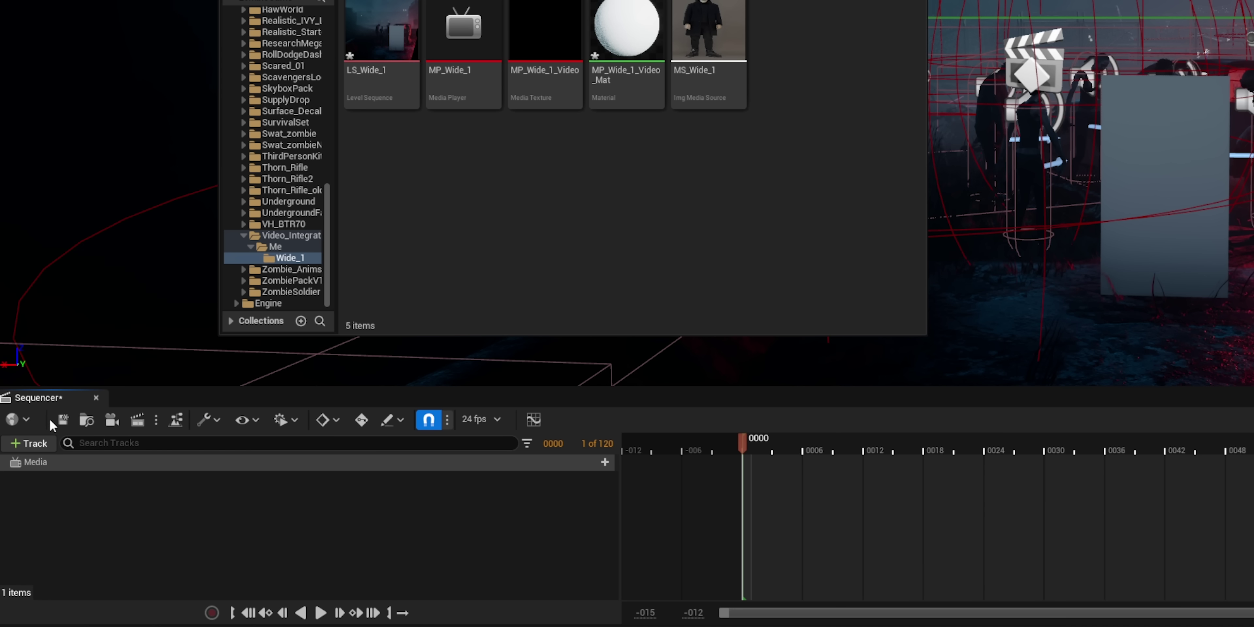
mouse_move(621, 483)
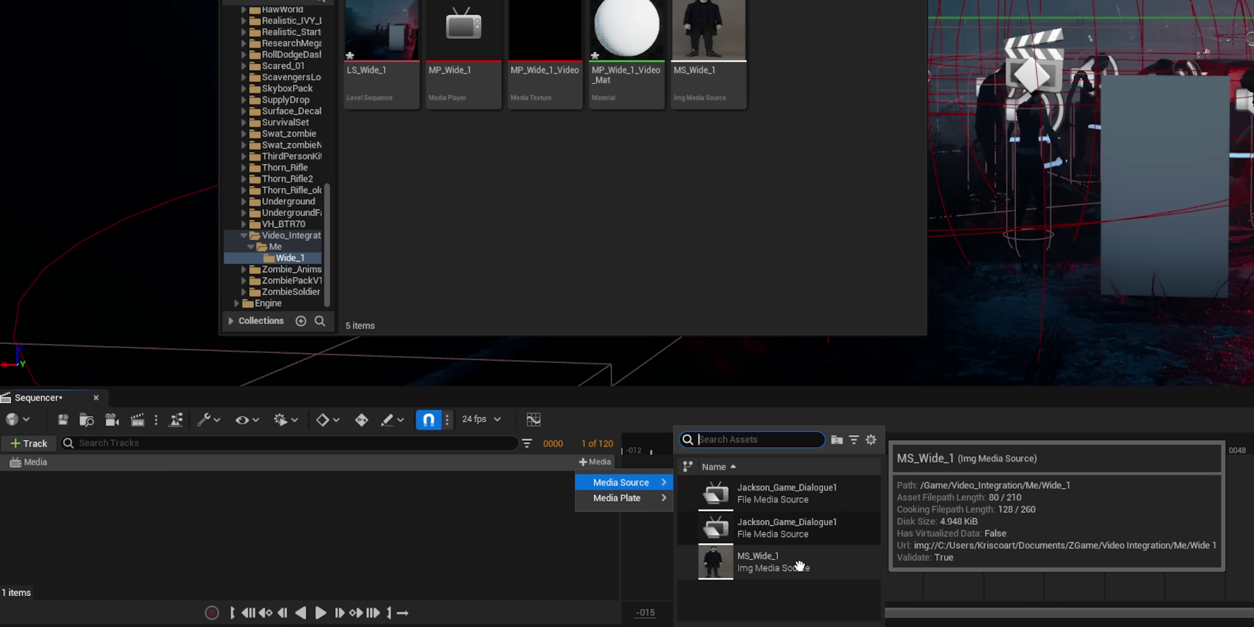
left_click(799, 567)
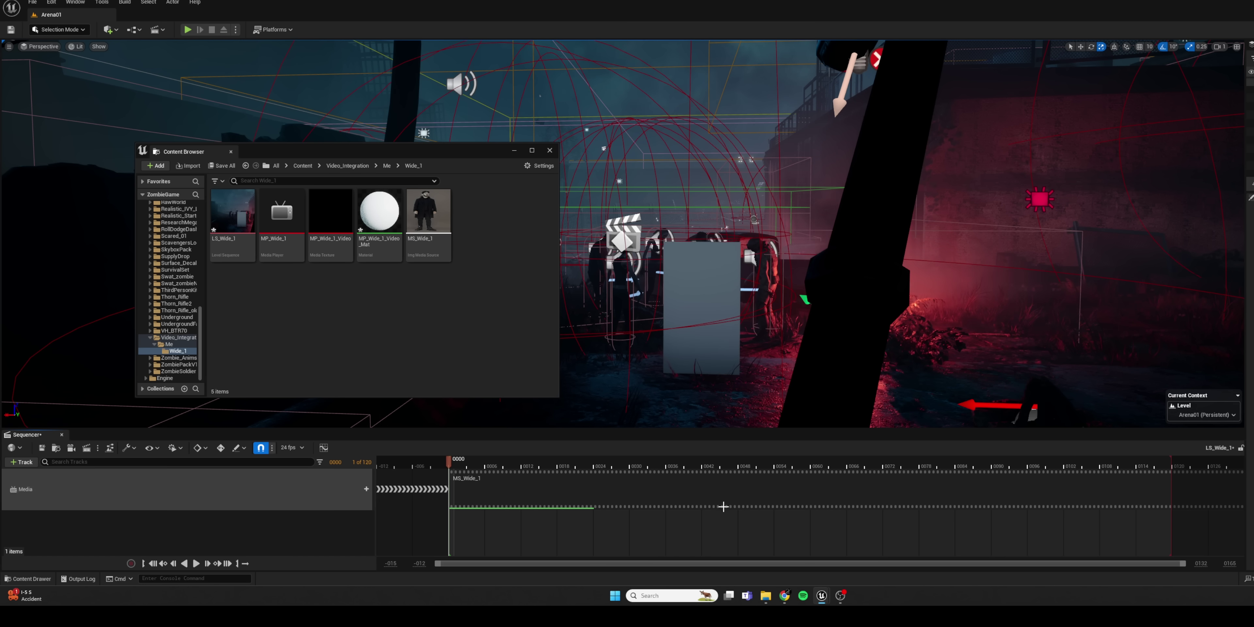
Set the MS_Wide_1 section's Media Texture to MP_Wide_1_Video in its properties
right_click(727, 494)
mouse_move(750, 392)
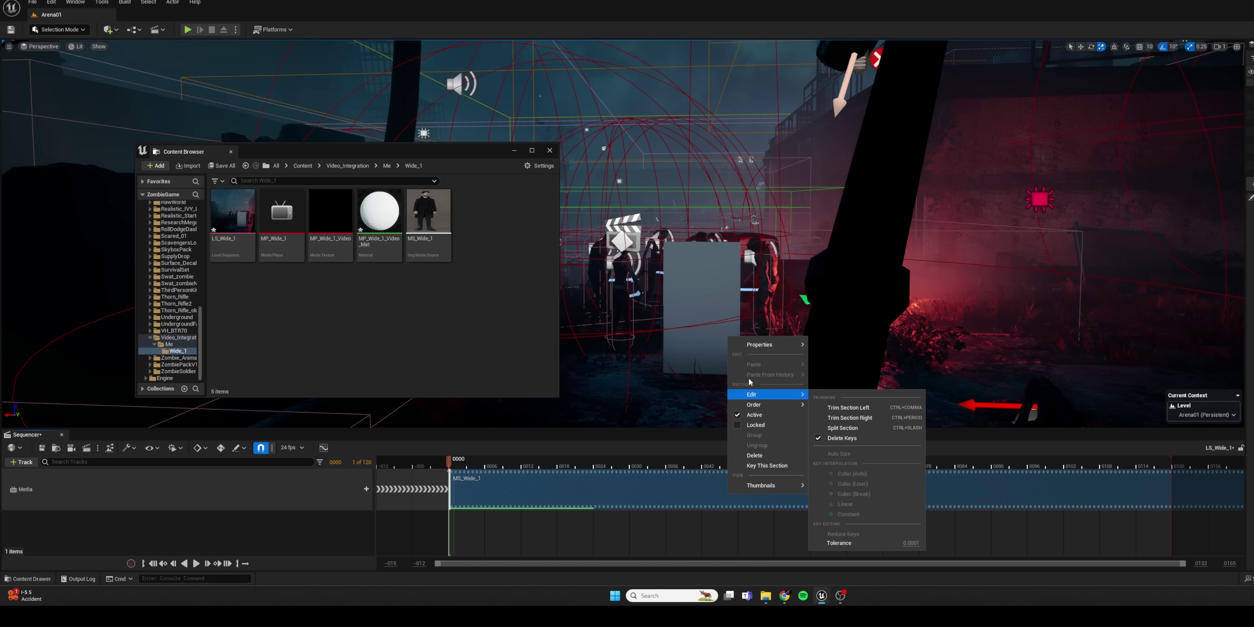
mouse_move(776, 349)
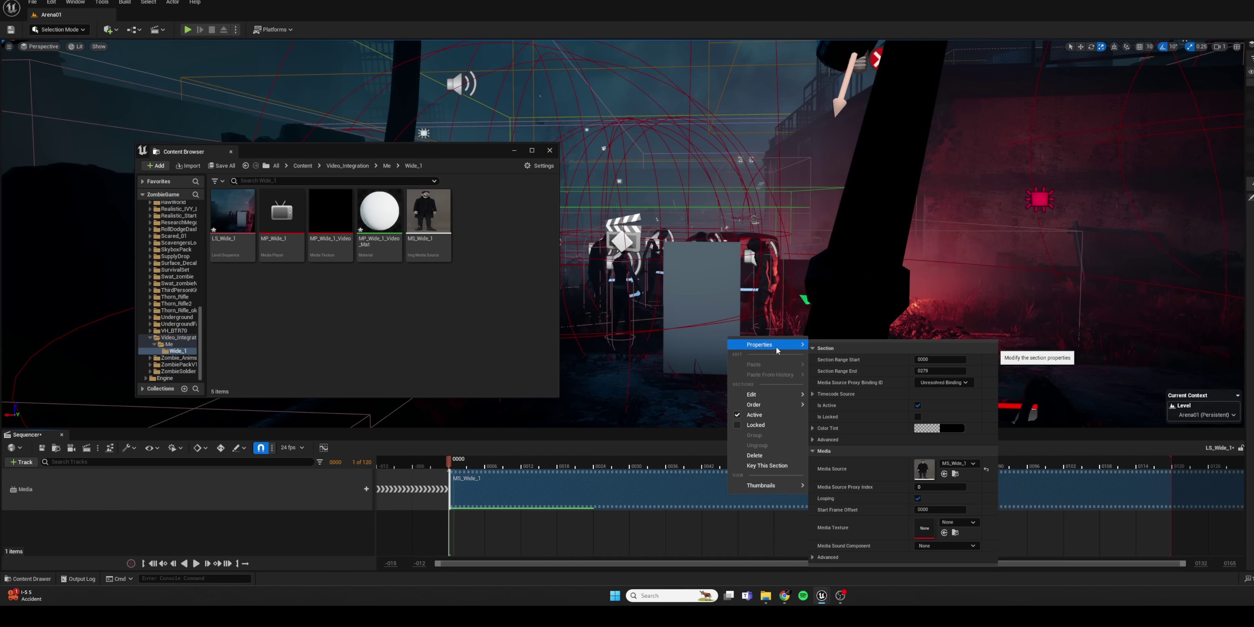
left_click(959, 523)
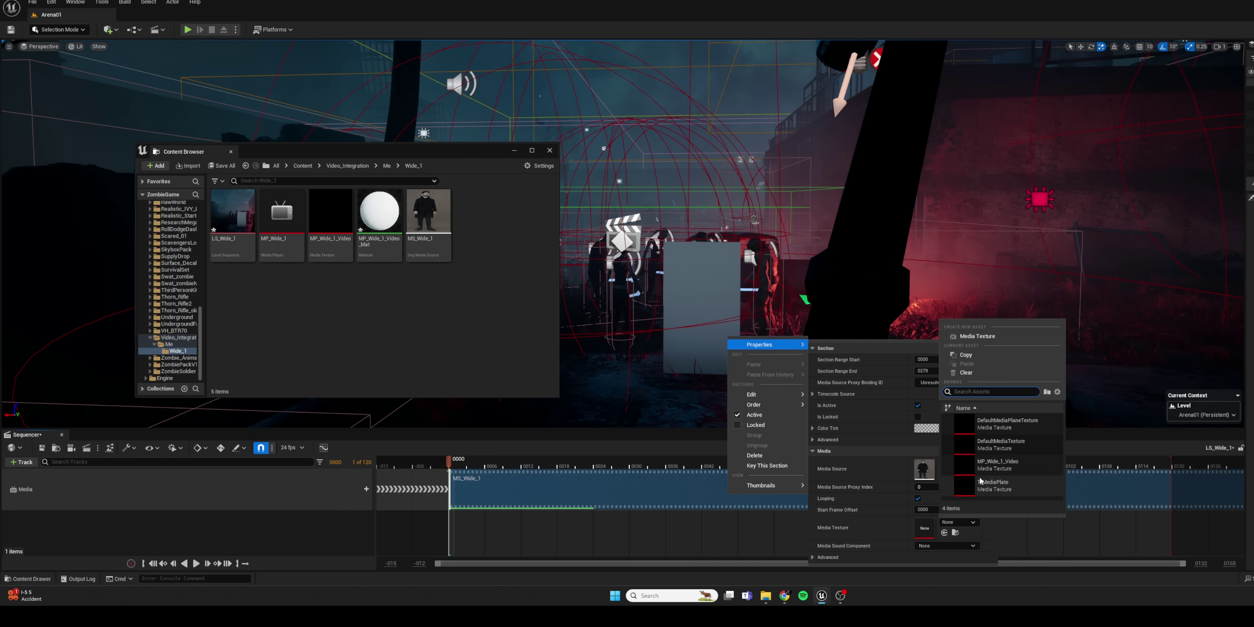
left_click(990, 465)
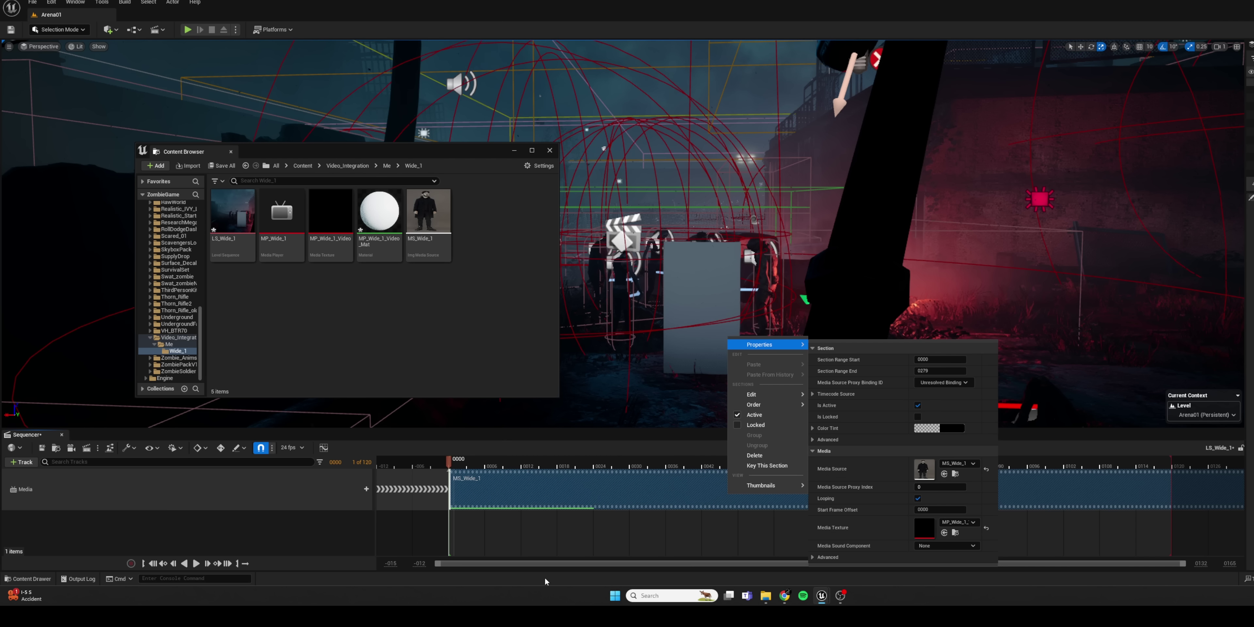
left_click(463, 530)
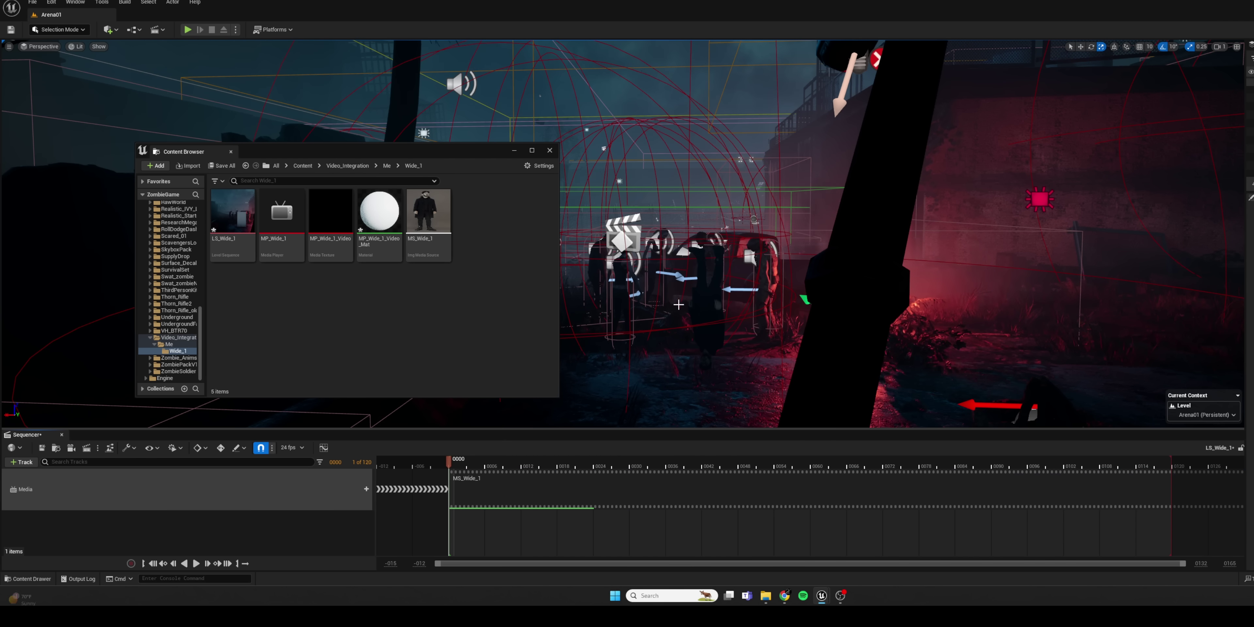
Minimize the Content Browser and switch the viewport to Unlit
left_click(514, 150)
scroll(727, 297, "up", 5)
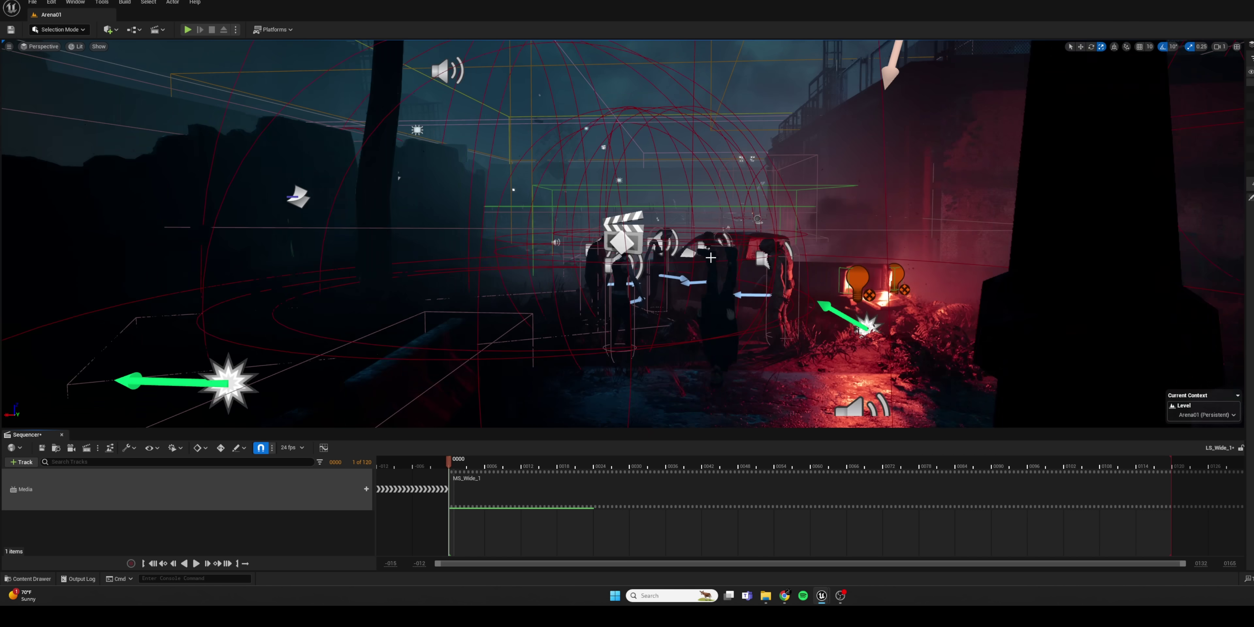
scroll(727, 298, "up", 2)
left_click(78, 47)
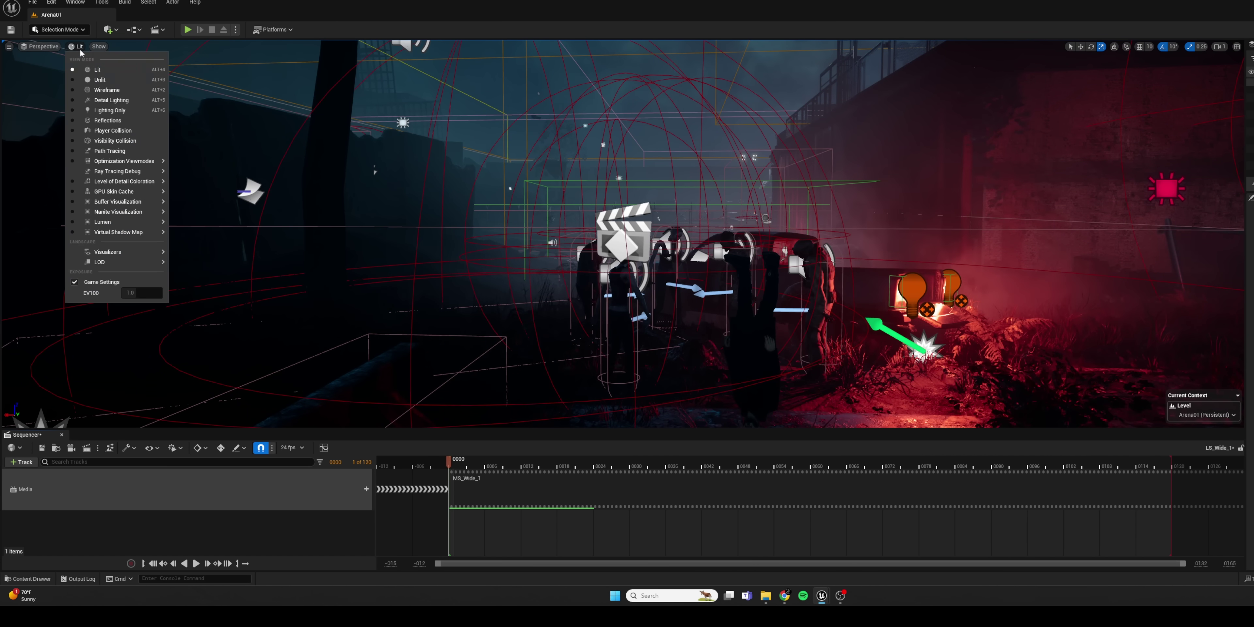
left_click(95, 79)
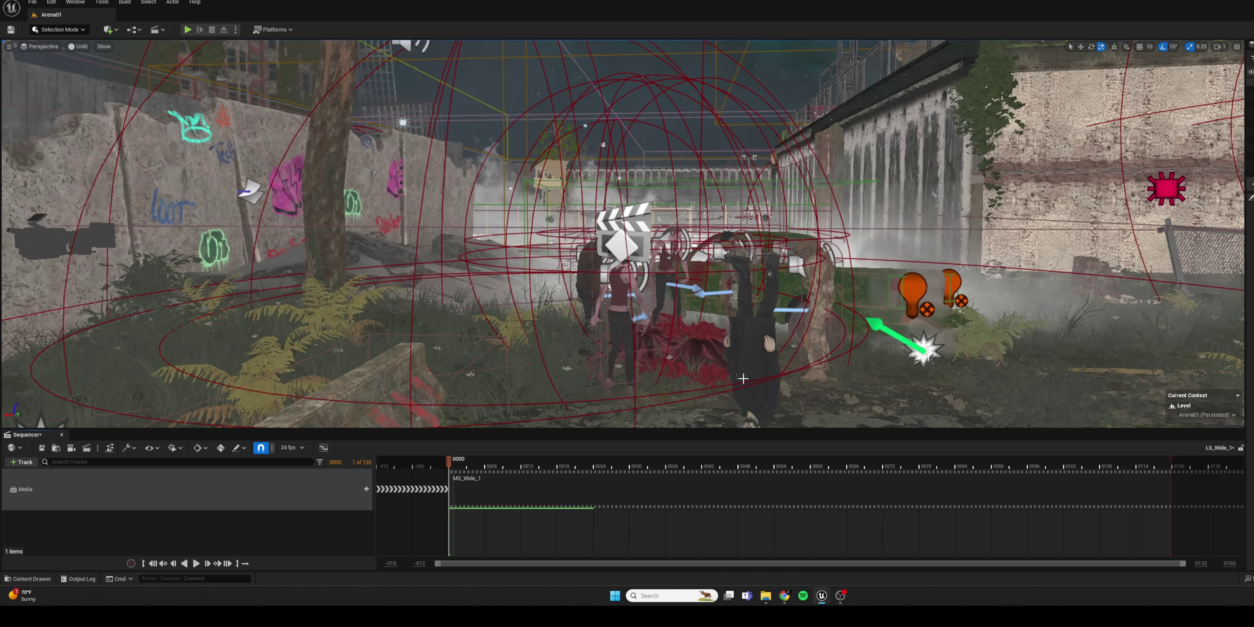
Rotate the actor footage plane upright, frame it, and place a Cine Camera Actor at his feet
left_click(749, 344)
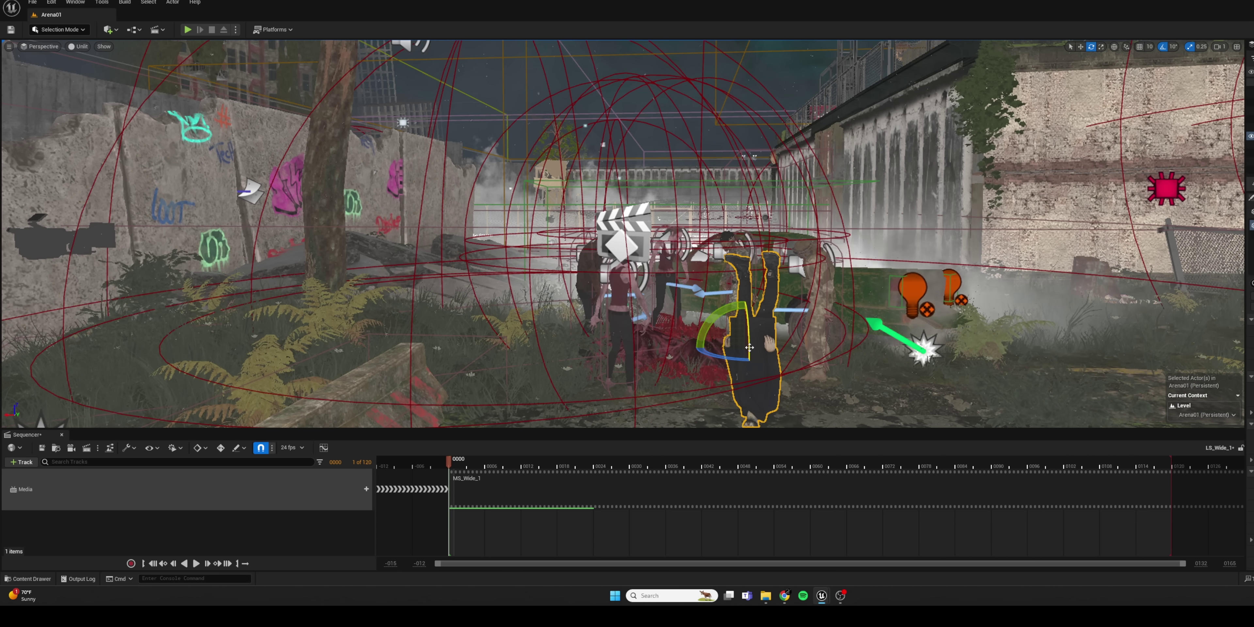
left_click_drag(716, 308, 788, 316)
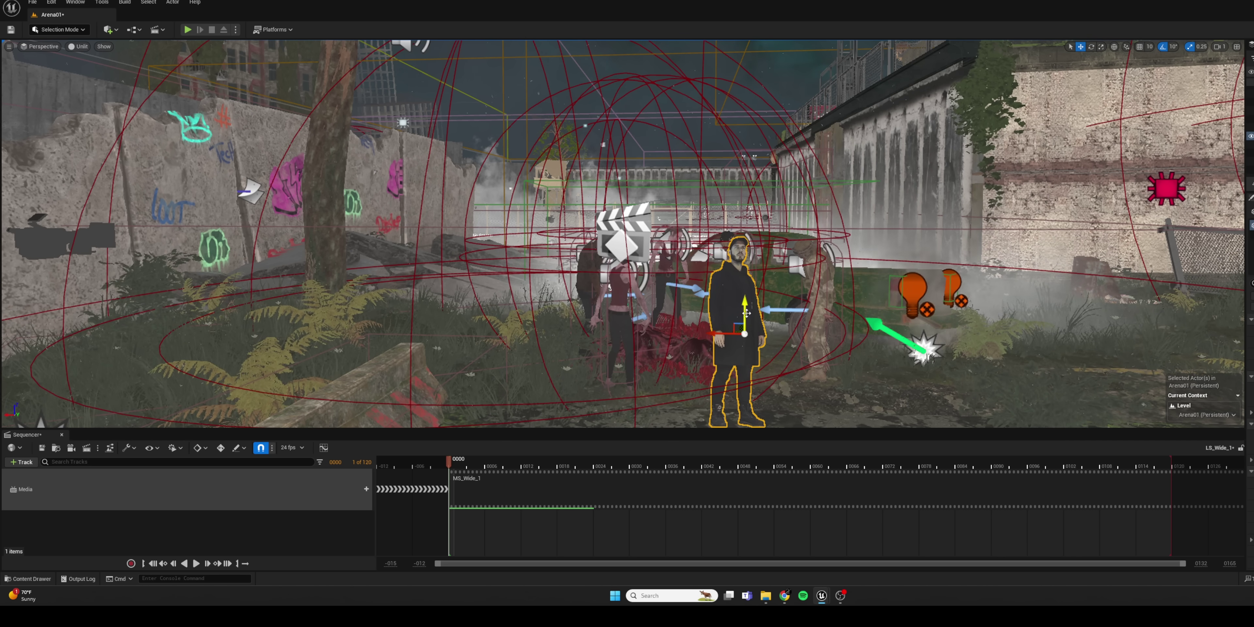
key("f")
left_click(108, 30)
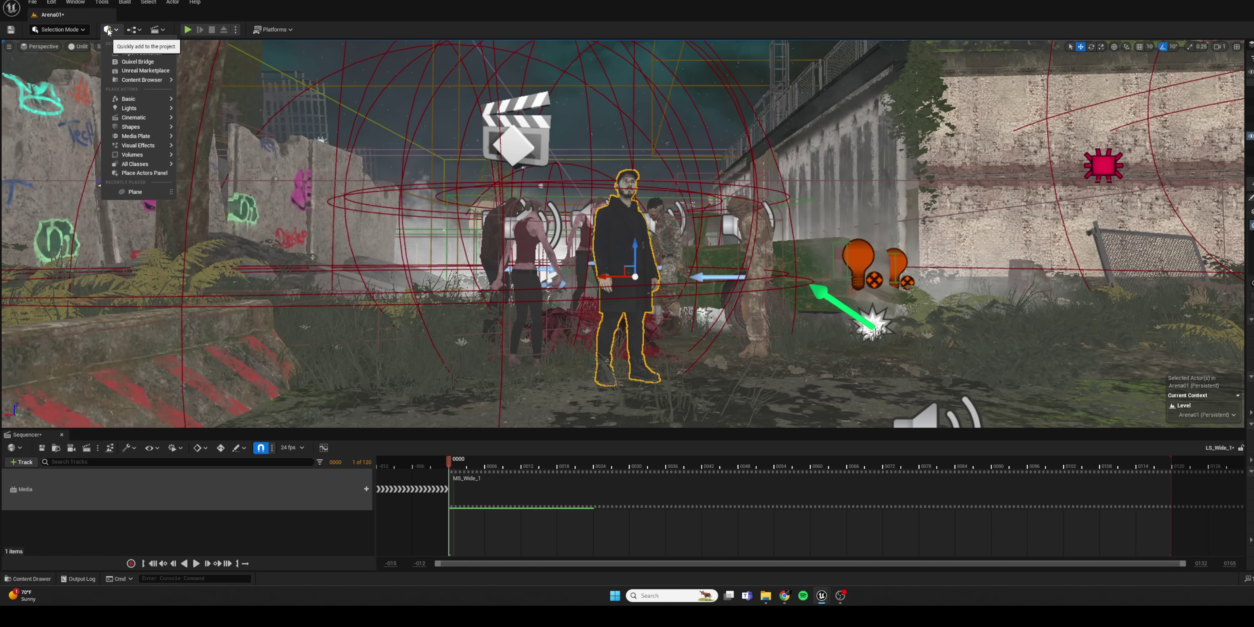
left_click_drag(233, 132, 624, 390)
Raise the cine camera to the actor's chest height and pilot the view through it
key("e")
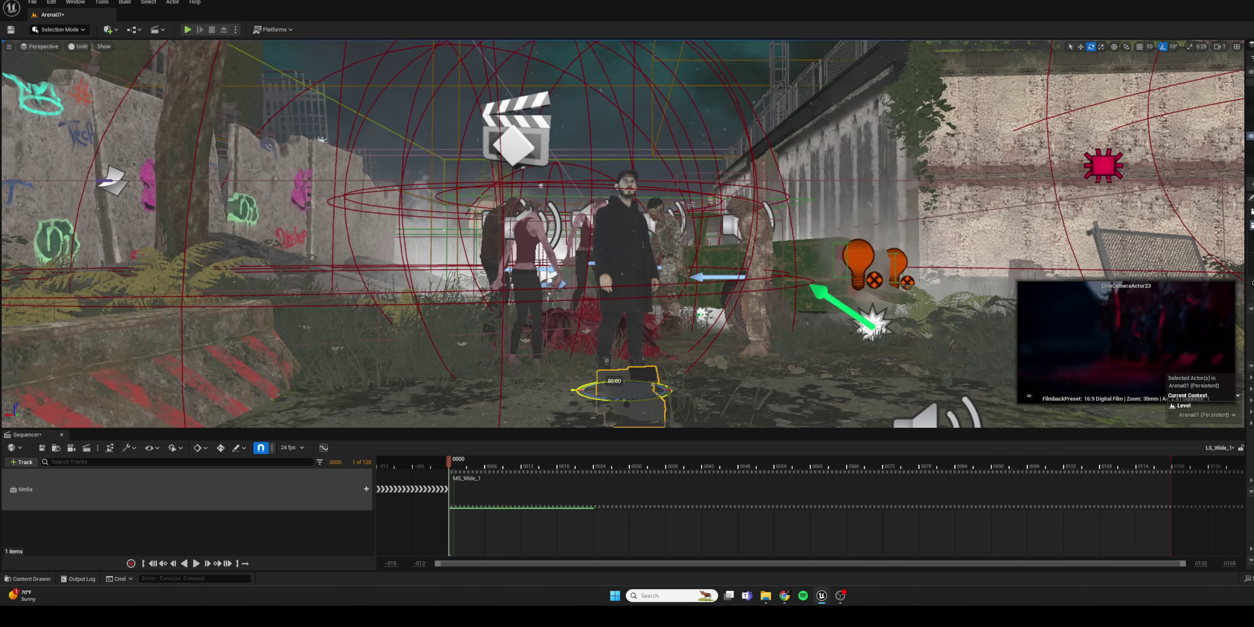
key("w")
left_click_drag(624, 365, 634, 242)
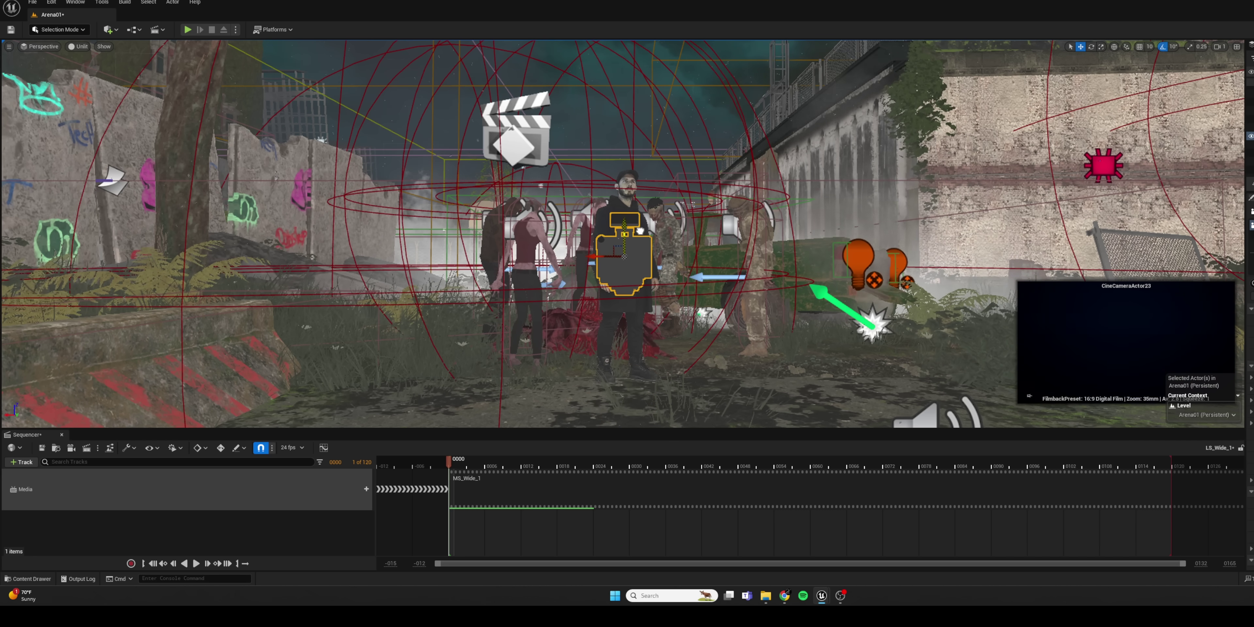
key("ctrl+shift+p")
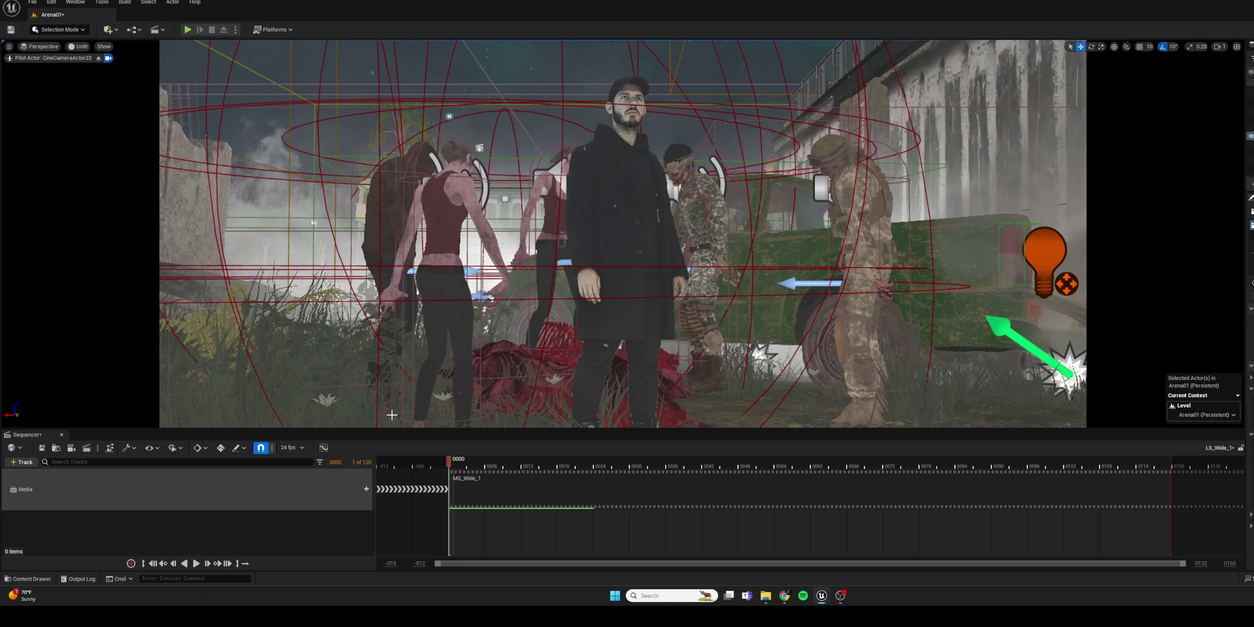
Add CineCameraActor23 to the LS_Wide_1 sequence and select its CameraComponent track
left_click(23, 462)
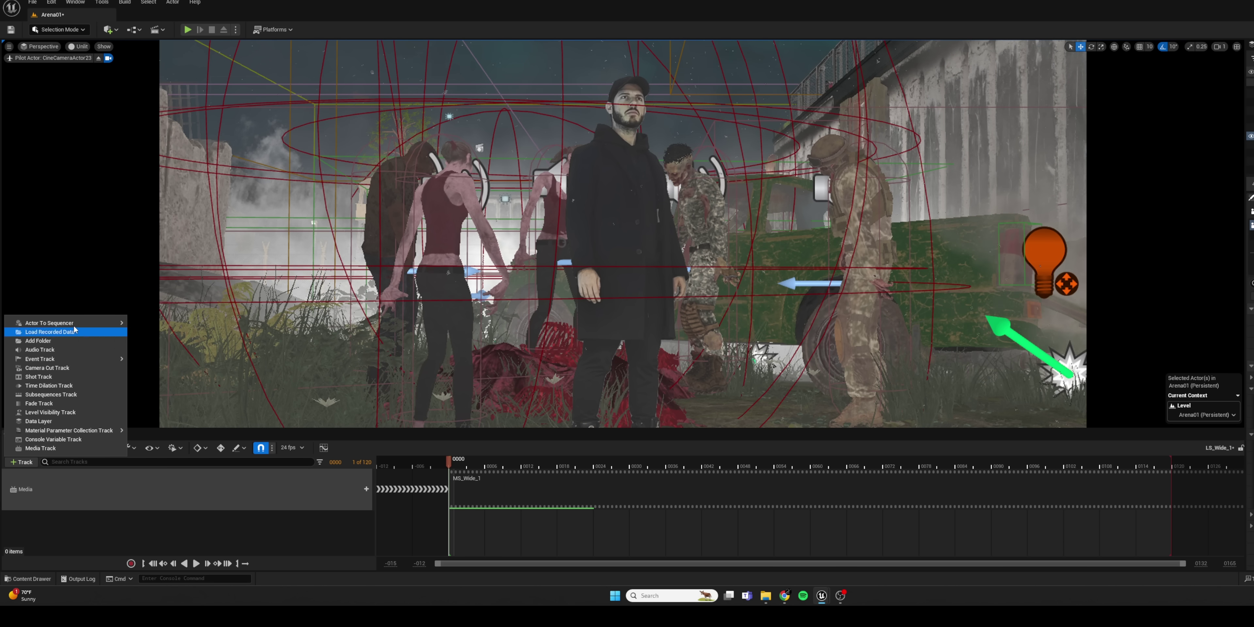
mouse_move(80, 322)
left_click(194, 326)
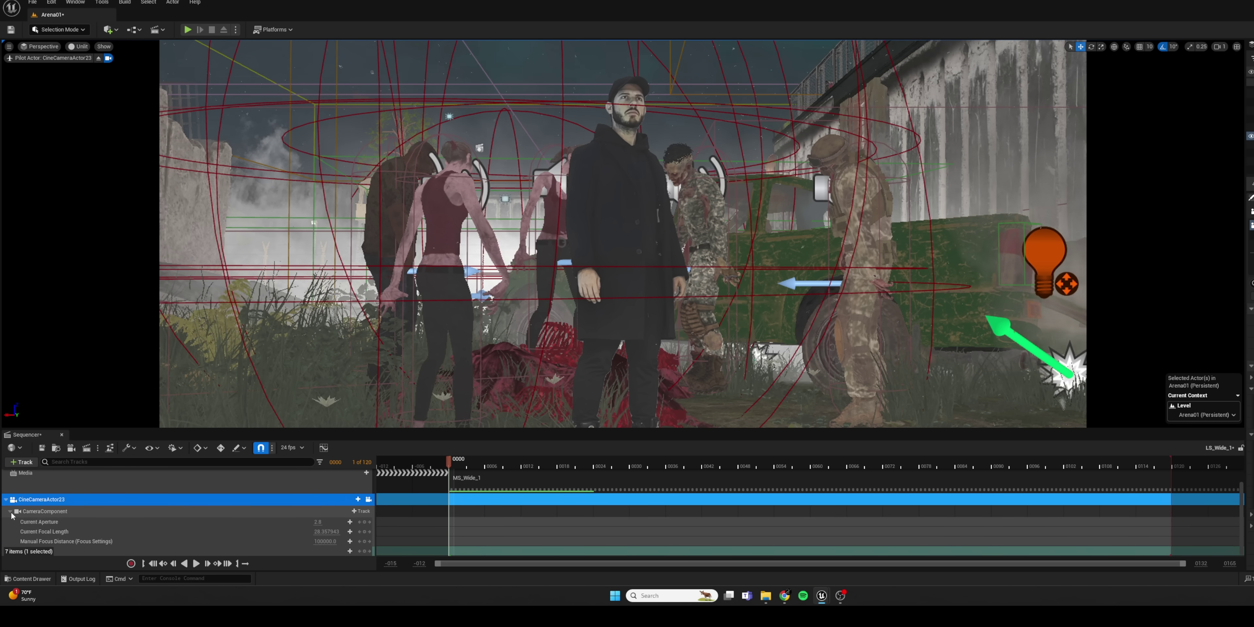
scroll(13, 516, "down", 1)
left_click(87, 506)
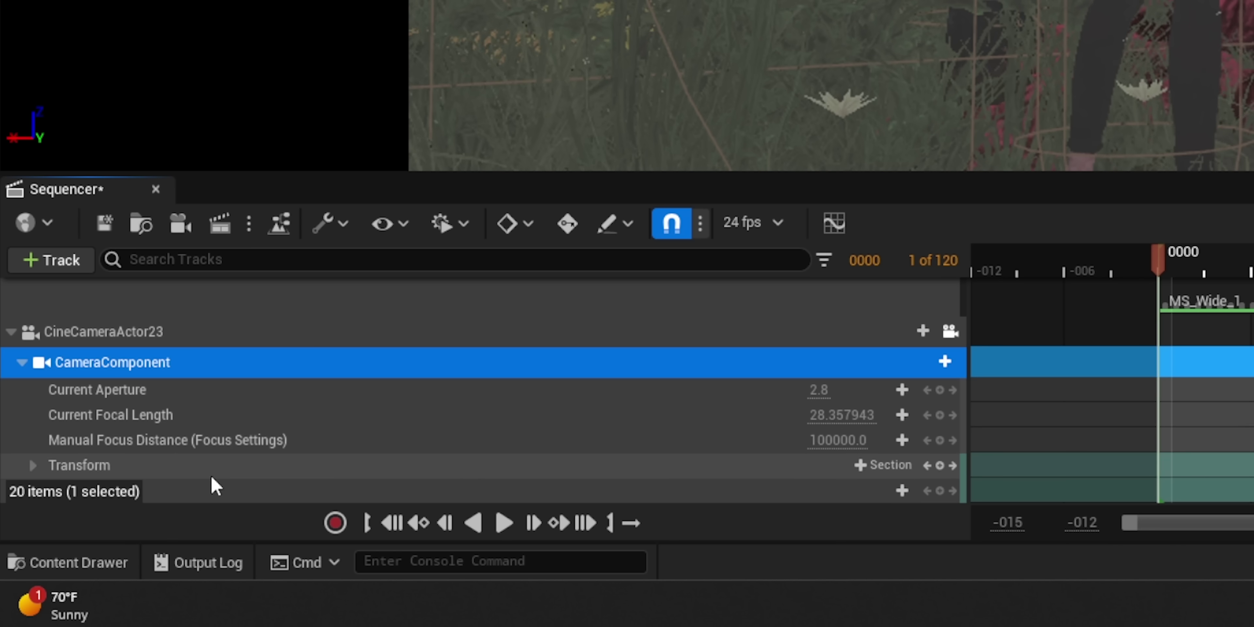
Key the camera's Transform at frame 0, then move the playhead to frame 119
left_click(939, 467)
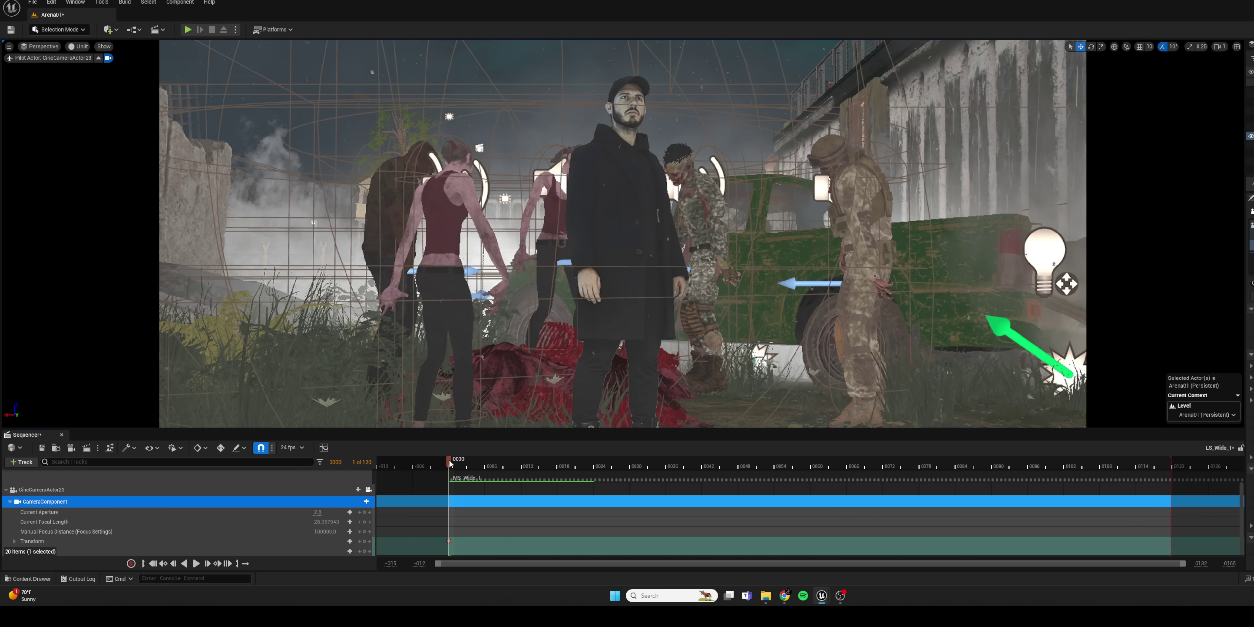
left_click_drag(450, 463, 1195, 463)
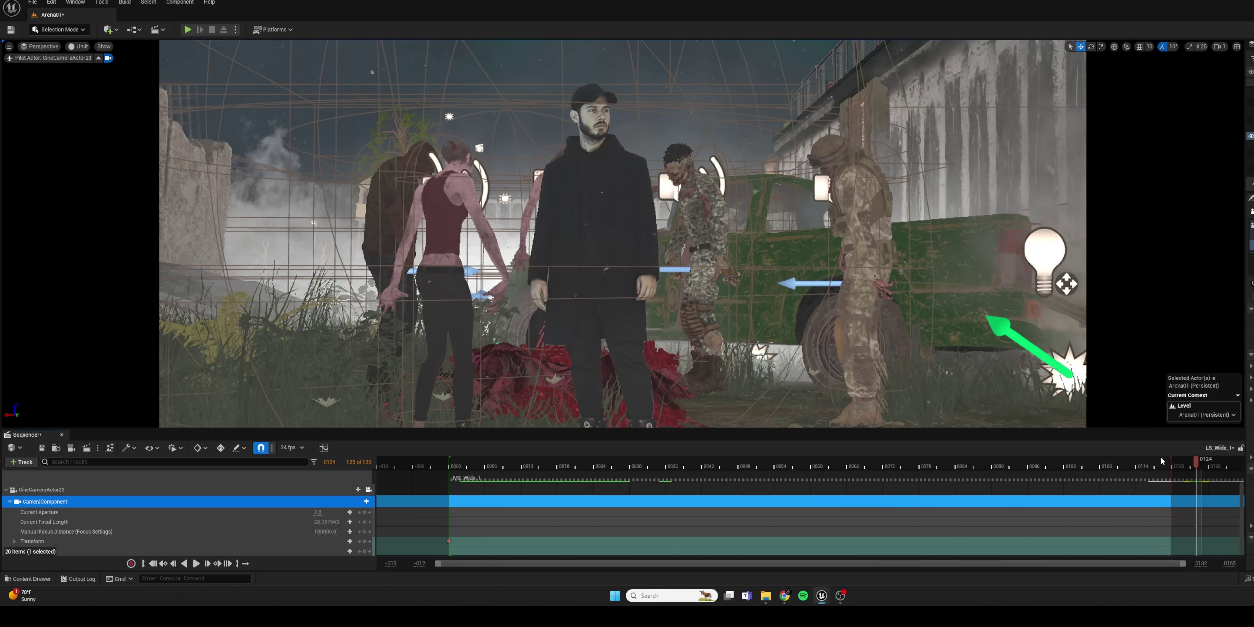
left_click(1162, 460)
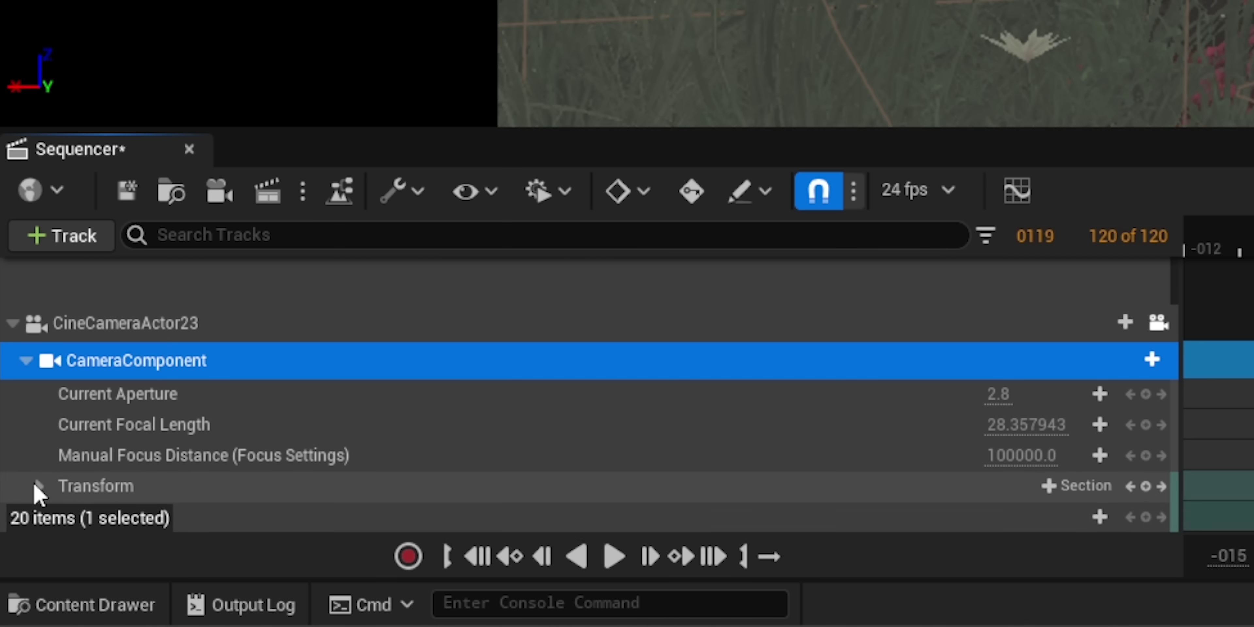
At frame 119, set the camera's Location Y to -10 and Z to -7, then widen the timeline view
left_click(14, 542)
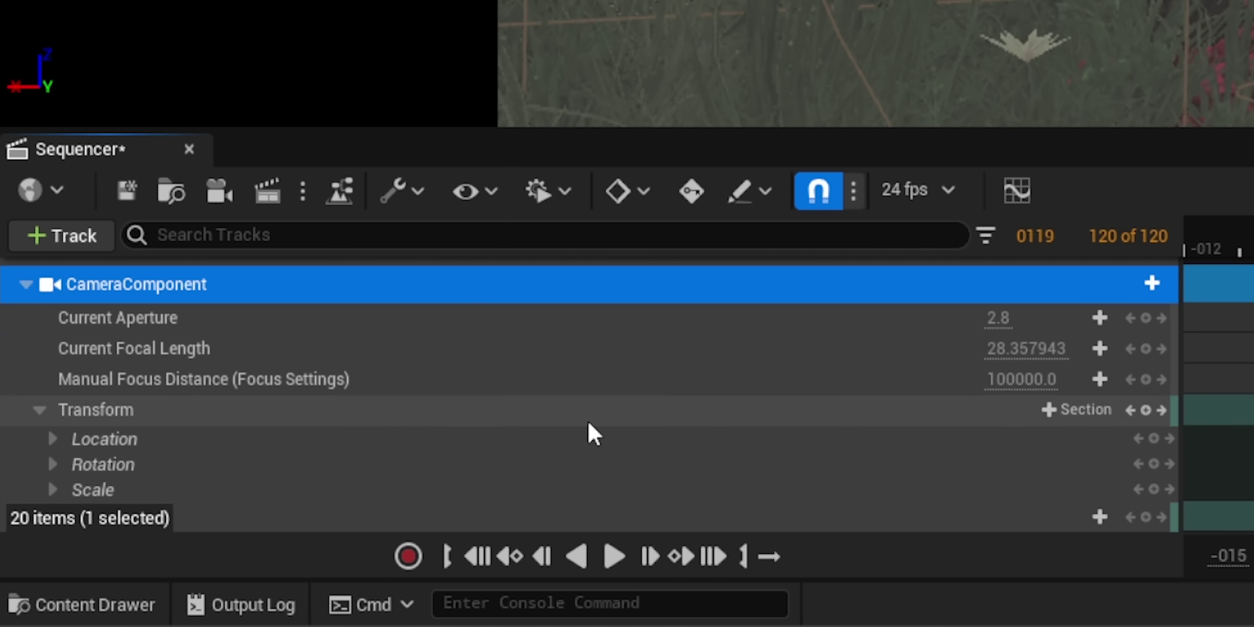
left_click(54, 440)
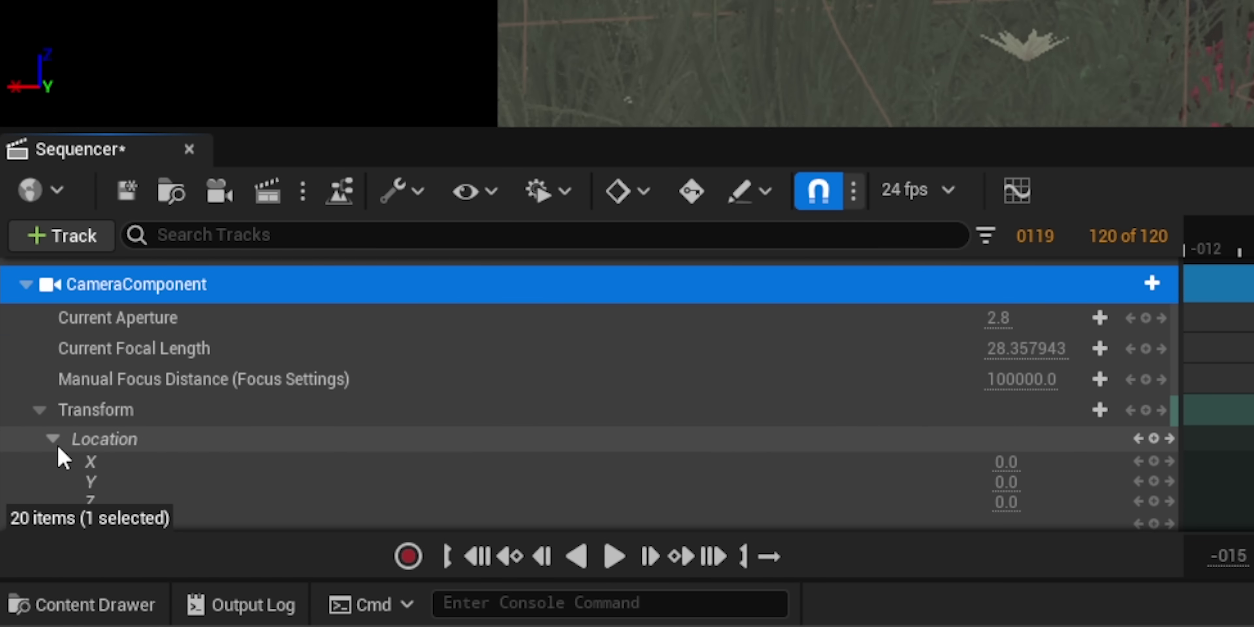
scroll(668, 447, "down", 1)
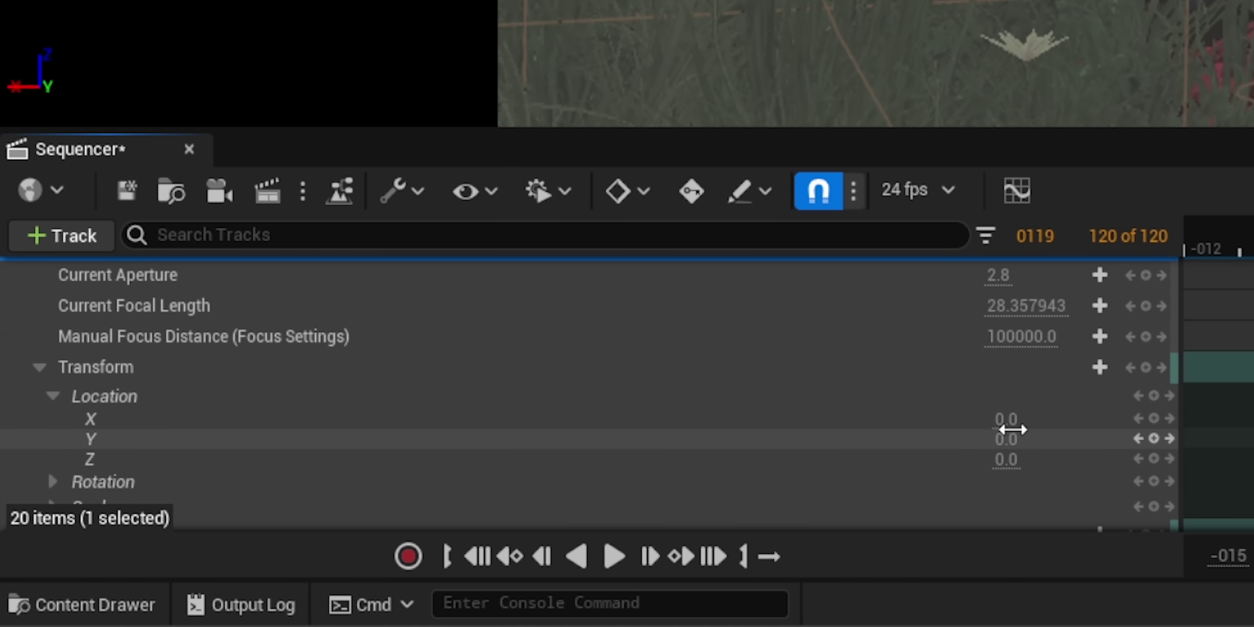
left_click_drag(1013, 439, 991, 462)
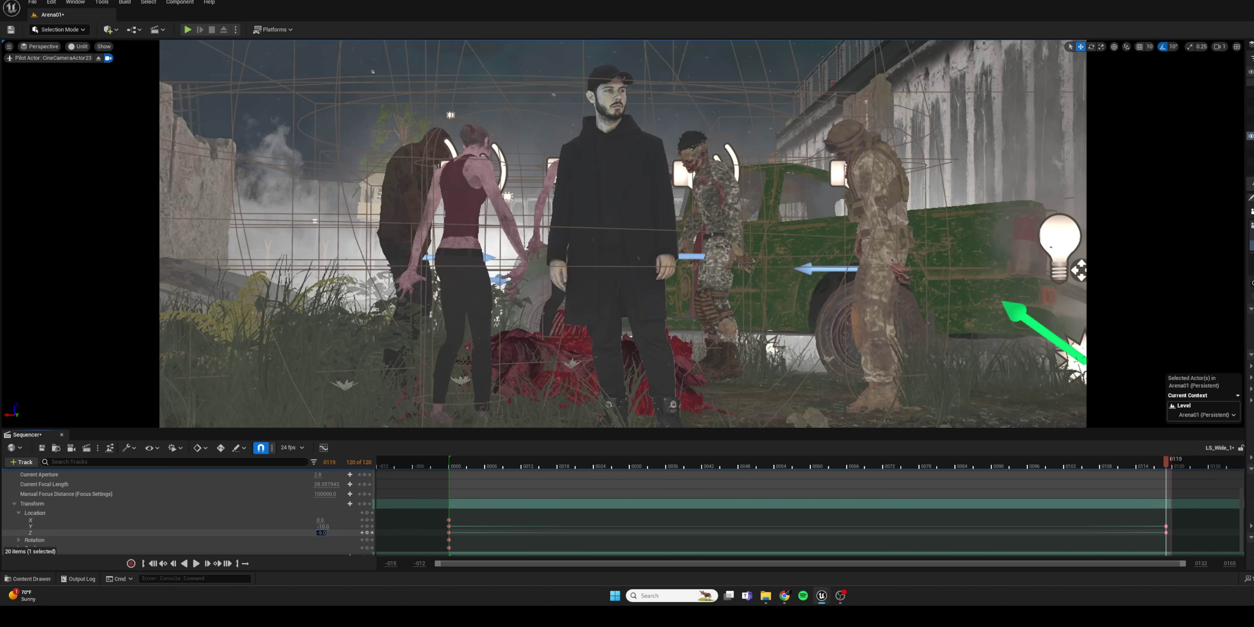
left_click_drag(321, 533, 297, 520)
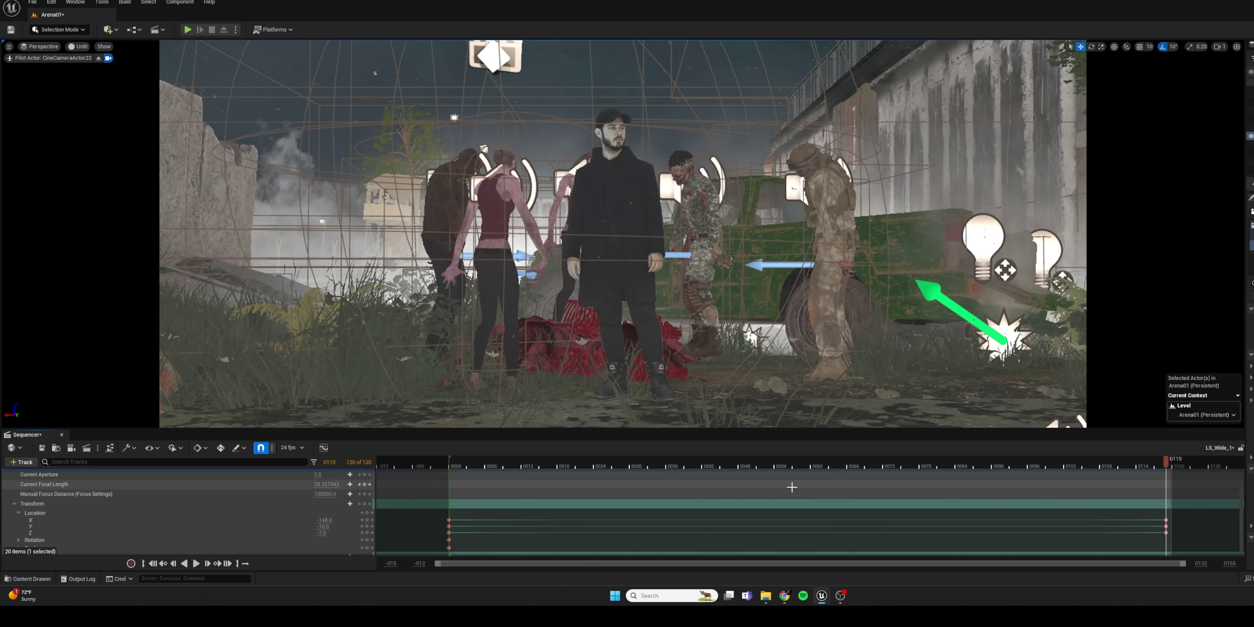
left_click_drag(1201, 563, 1236, 563)
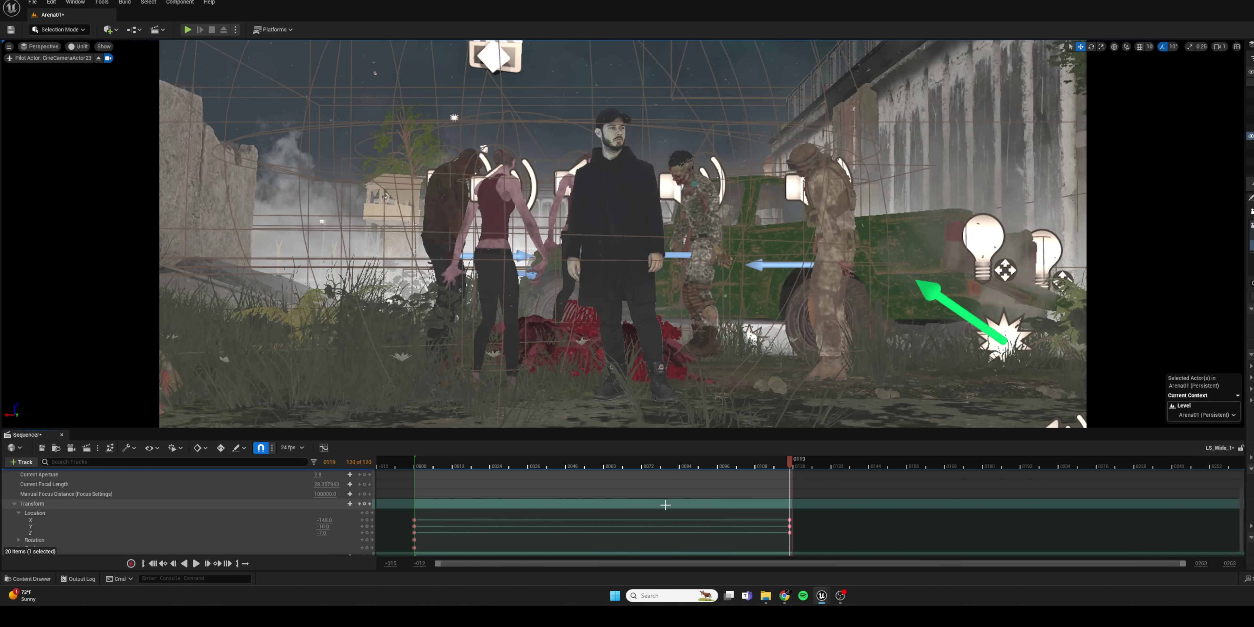
Extend the Camera Cuts section and move the sequence end marker out to frame 280
scroll(665, 505, "up", 5)
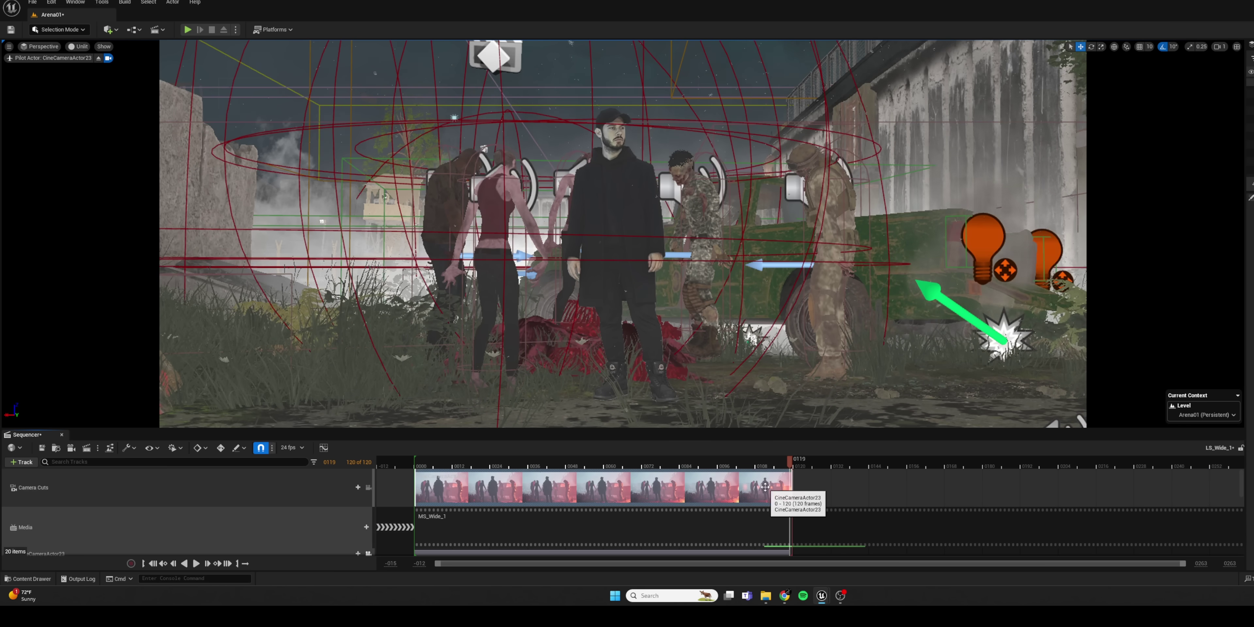
mouse_move(789, 486)
left_mouse_down()
mouse_move(1153, 489)
mouse_move(788, 492)
left_mouse_up()
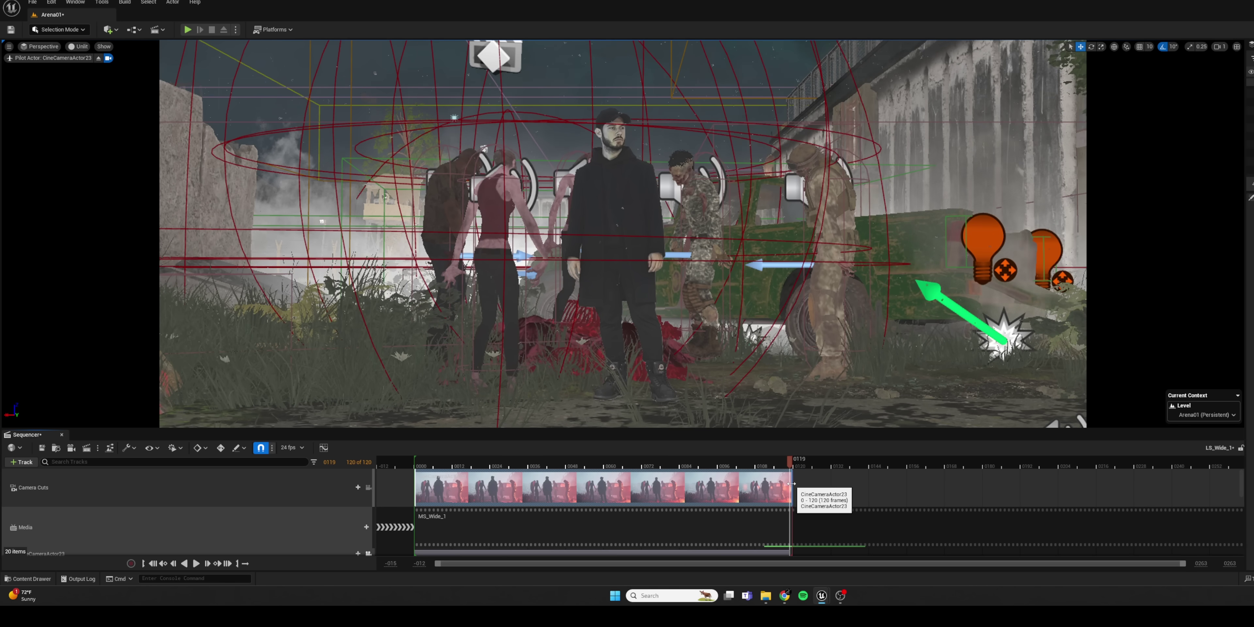
left_click_drag(900, 481, 1241, 482)
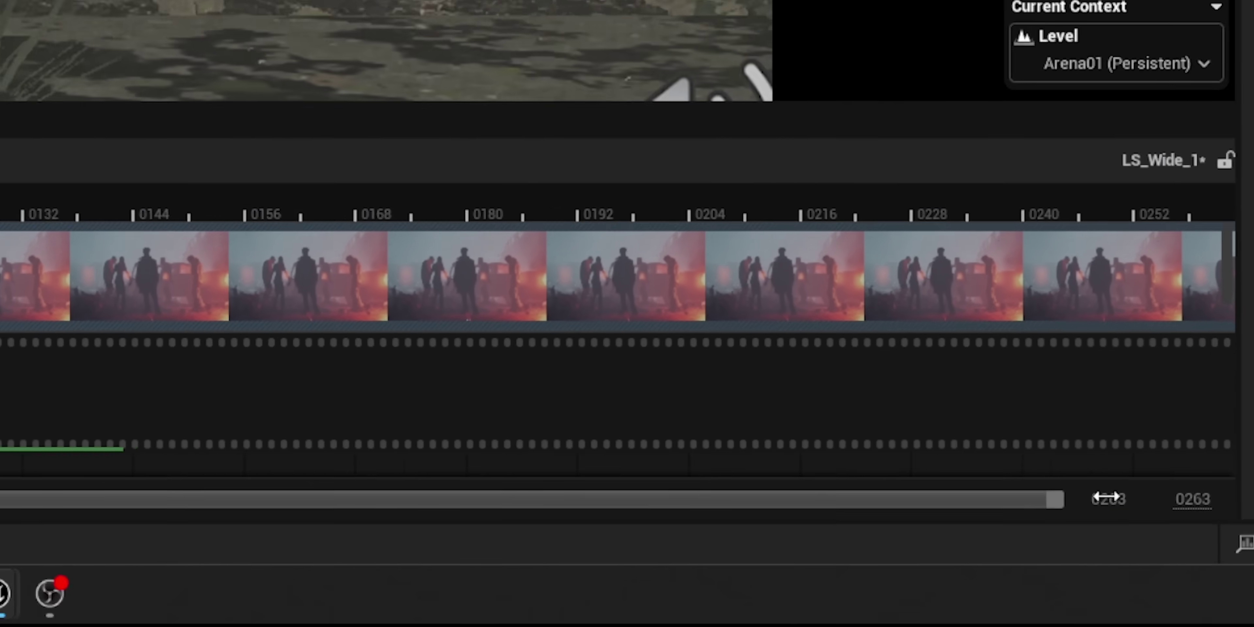
left_click_drag(1106, 497, 1217, 496)
left_click_drag(1065, 469, 1139, 469)
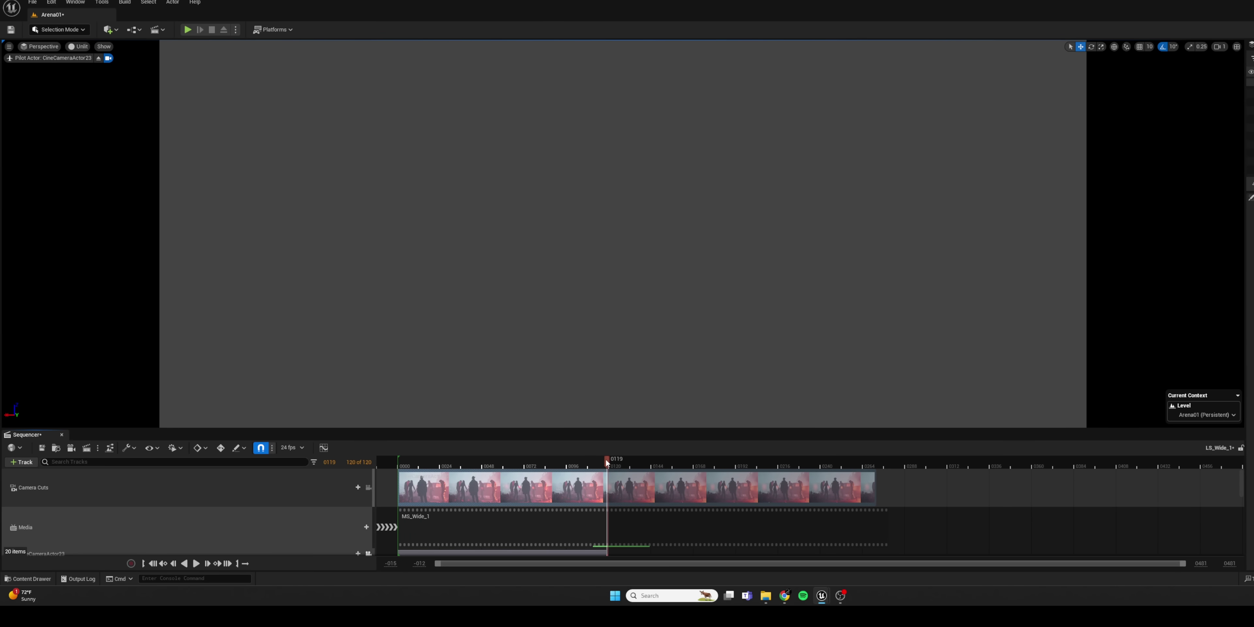
left_click_drag(649, 463, 657, 463)
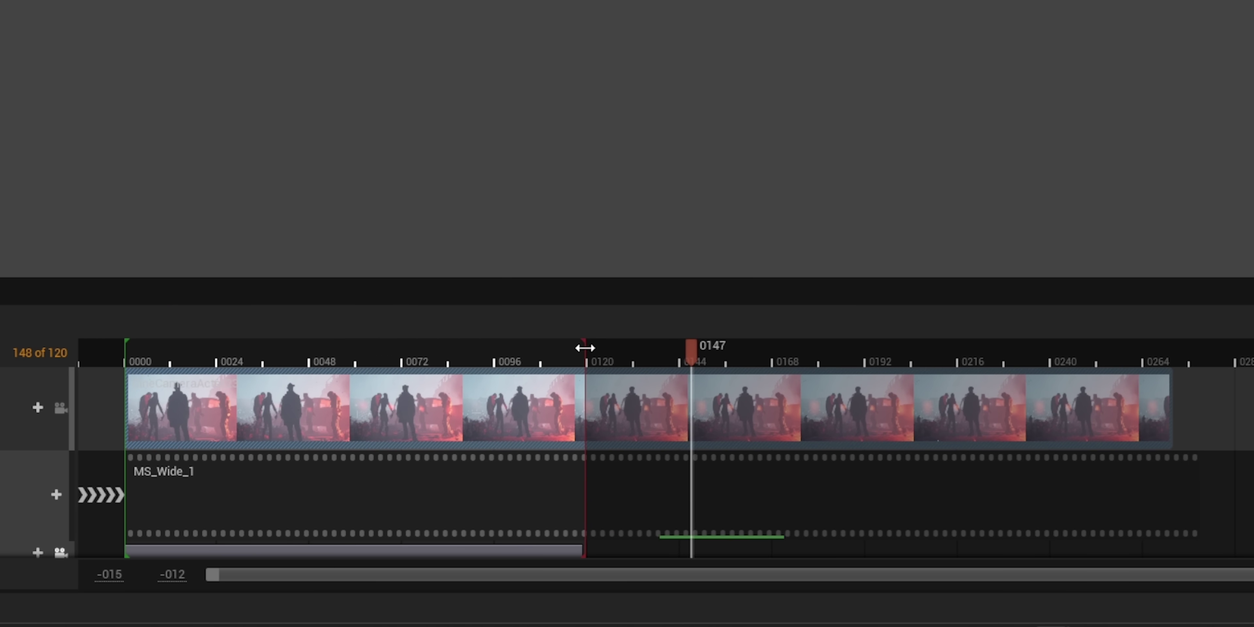
mouse_move(585, 347)
left_mouse_down()
mouse_move(1227, 360)
mouse_move(1193, 368)
left_mouse_up()
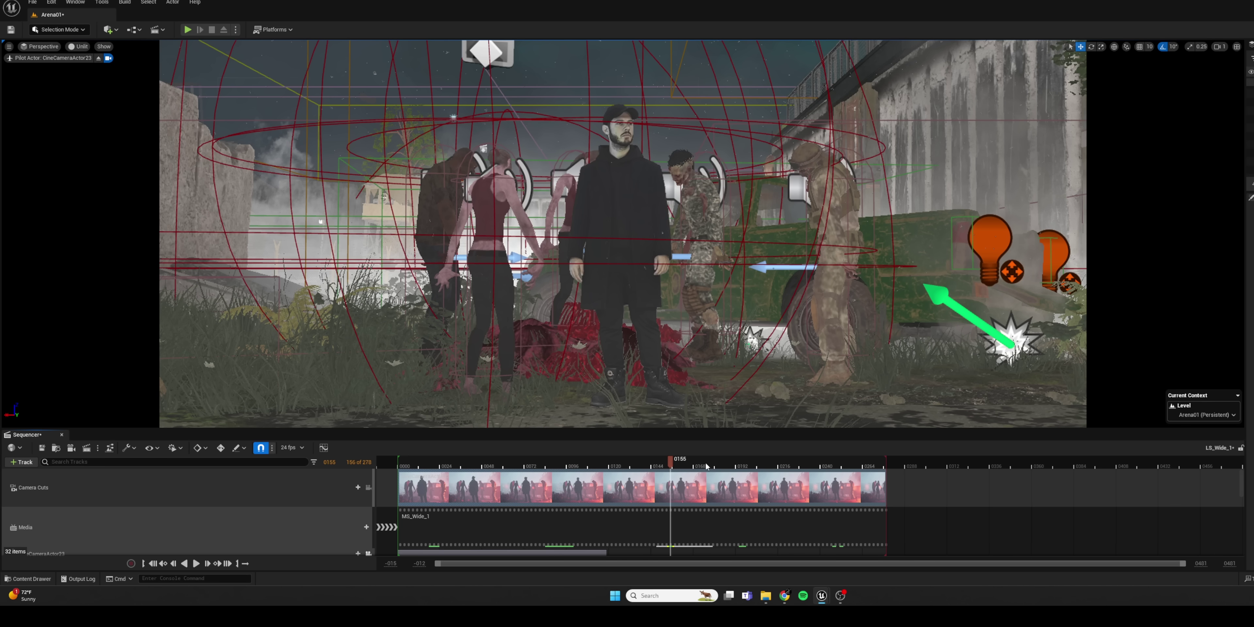
Move the camera's closing Location keys to frame 278
left_click(700, 466)
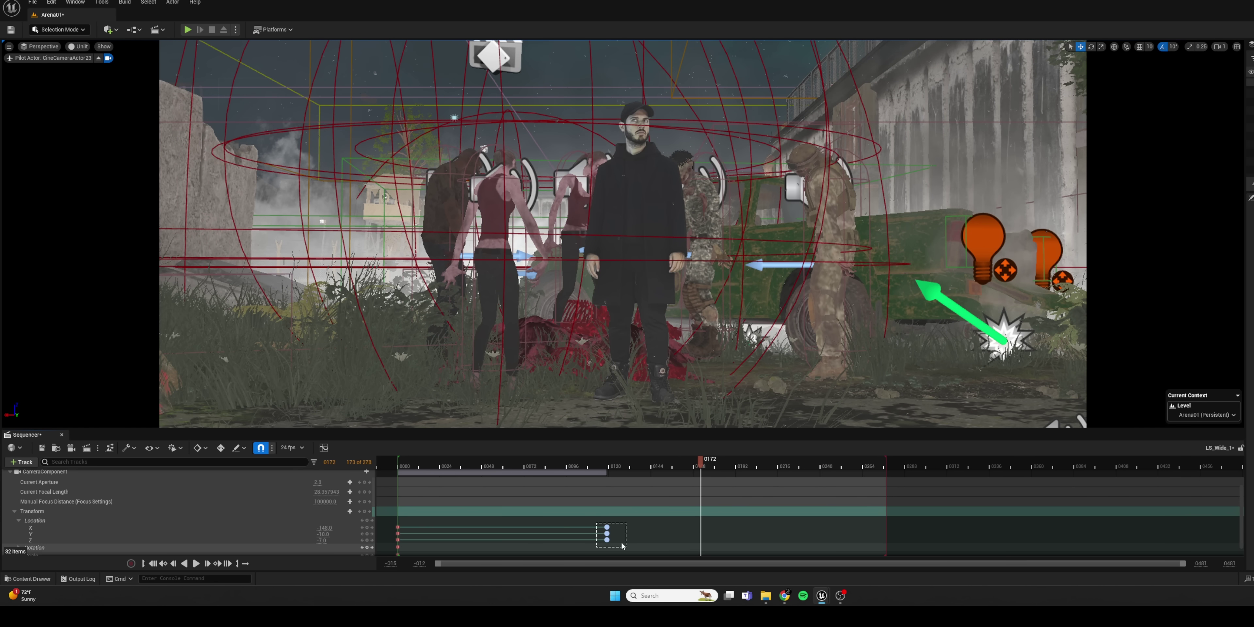
left_click(606, 527)
left_click_drag(606, 526, 883, 527)
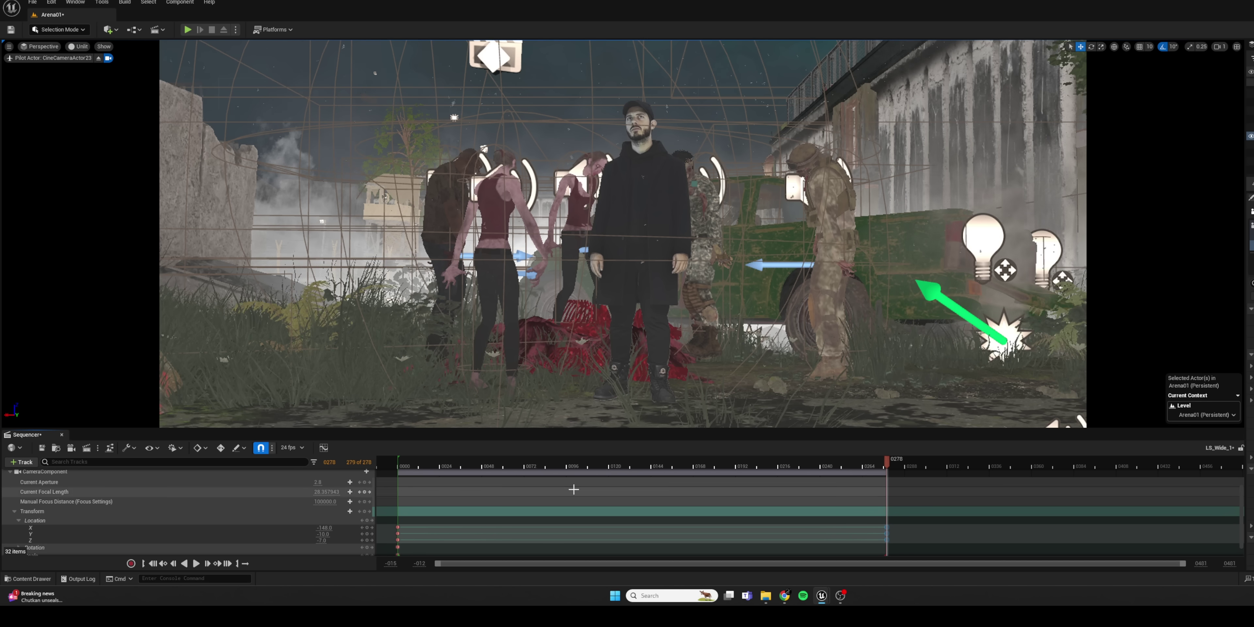
left_click(421, 460)
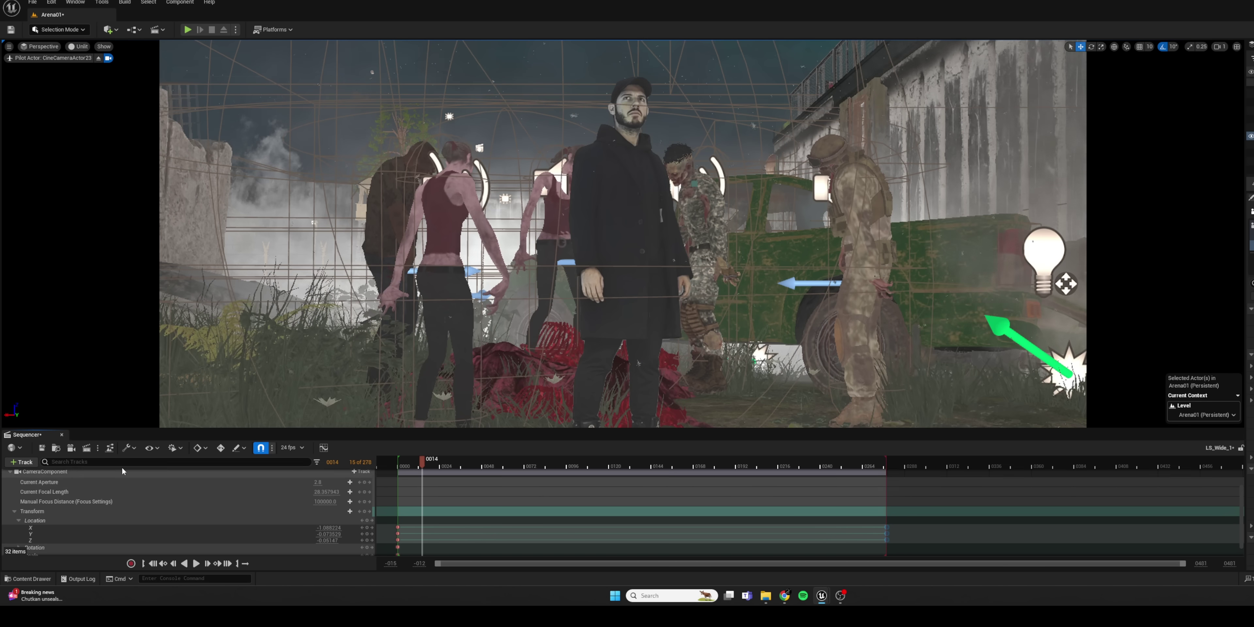
Save the level and LS_Wide_1, switch the viewport from Unlit to Lit, and play it in game view
left_click(41, 447)
left_click(81, 46)
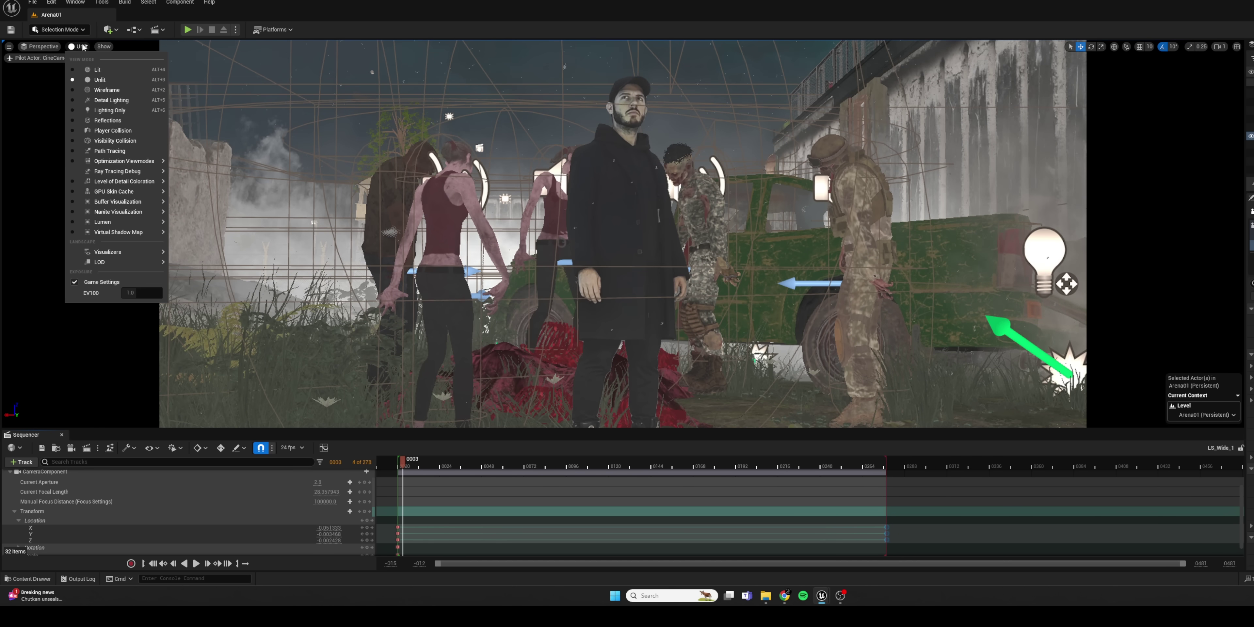
left_click(97, 70)
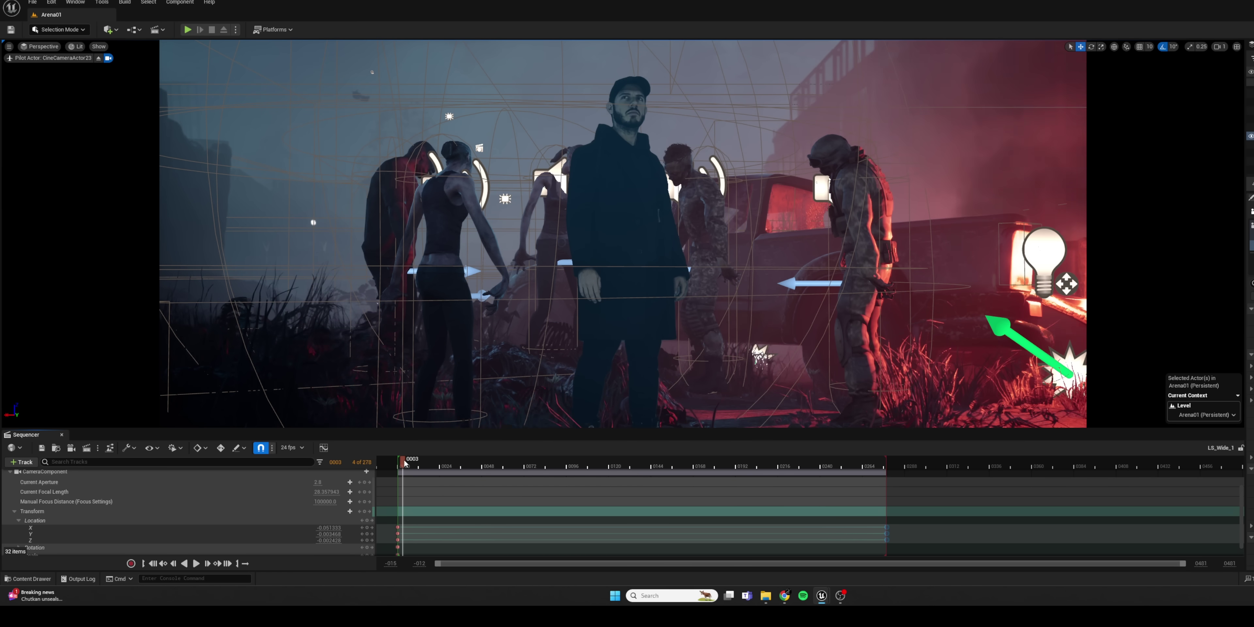
key("g")
key("space")
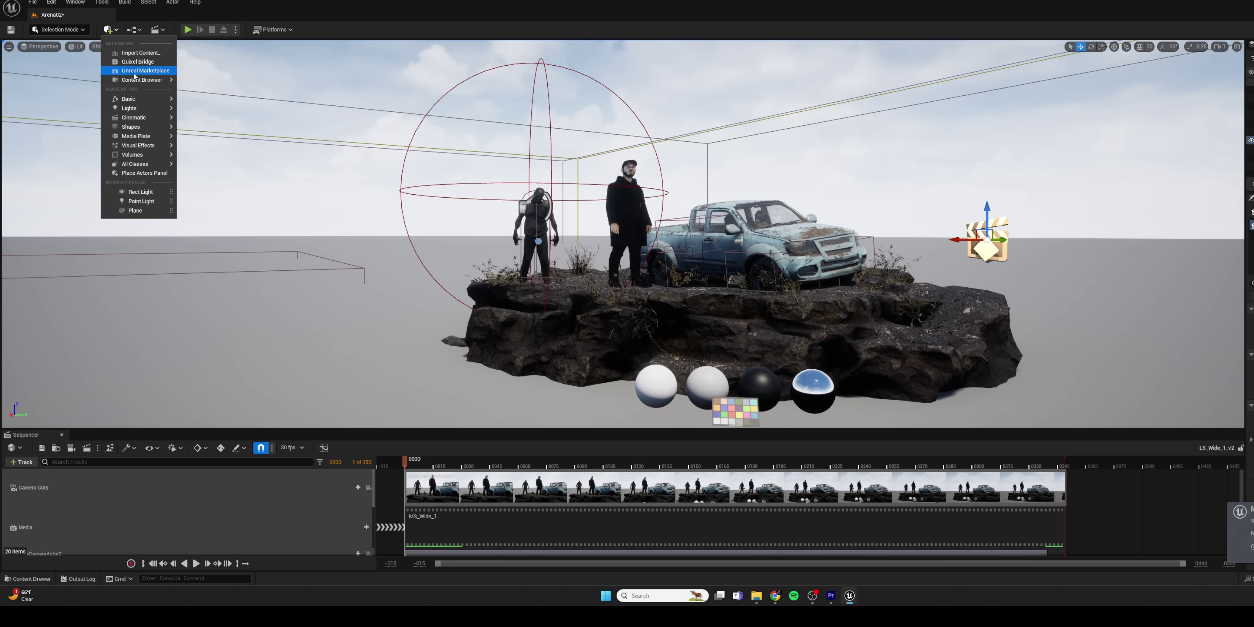
Drag a Rect Light from Quick Add > Lights beside the actor's head
mouse_move(141, 109)
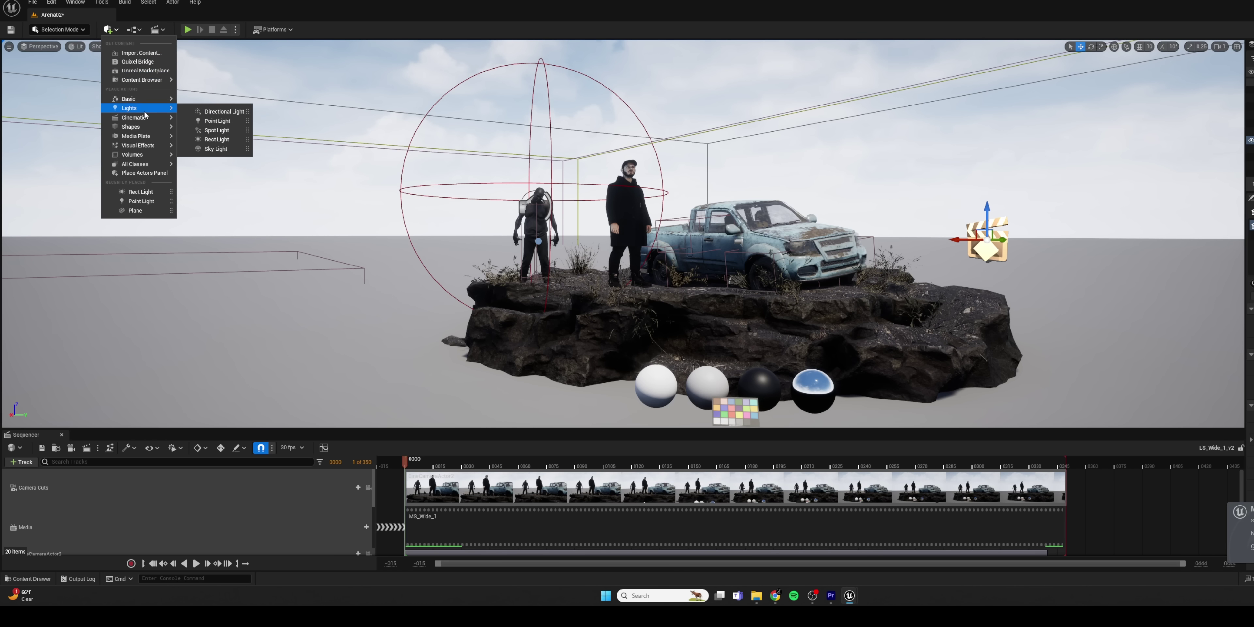
left_click_drag(223, 140, 648, 148)
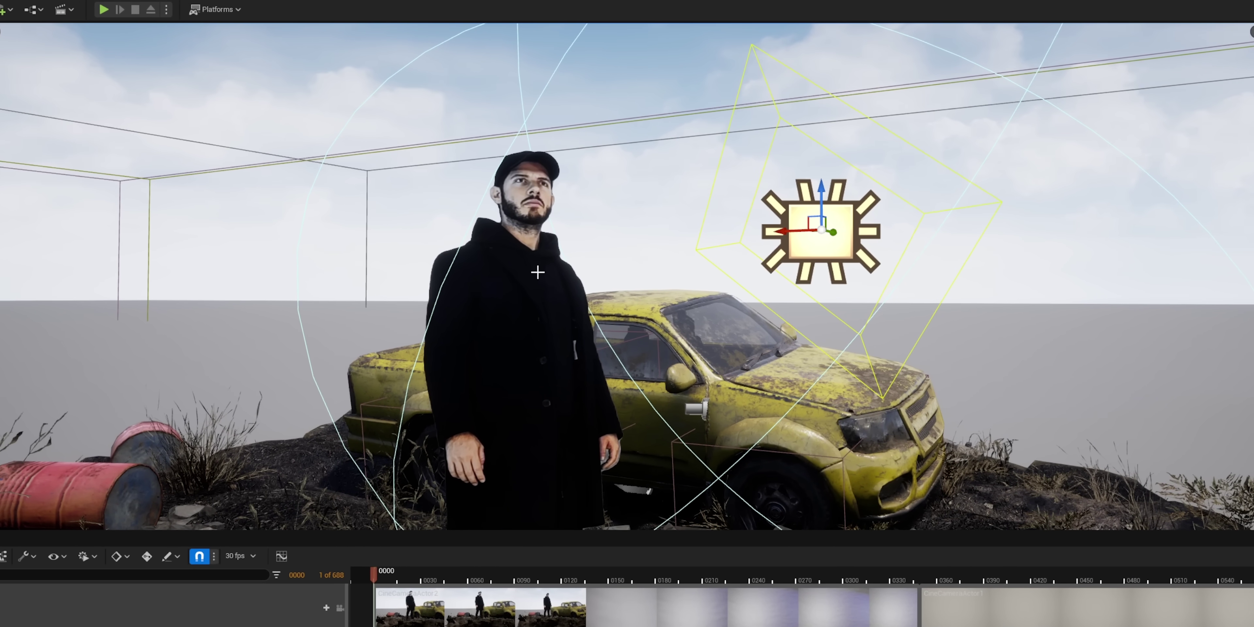
Select the actor plane, then check MP_Wide_1_Video_Mat's actions, including Create Material Instance, in Wide_1
left_click(525, 242)
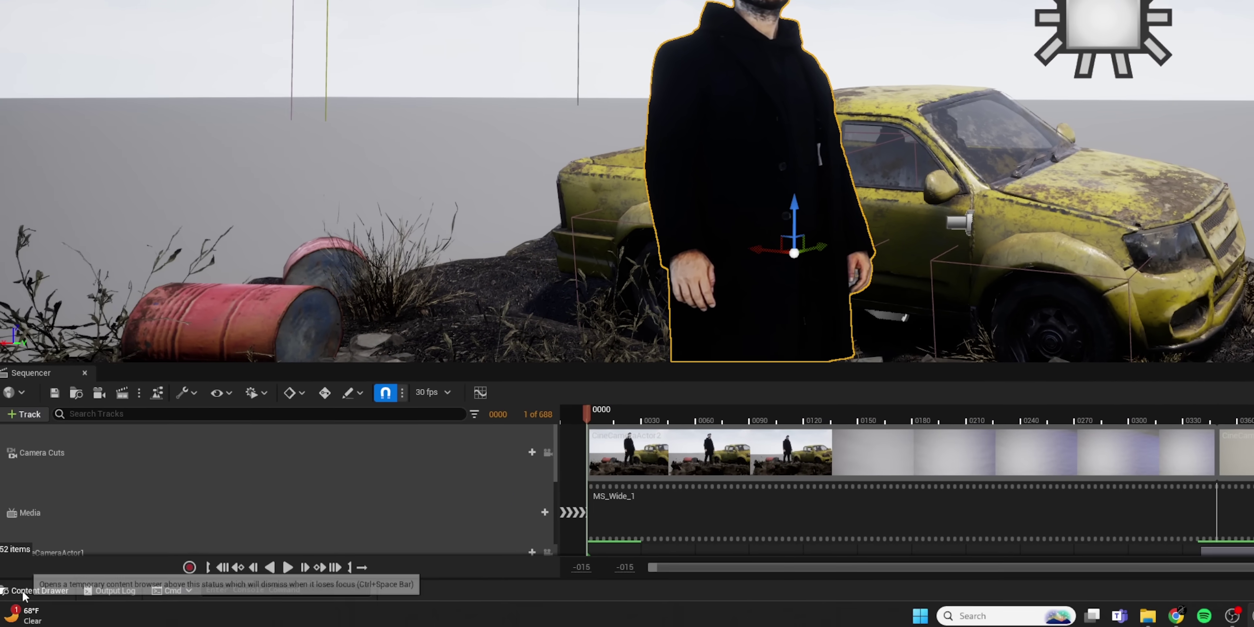
left_click(70, 581)
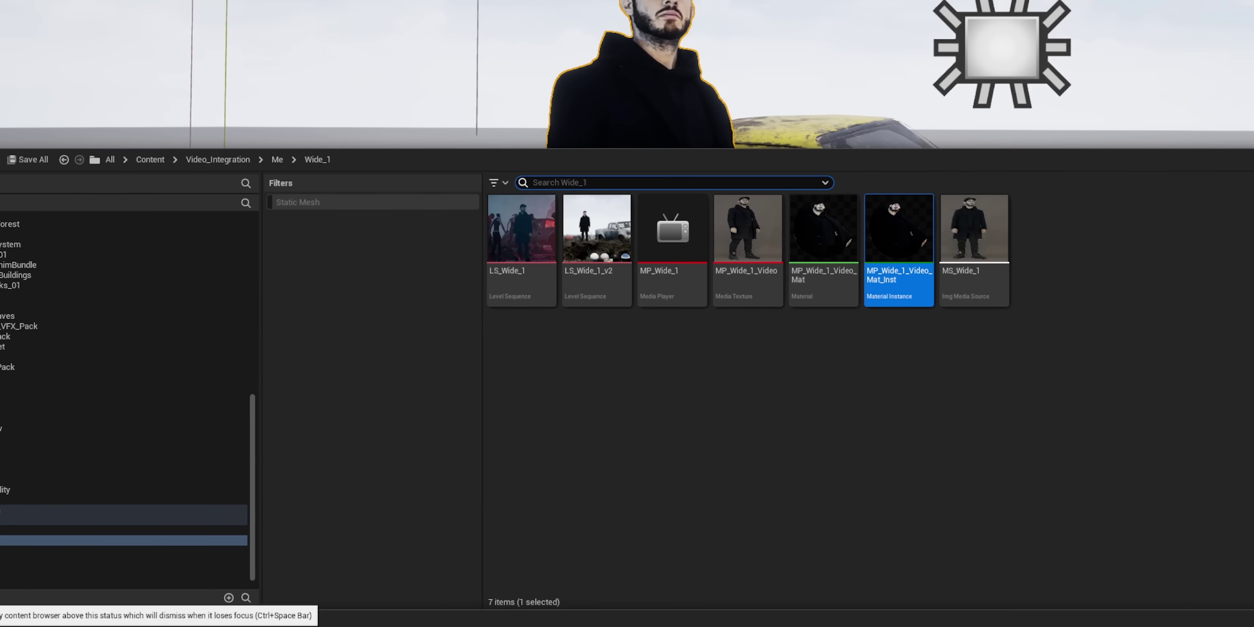
left_click(692, 311)
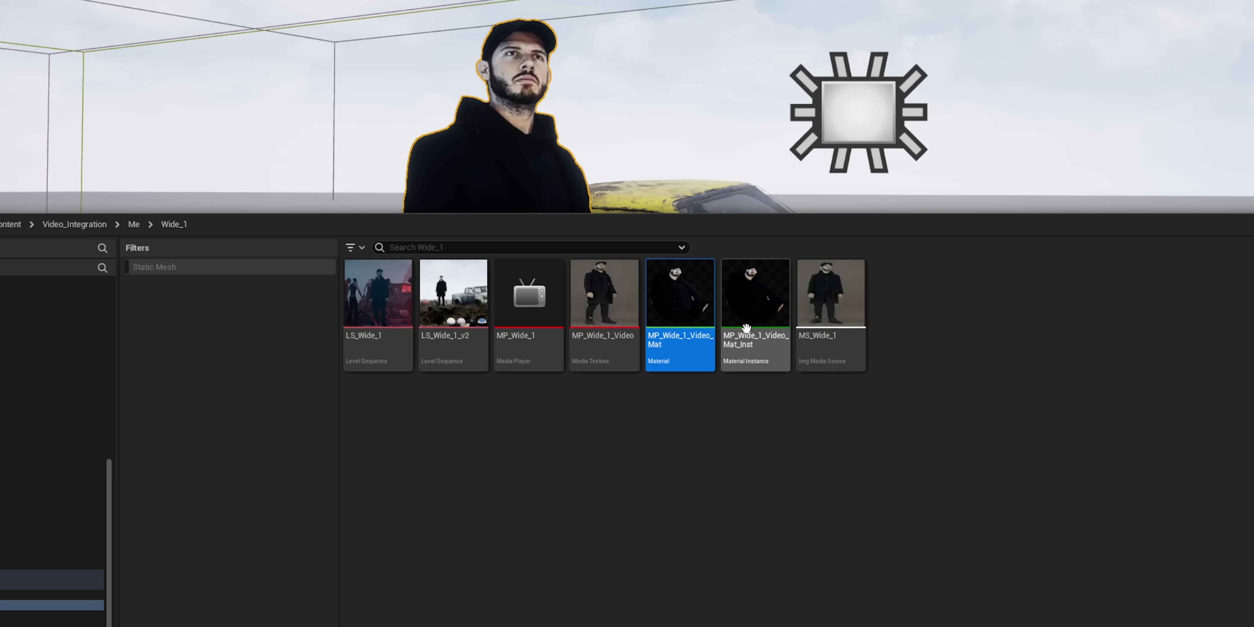
right_click(686, 314)
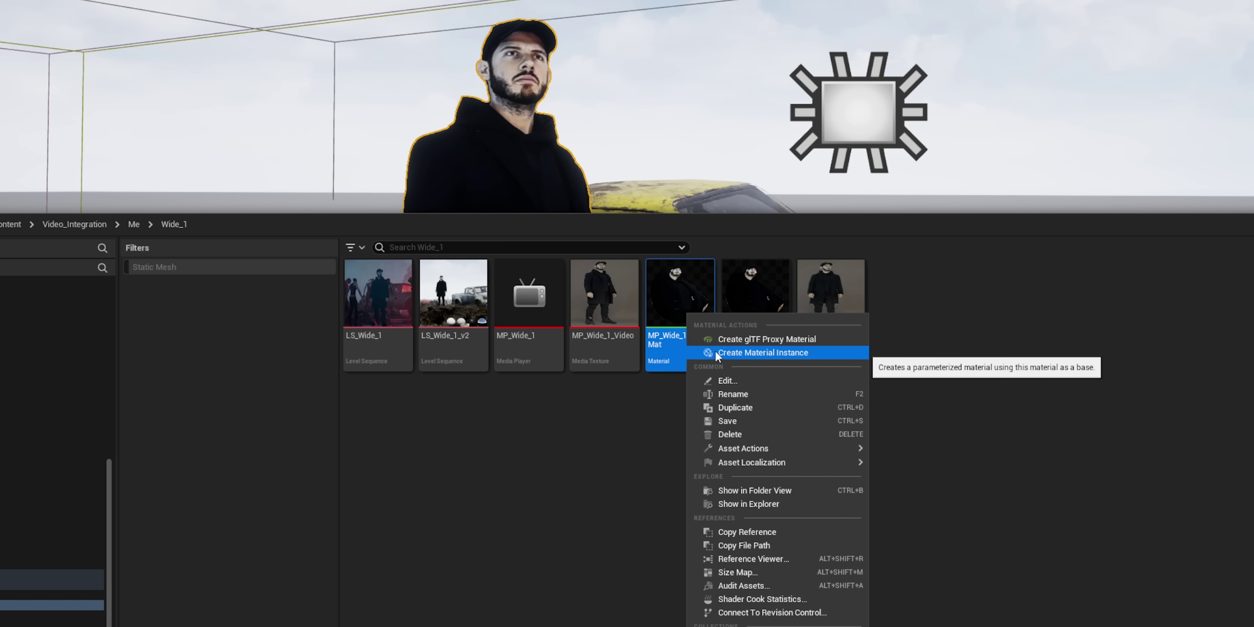
left_click(612, 457)
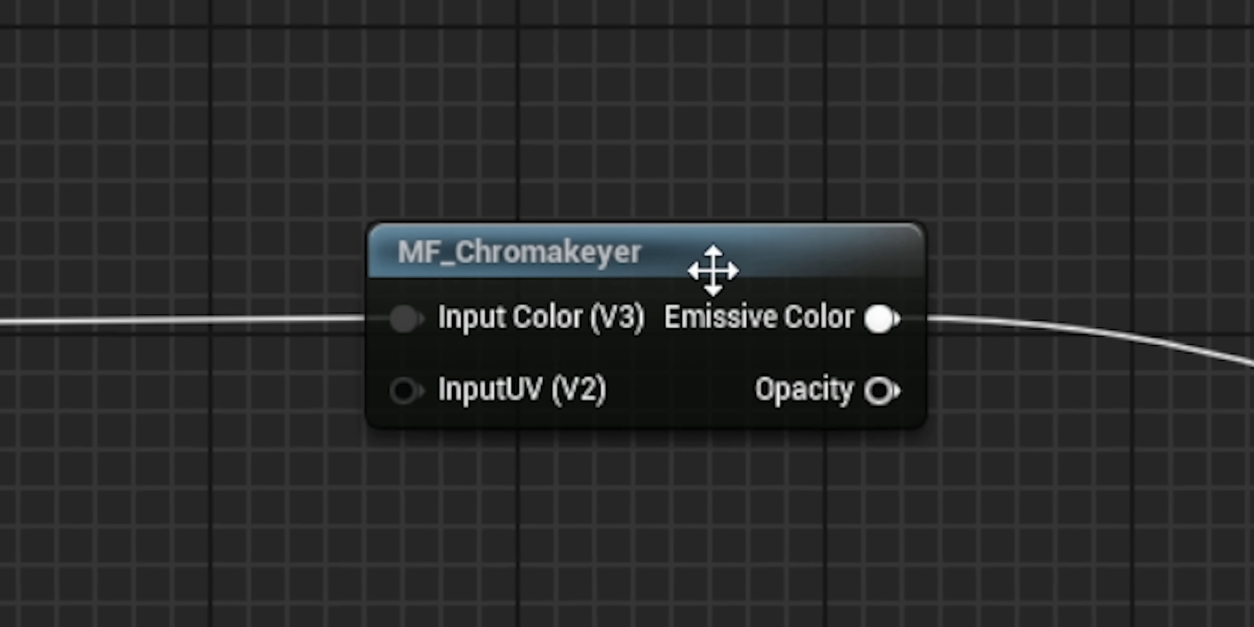
left_click(713, 270)
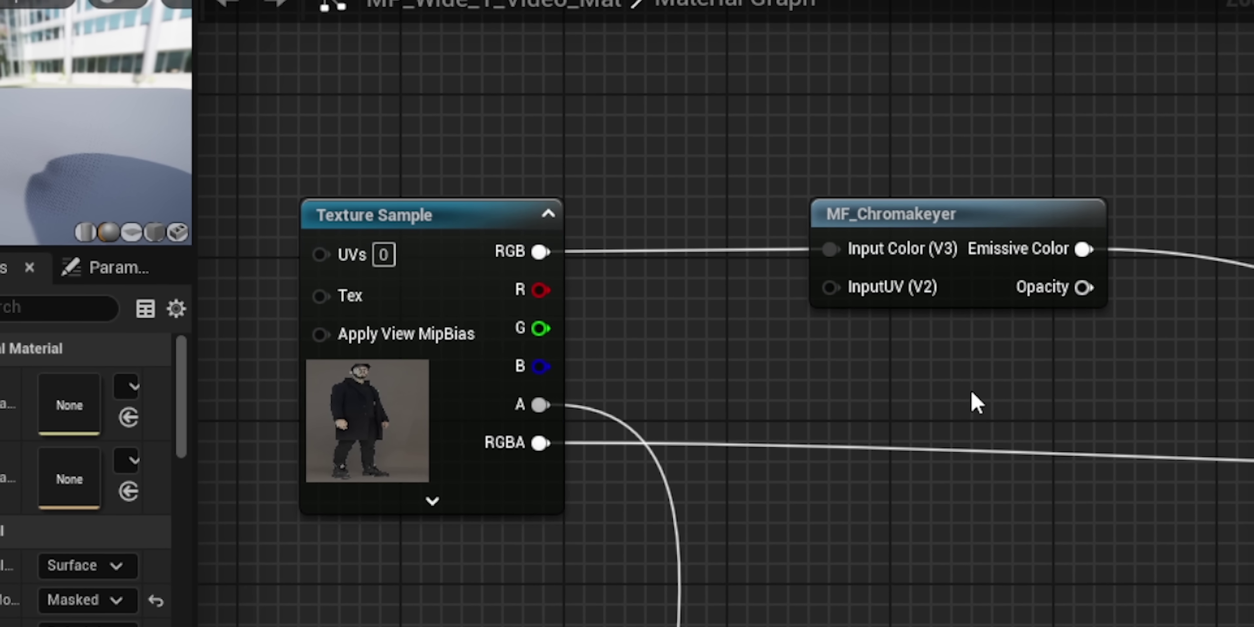
right_click_drag(1176, 381, 260, 243)
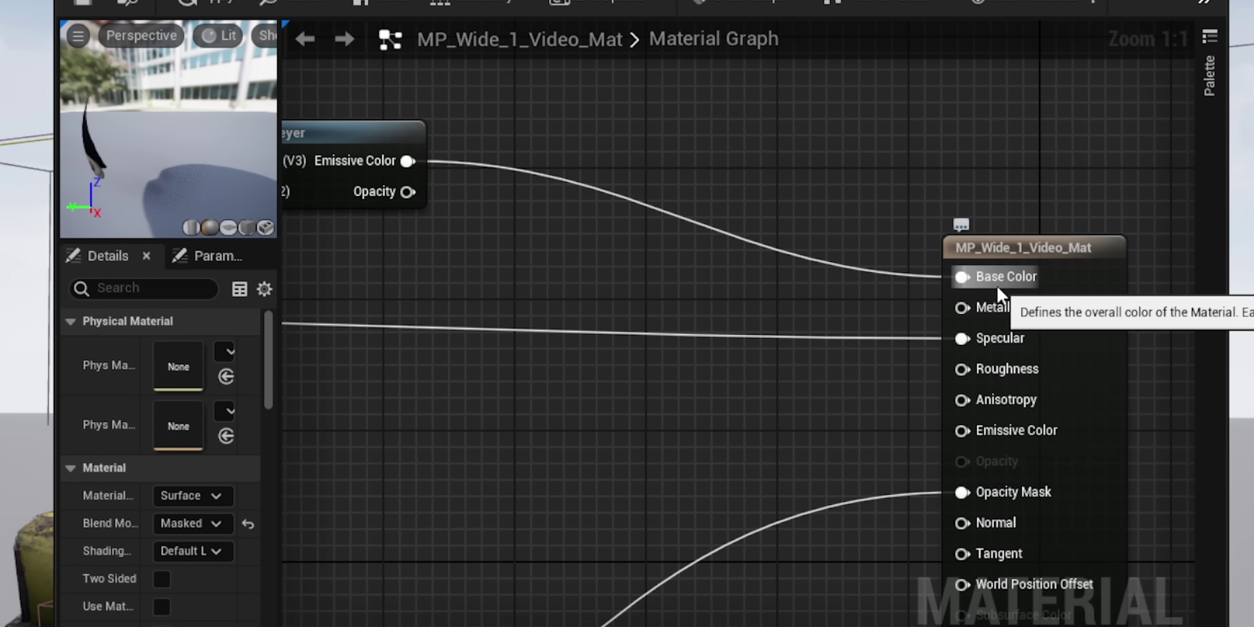
scroll(542, 418, "down", 2)
right_click_drag(451, 422, 687, 385)
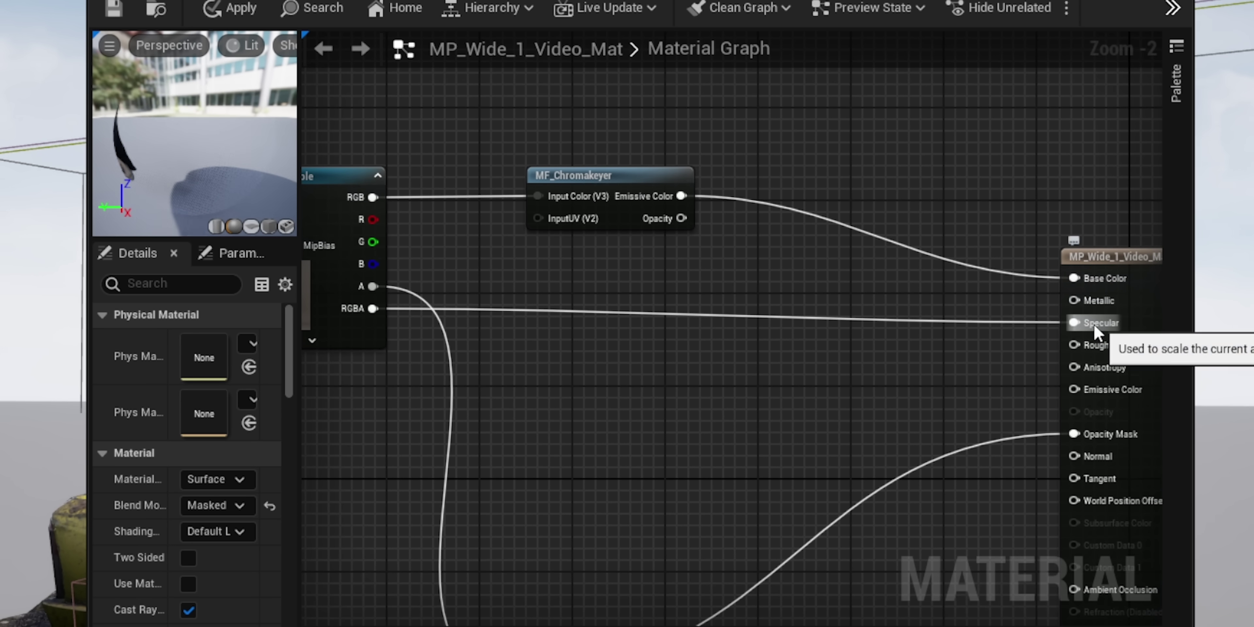
right_click_drag(604, 536, 650, 470)
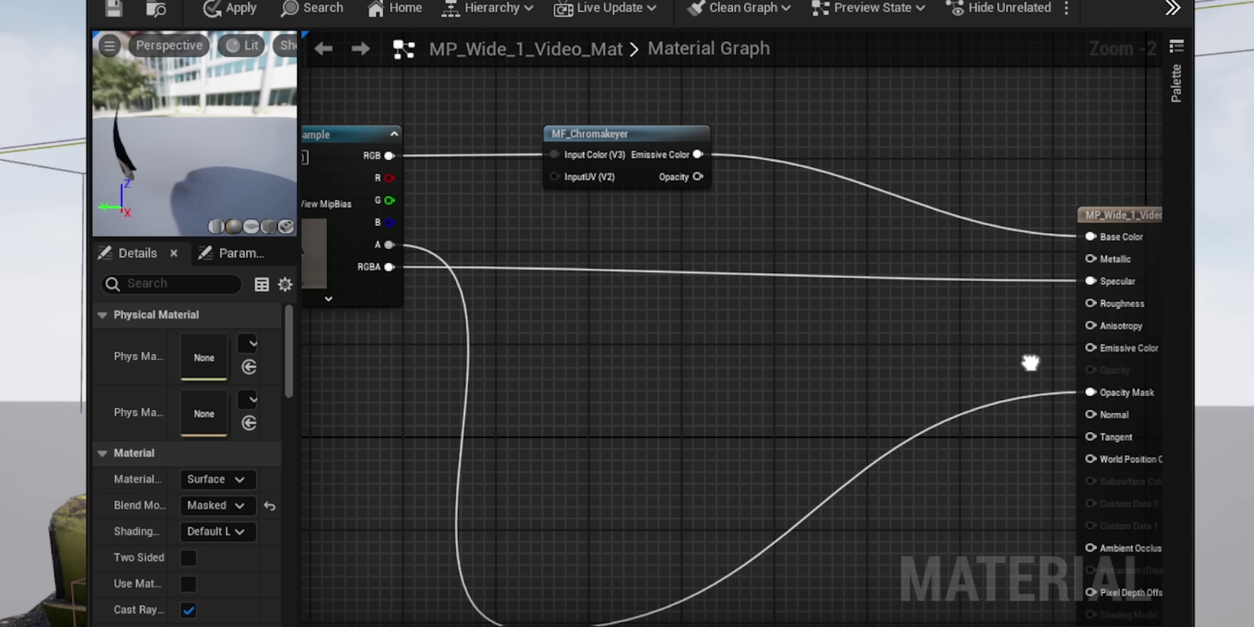
right_click_drag(1027, 358, 764, 359)
scroll(764, 359, "up", 2)
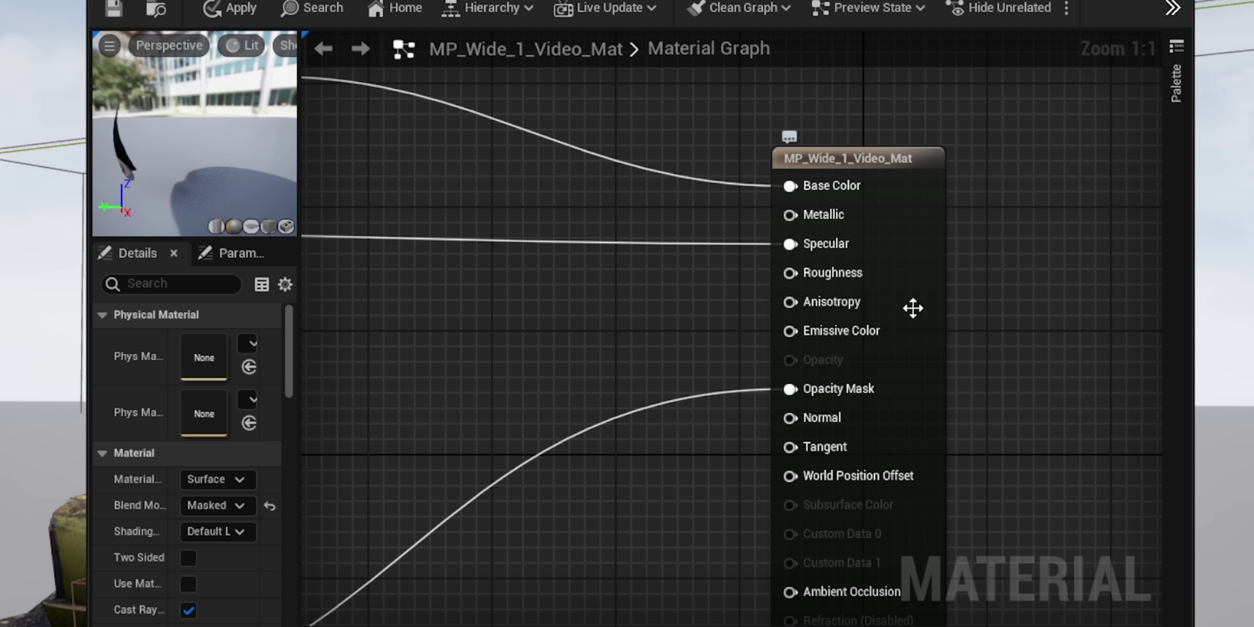
right_click_drag(462, 194, 885, 308)
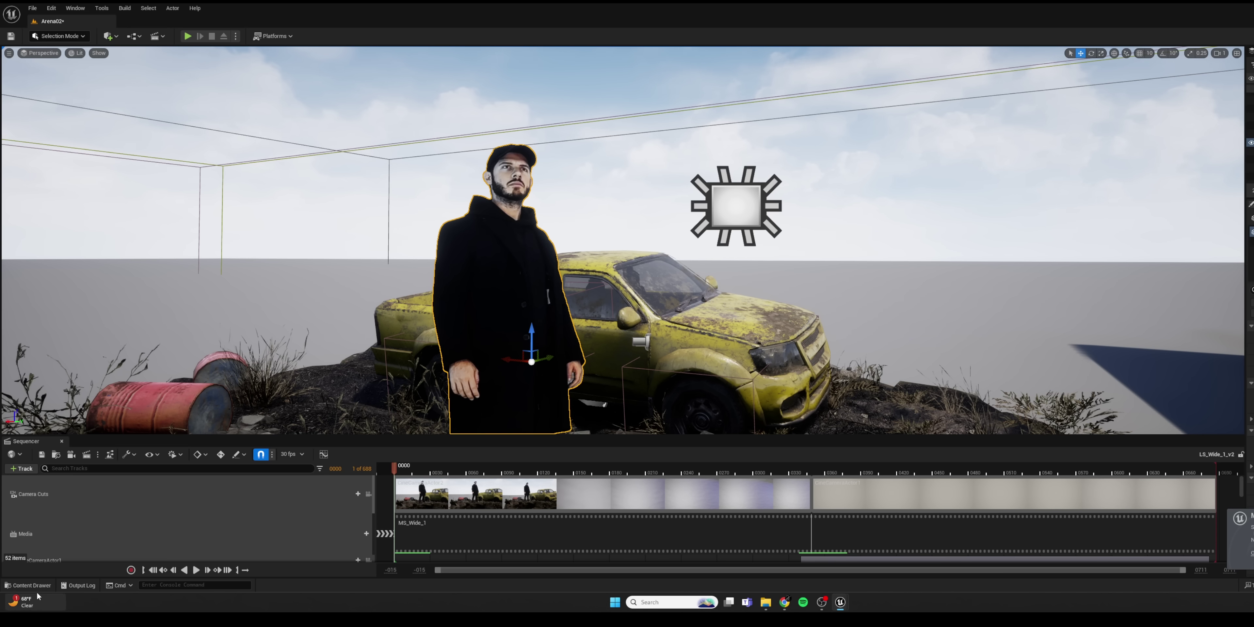
Open MP_Wide_1_Video_Mat_Inst, try Brightness at about 6.6, revert it to 1.1, and close the editor
left_click(32, 585)
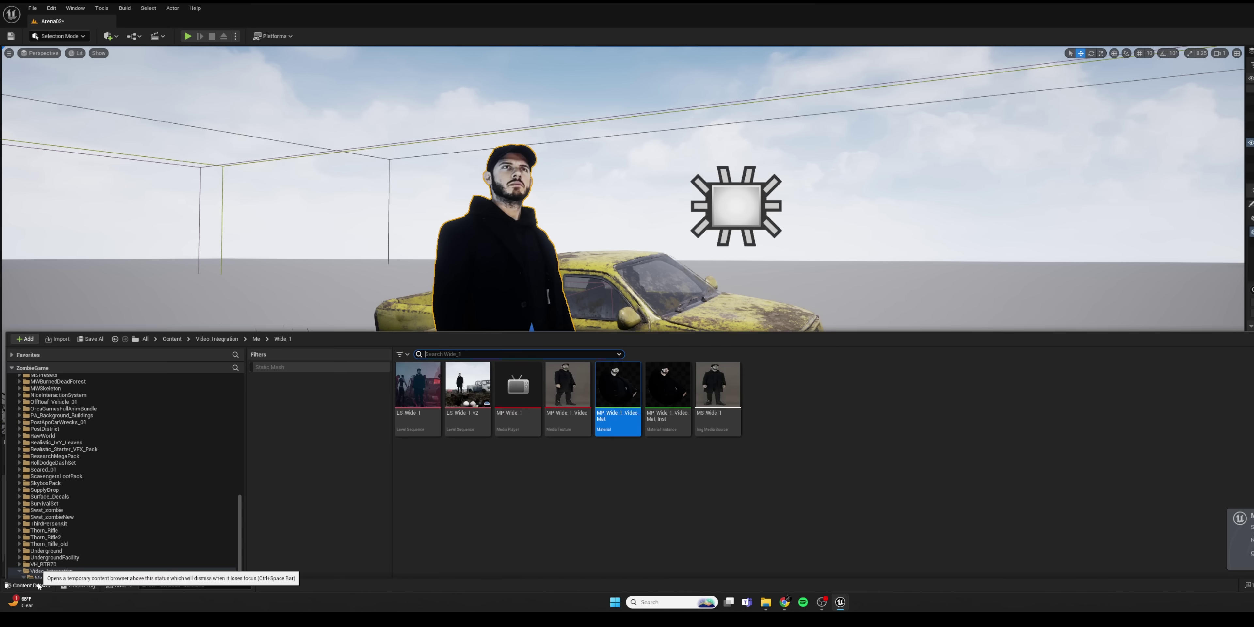
double_click(661, 322)
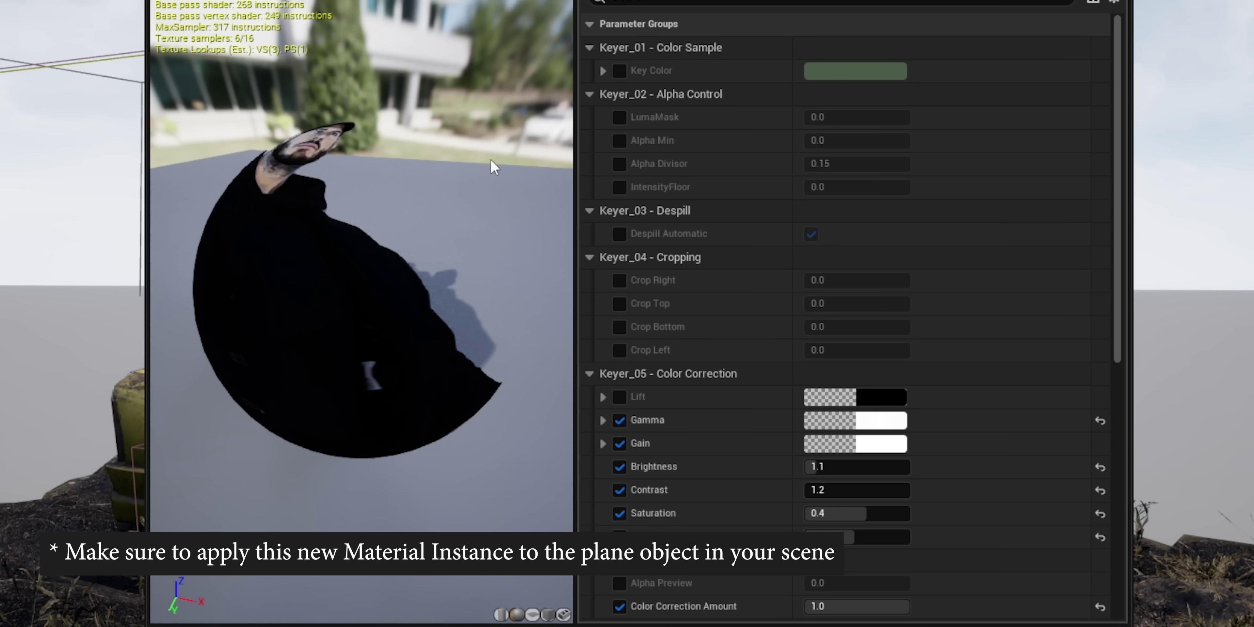
scroll(719, 316, "down", 5)
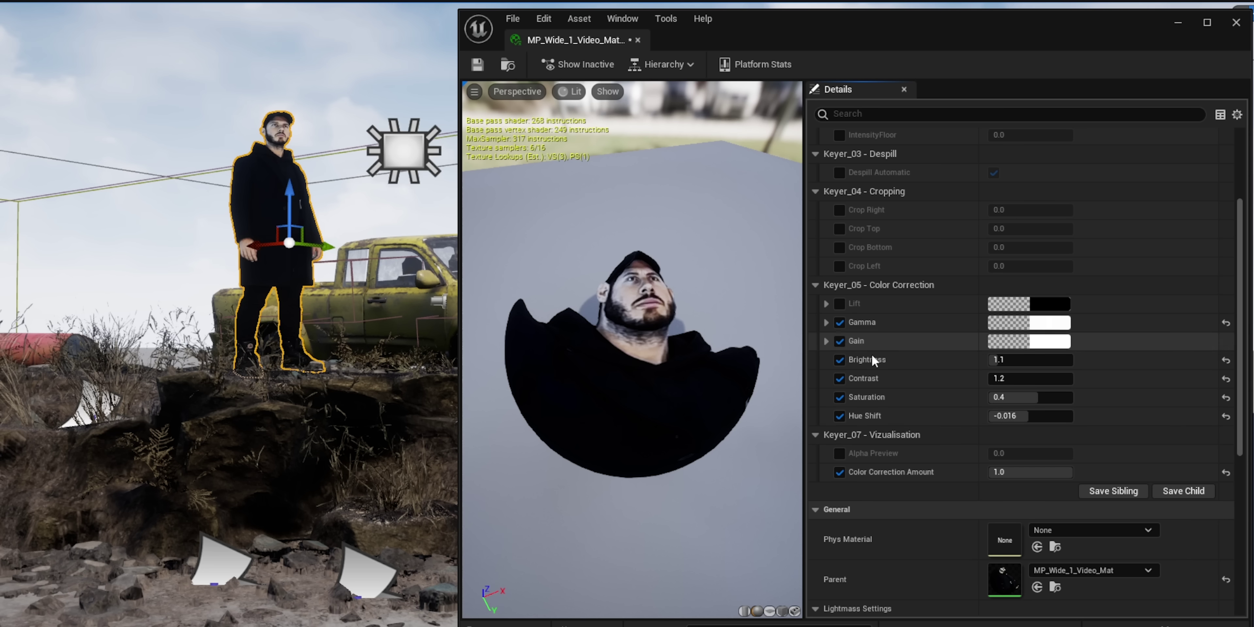
left_click_drag(865, 41, 871, 39)
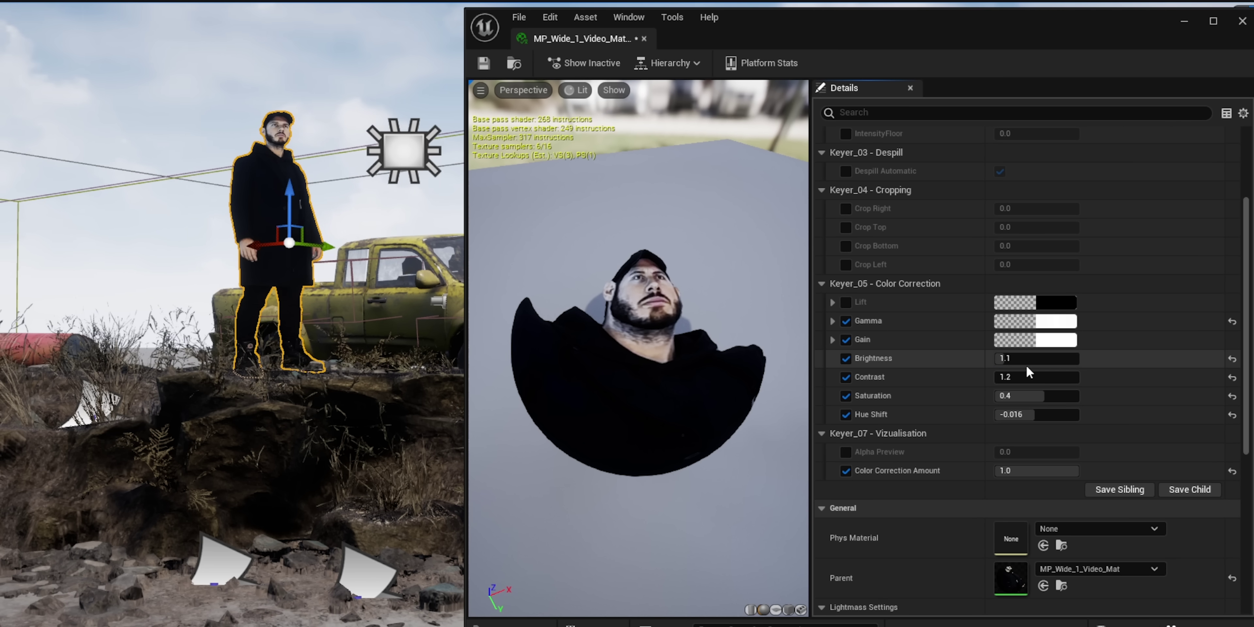
left_click_drag(1022, 359, 1066, 358)
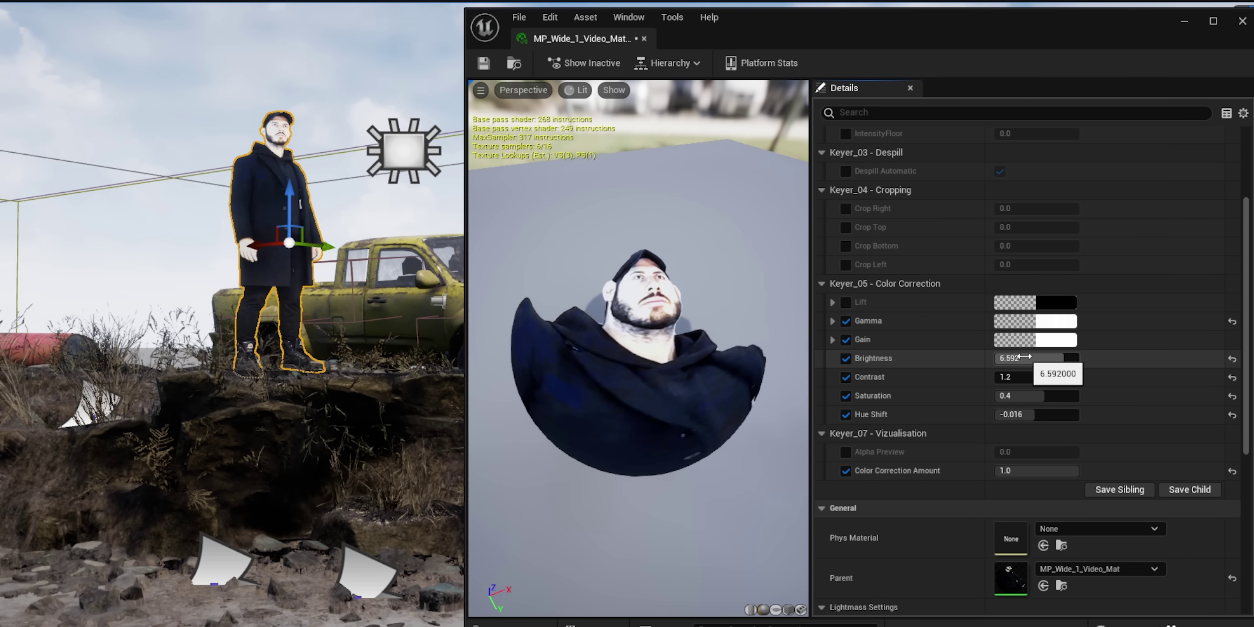
key("ctrl+z")
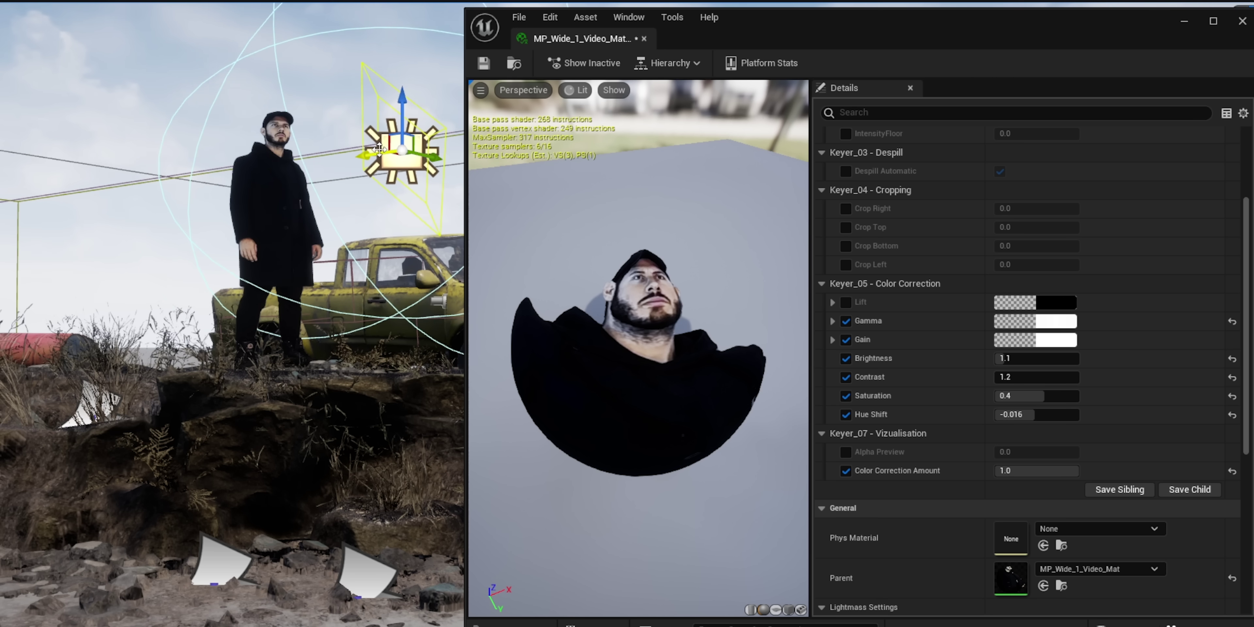
left_click(1242, 21)
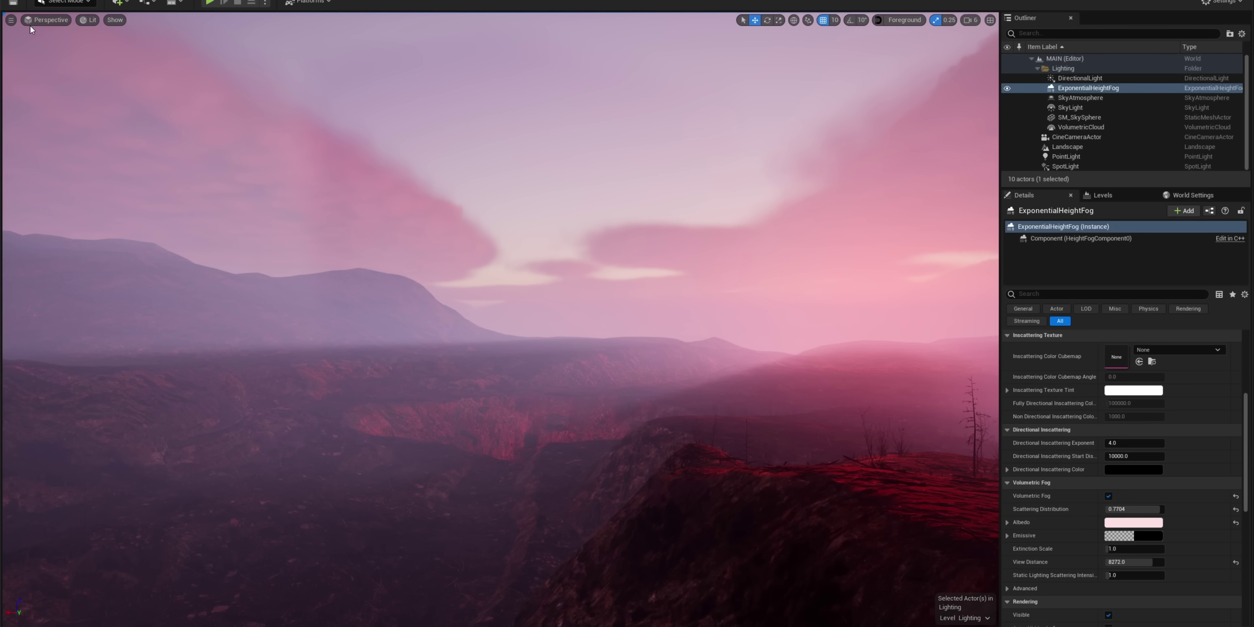
On the landscape level, bring up the viewport options showing Create Camera Here
left_click(12, 20)
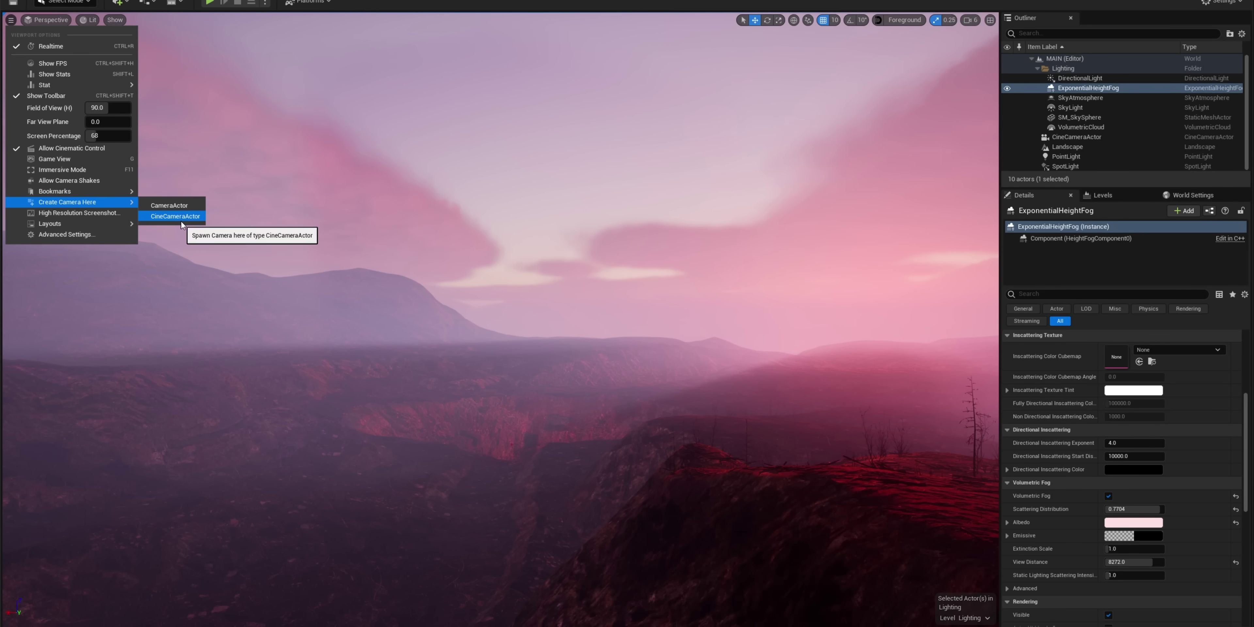
Create a CineCameraActor at the current landscape viewpoint
left_click(179, 218)
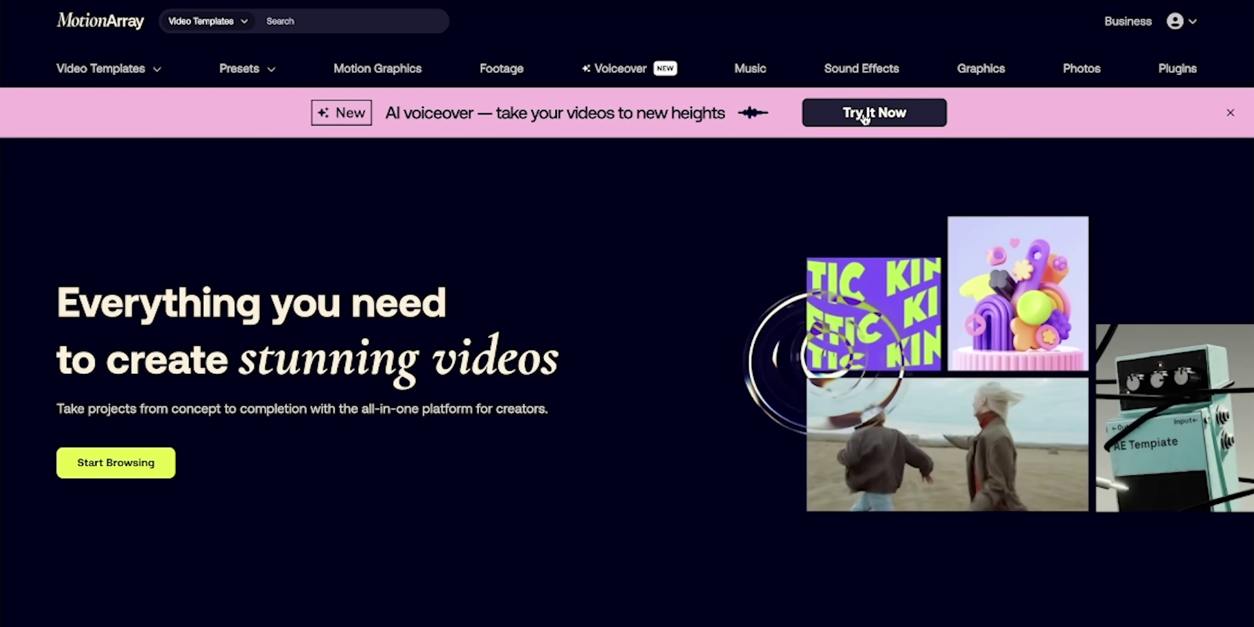
Open the AI voiceover page from the banner and generate the Jumping Jacks voiceover
left_click(863, 115)
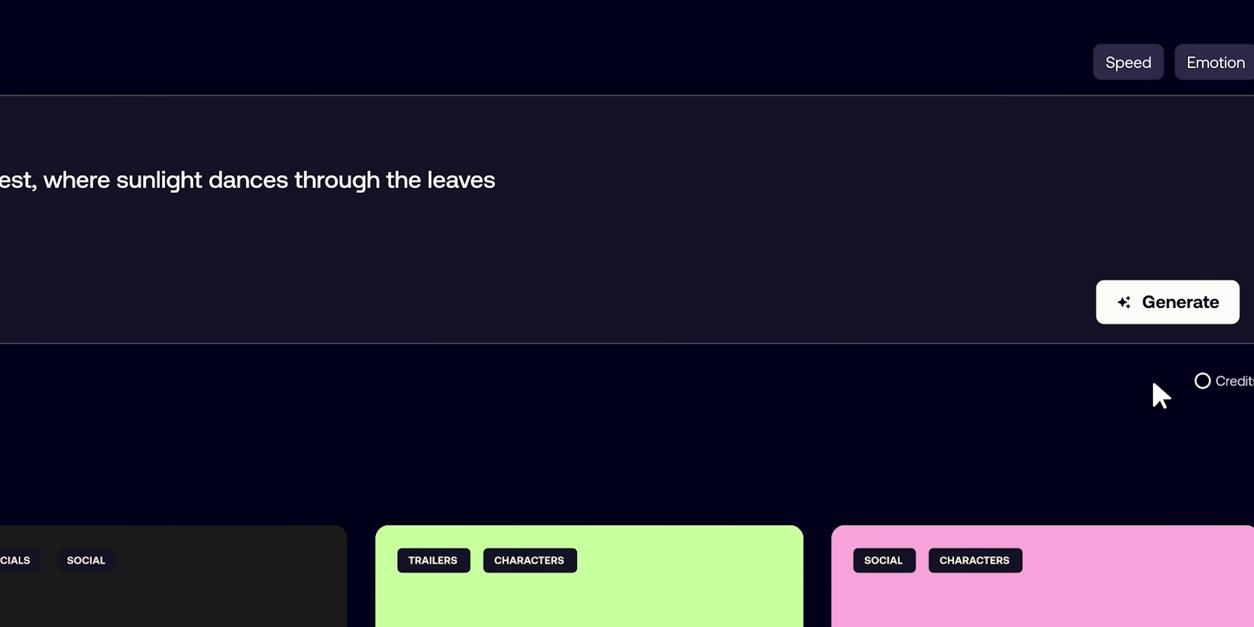
left_click(1170, 307)
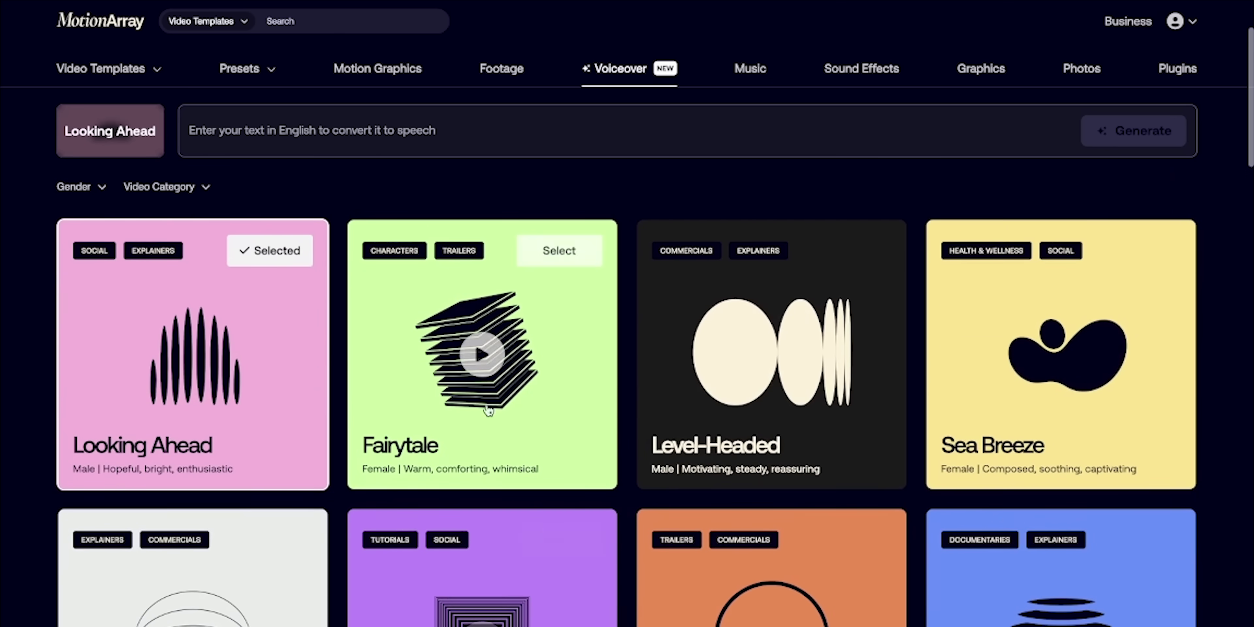
Preview the Looking Ahead, Fairytale and Level-Headed voices
left_click(191, 358)
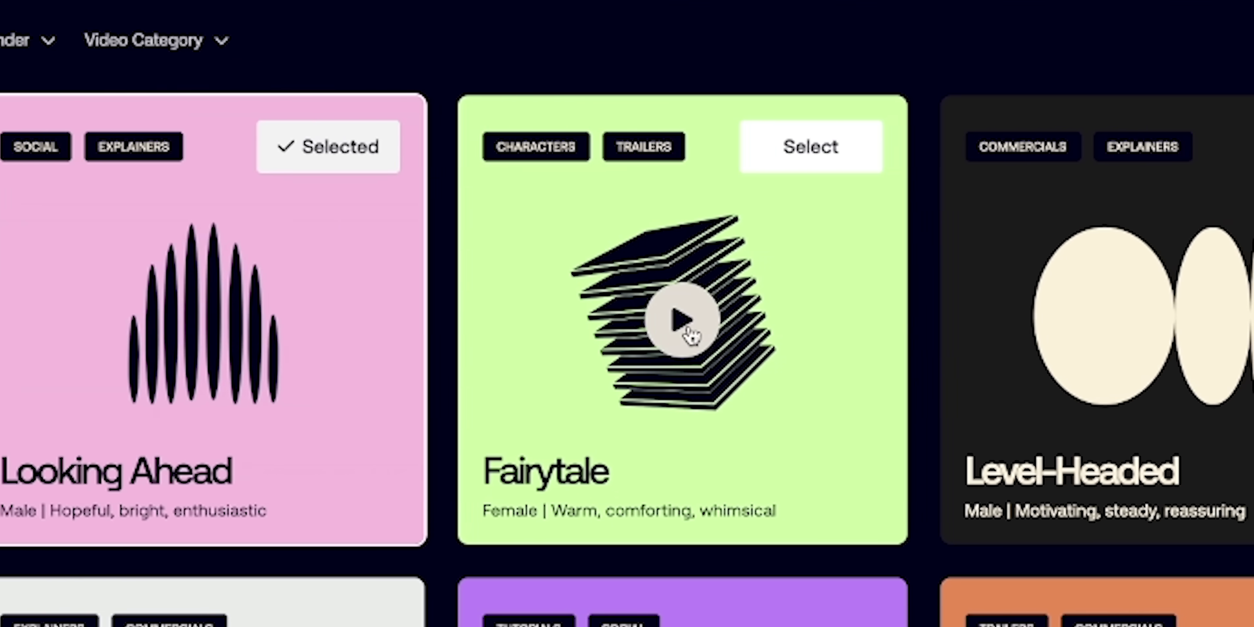
left_click(778, 331)
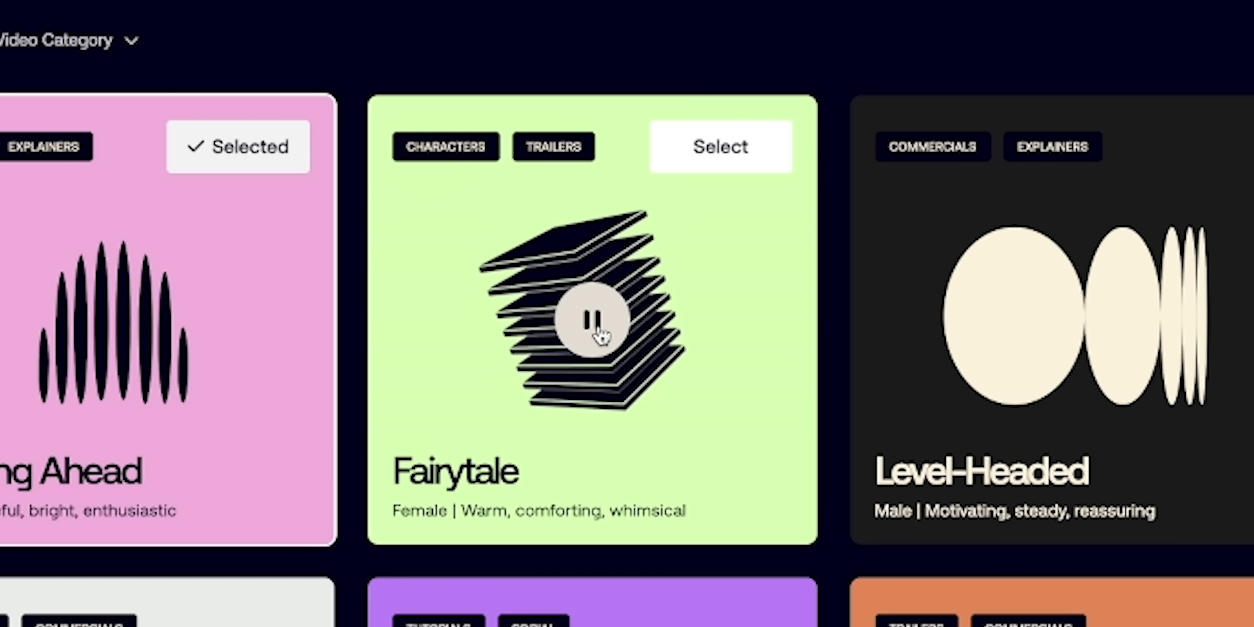
mouse_move(983, 341)
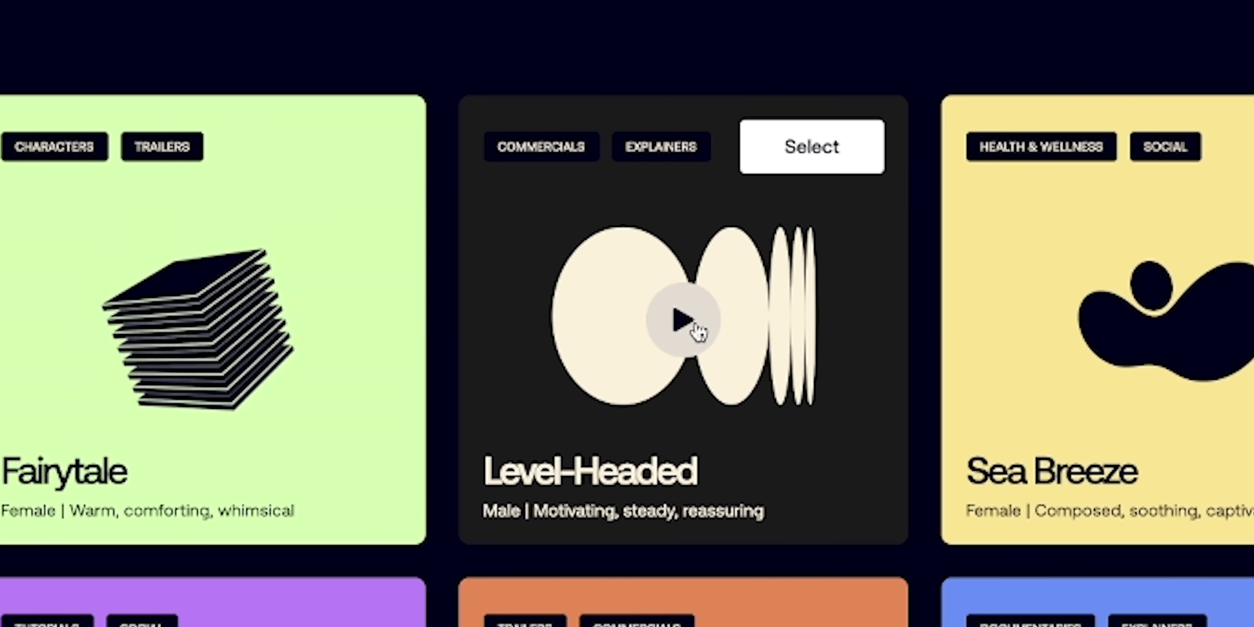
left_click(1085, 331)
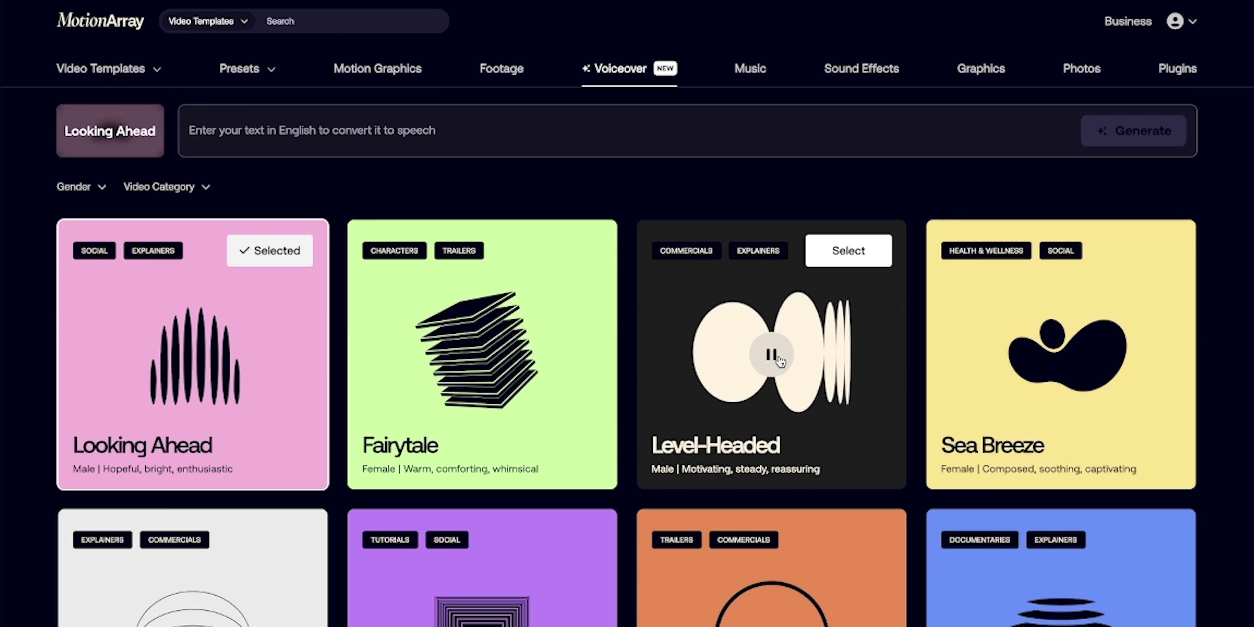
Select Lead the Way as the voice and place the cursor in the script box
scroll(779, 359, "down", 6)
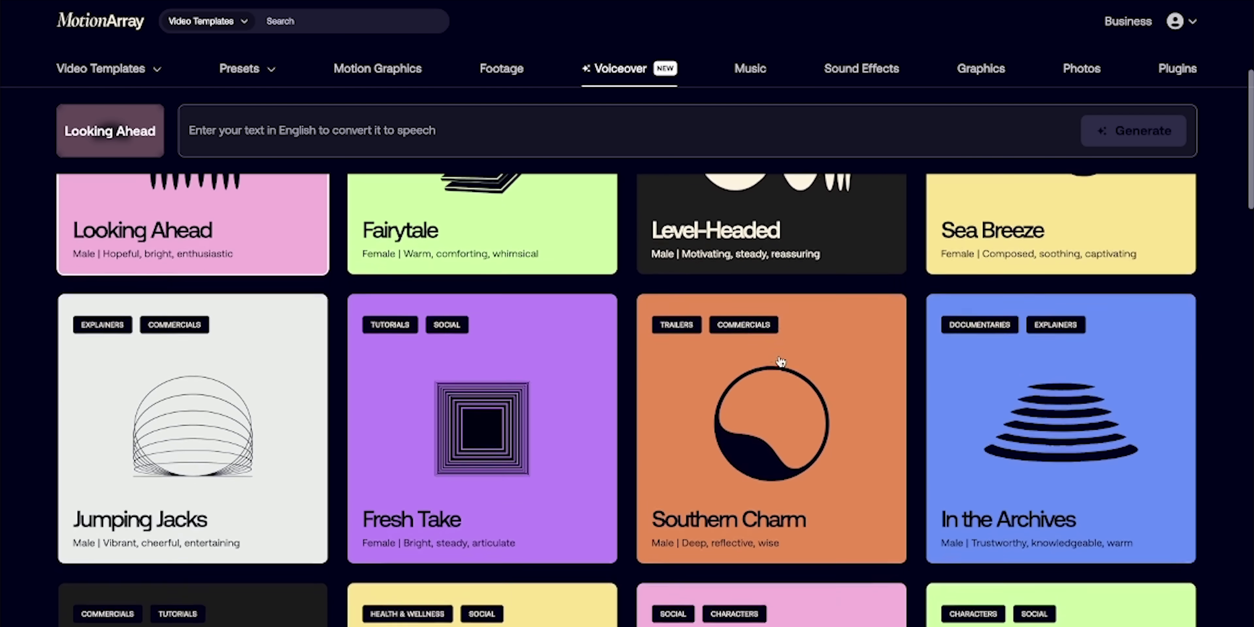
scroll(781, 361, "down", 4)
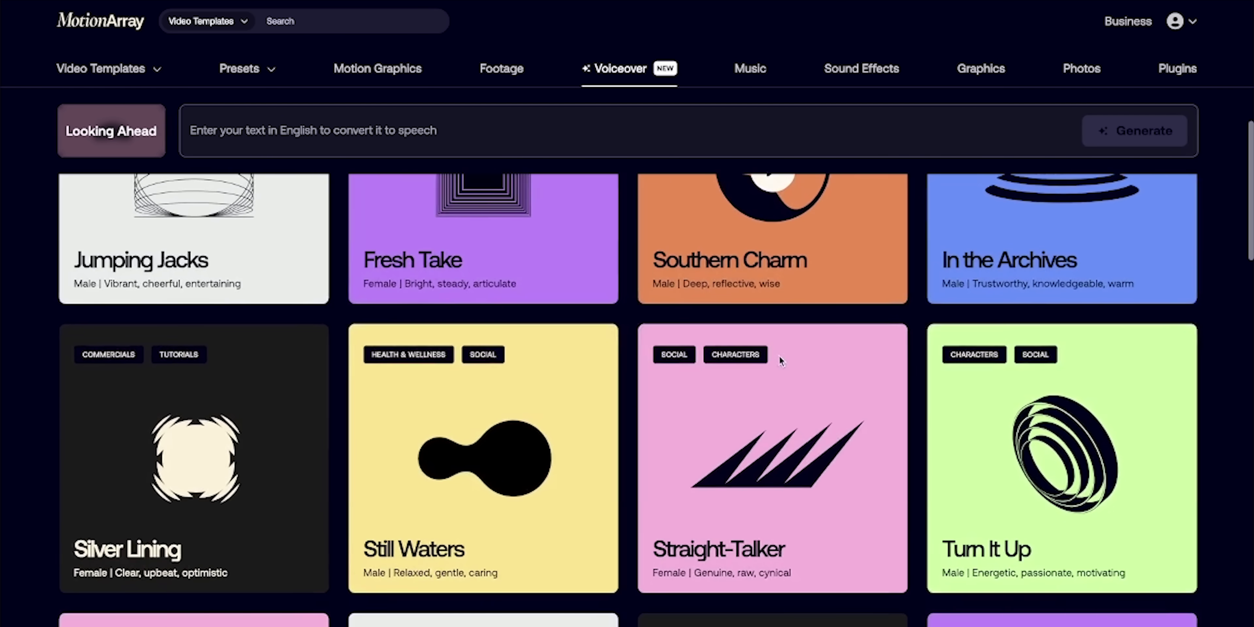
scroll(804, 350, "down", 6)
left_click(866, 325)
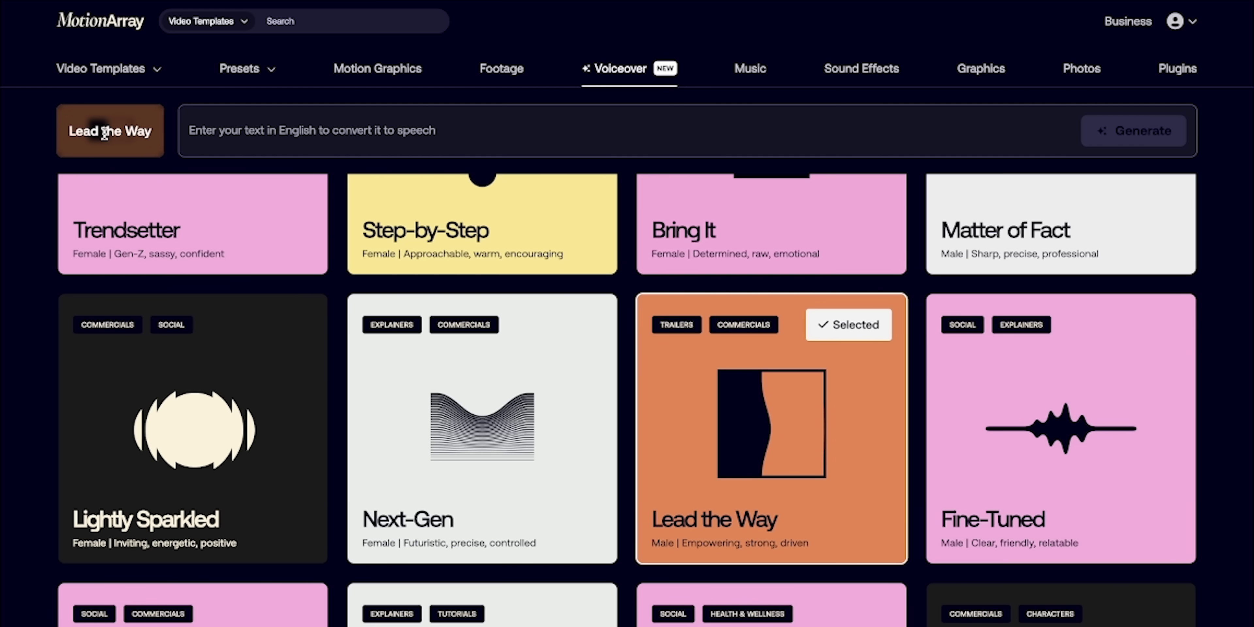
left_click(329, 136)
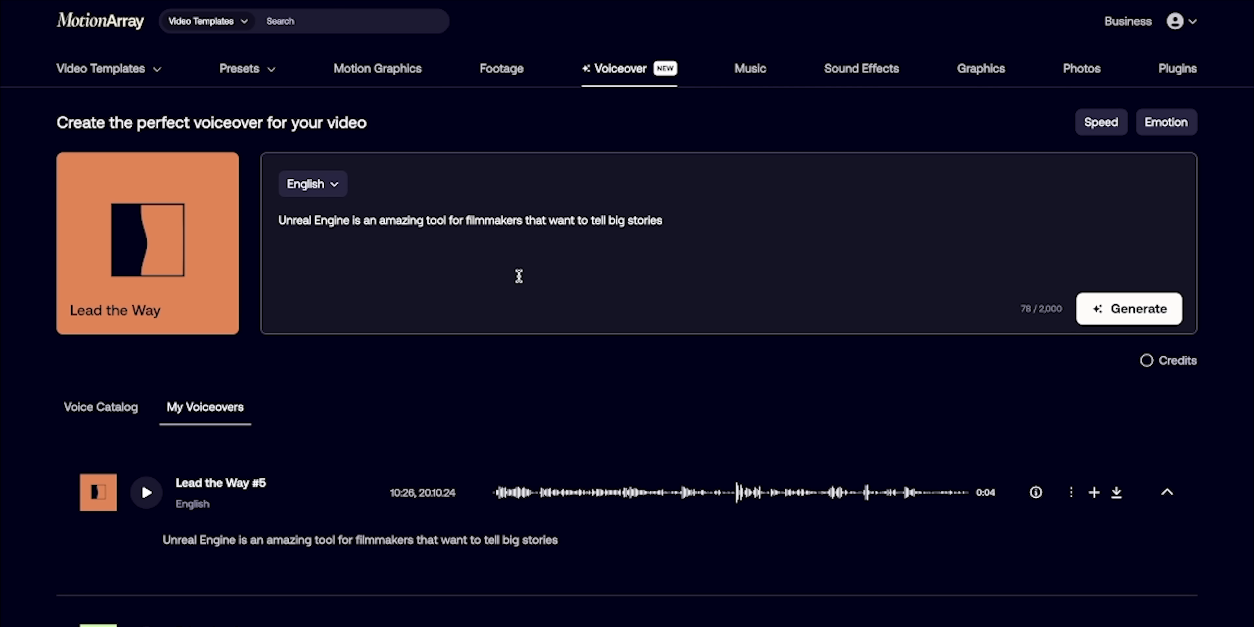
Keep English, review the Speed and Emotion options, and generate the Lead the Way voiceover
left_click(332, 195)
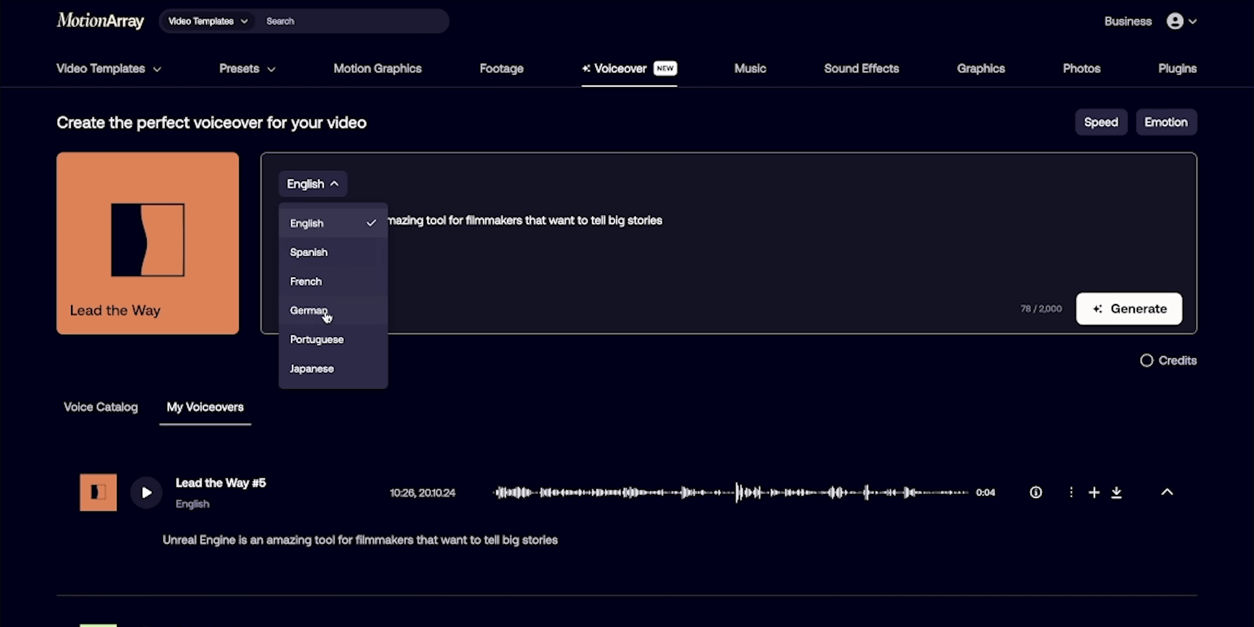
left_click(1109, 125)
left_click(1180, 131)
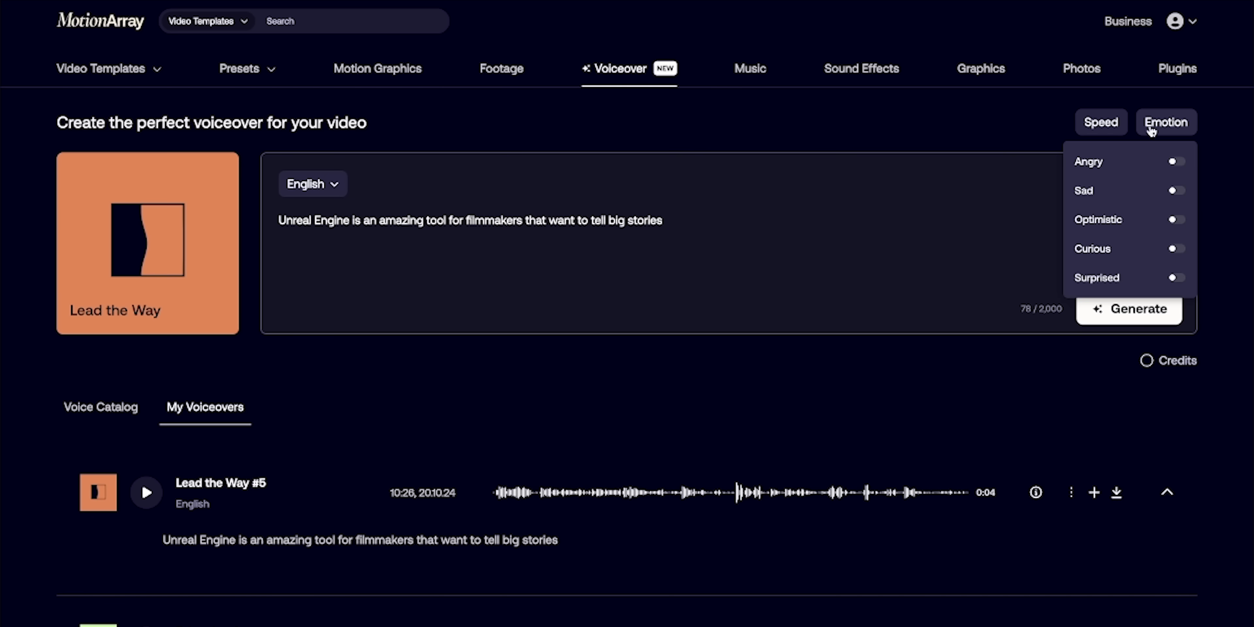
left_click(903, 445)
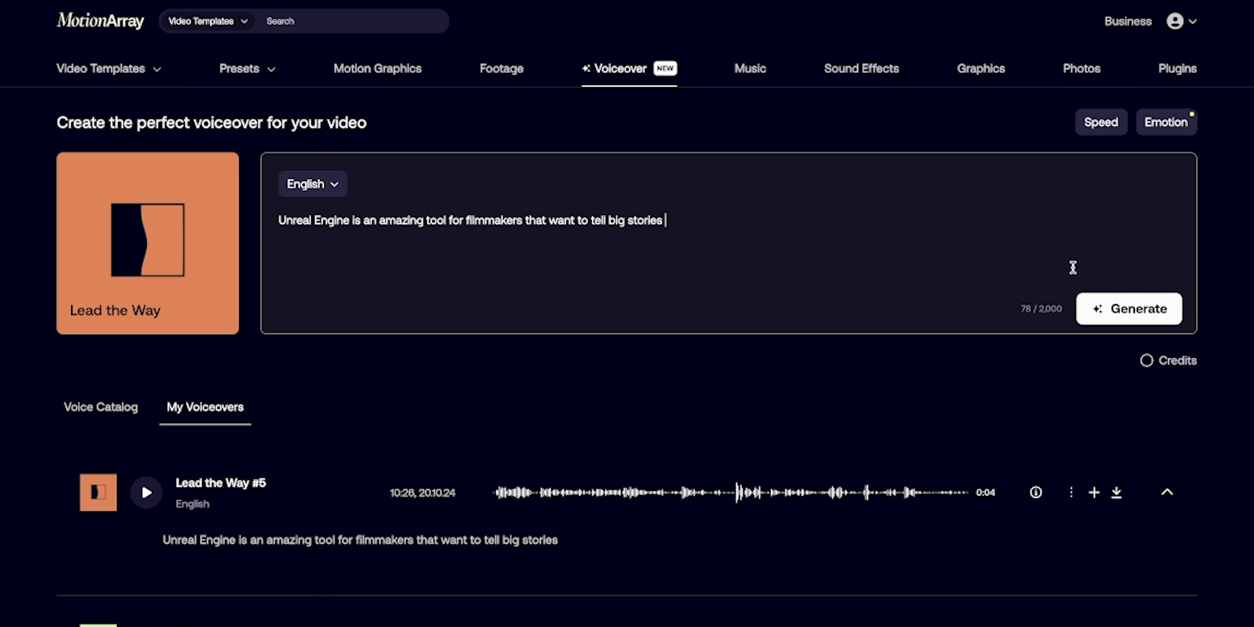
left_click(1116, 312)
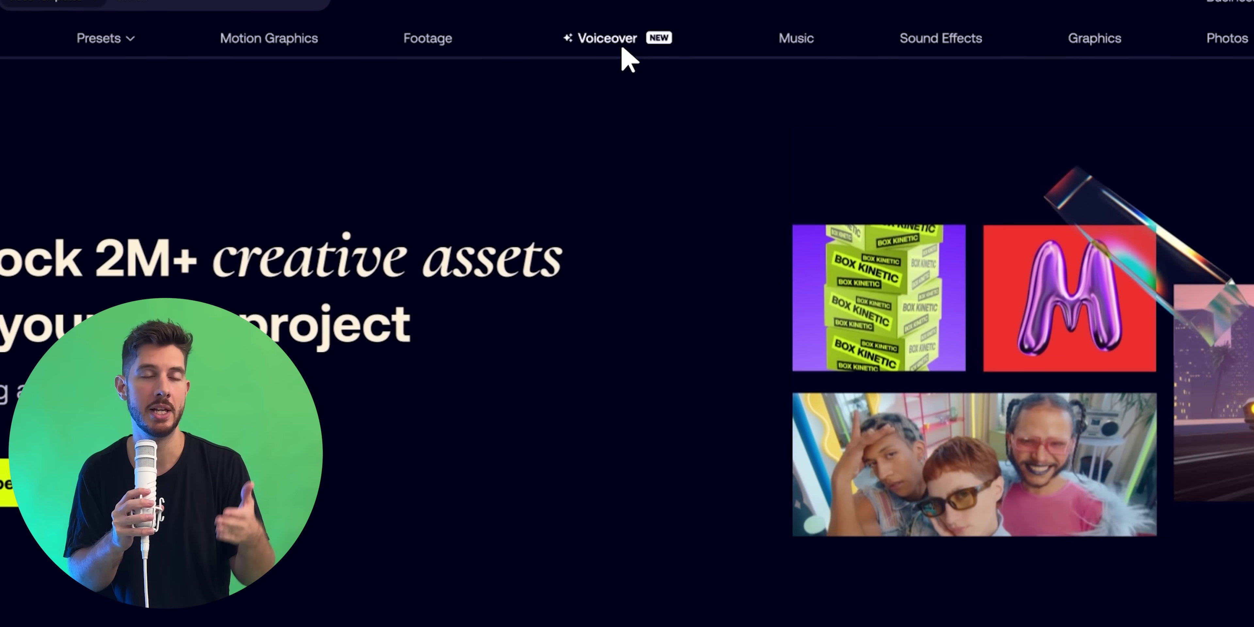
Return to the voiceover page, choose Simply Marvelous, and place the cursor in the script box
left_click(623, 48)
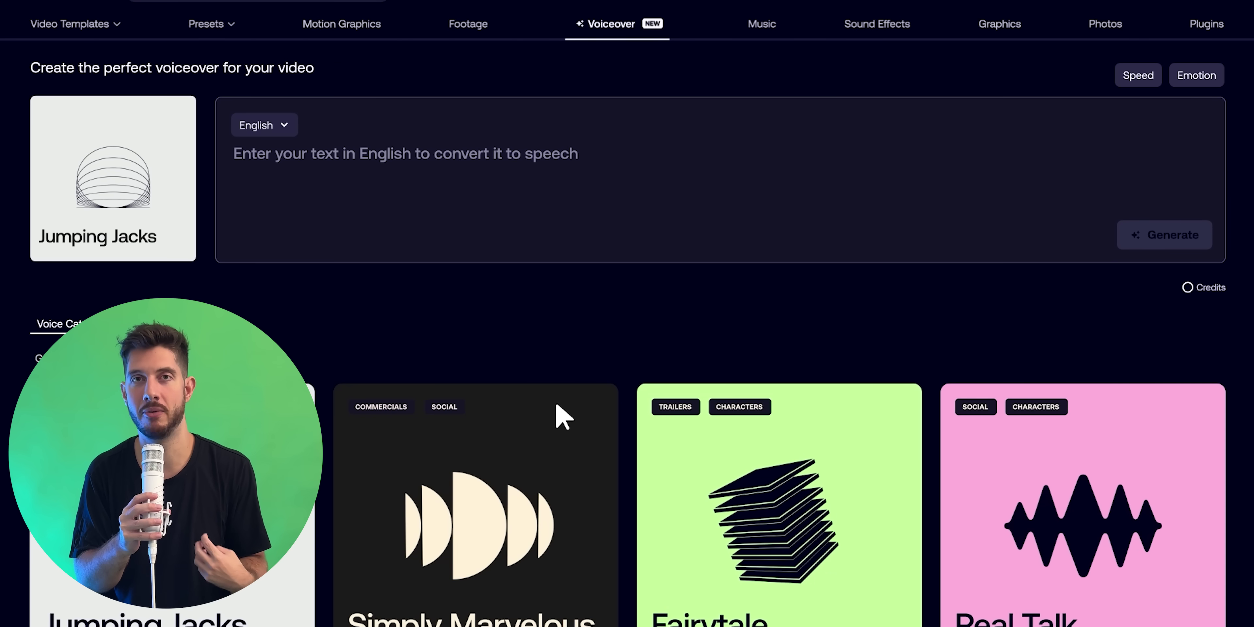
left_click(573, 411)
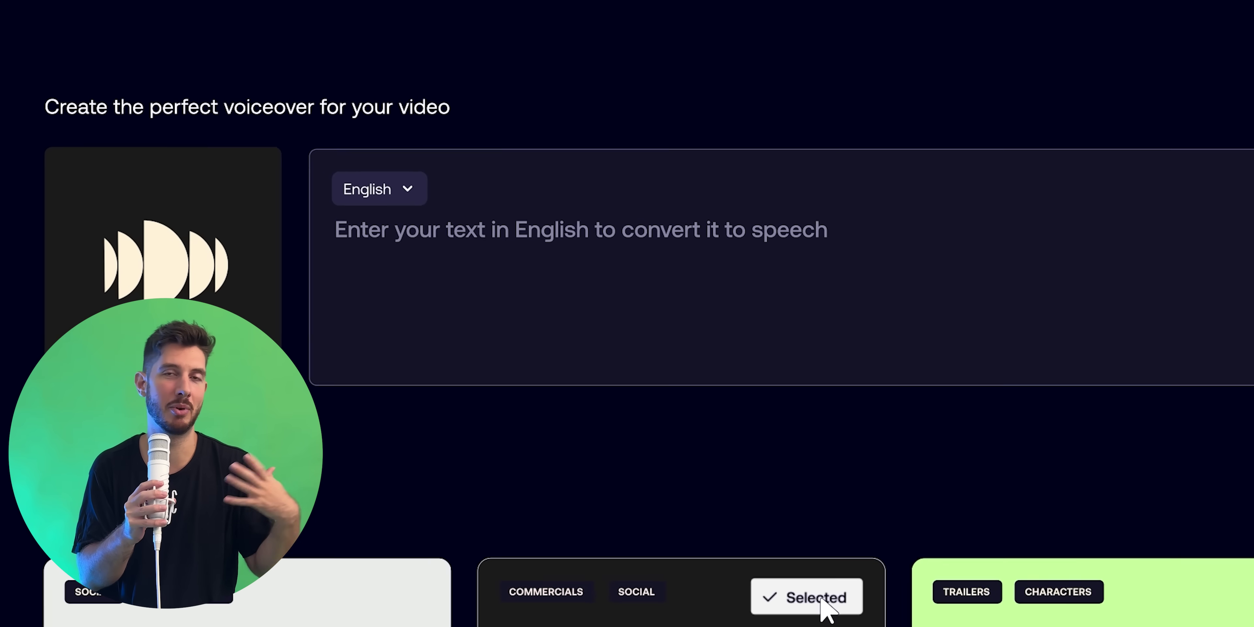
left_click(369, 261)
Type 'In the heart of the forest, where sunlight dances through the lea', then browse Motion graphics packs
type("In the heart of the forest, where sunlight dances through the lea")
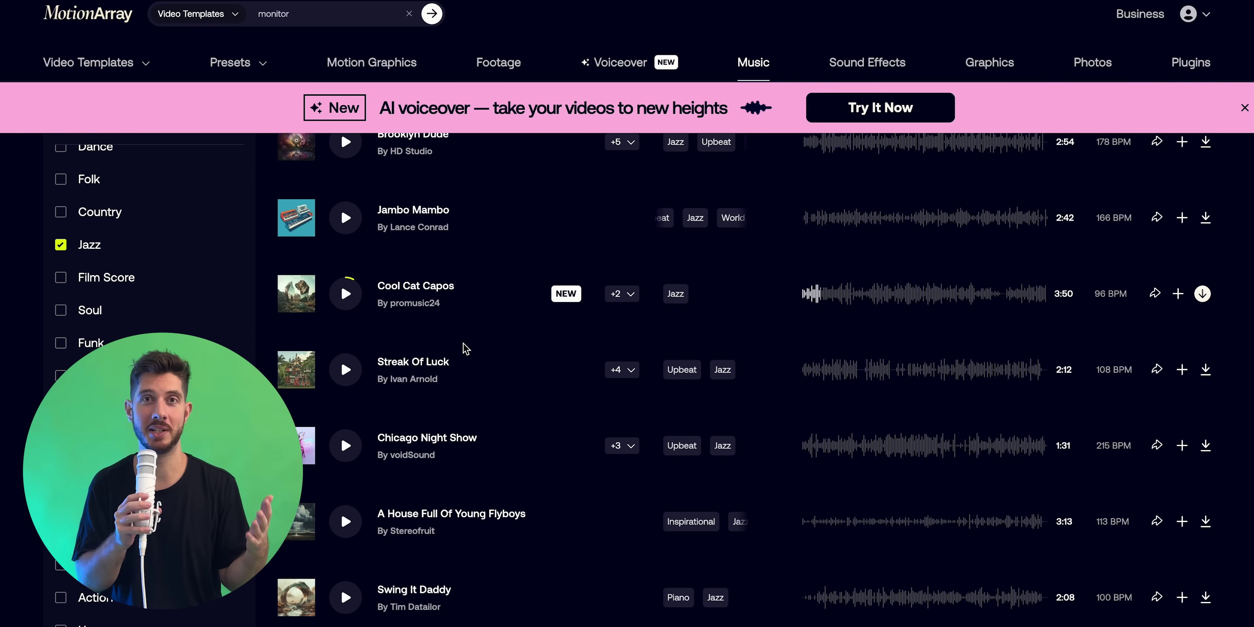
scroll(462, 350, "down", 3)
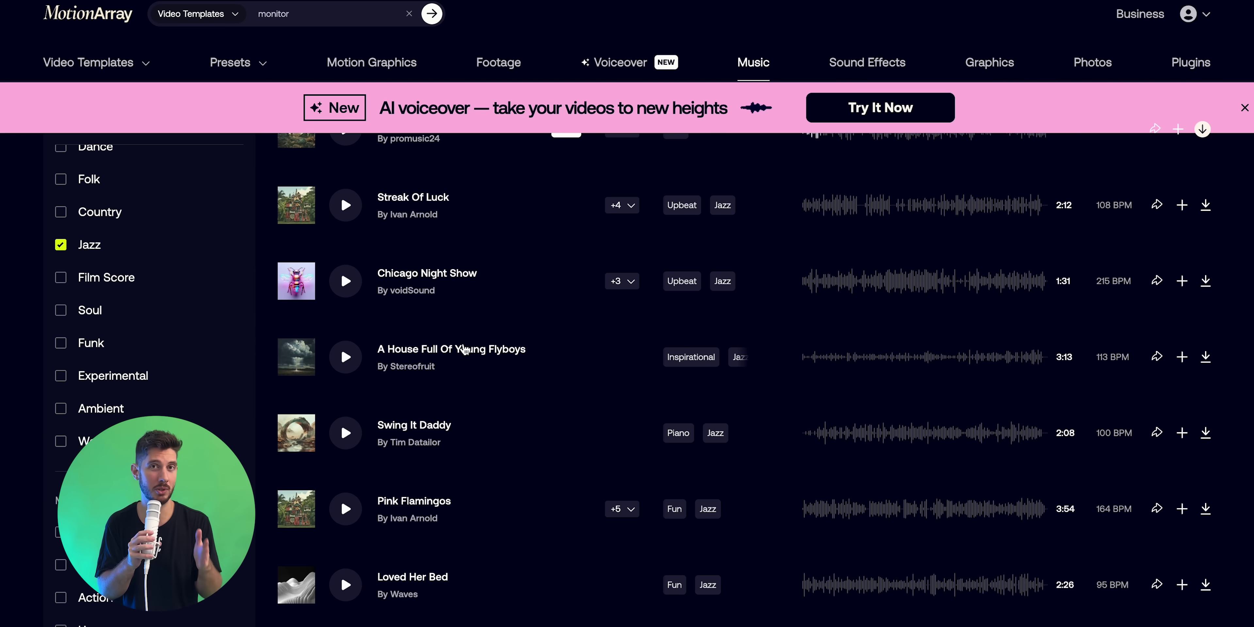
left_click(373, 63)
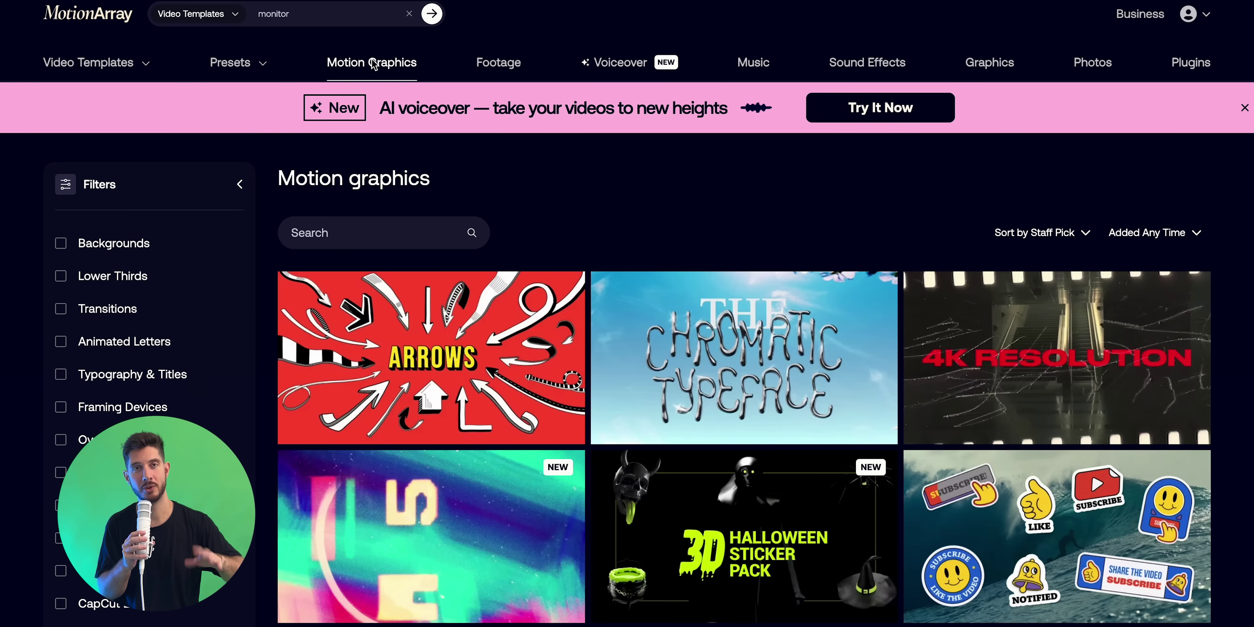
scroll(670, 197, "down", 7)
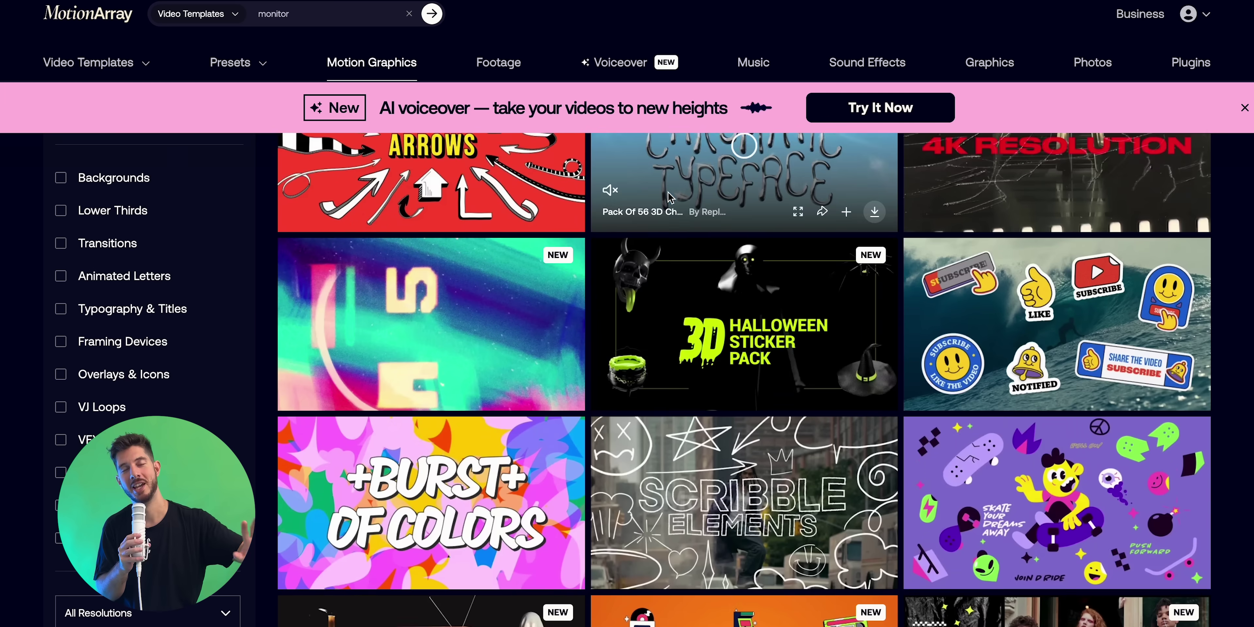
scroll(670, 197, "down", 7)
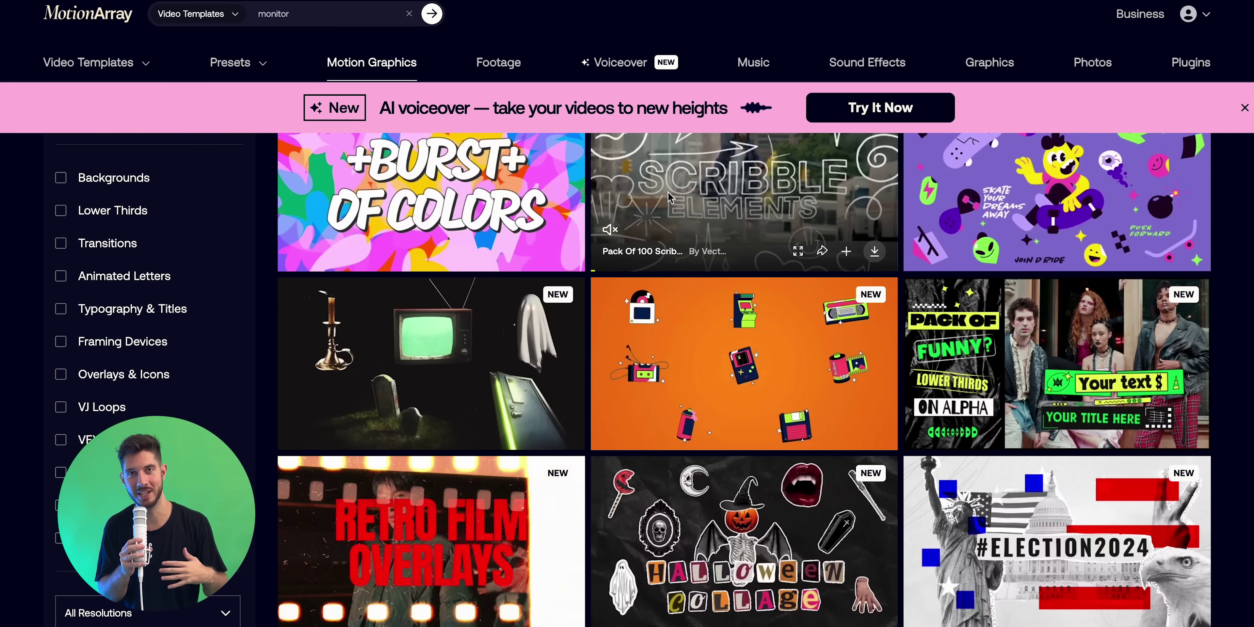
scroll(670, 198, "down", 4)
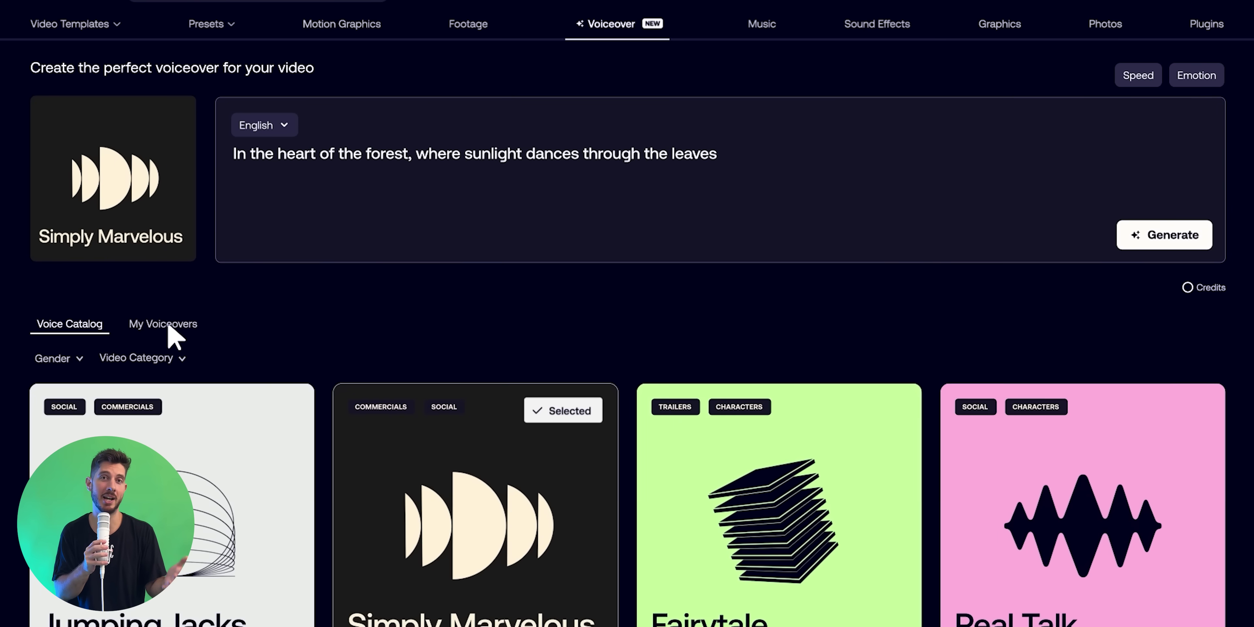
Show My Voiceovers, review Speed and Emotion, and generate a second Simply Marvelous forest voiceover
left_click(168, 323)
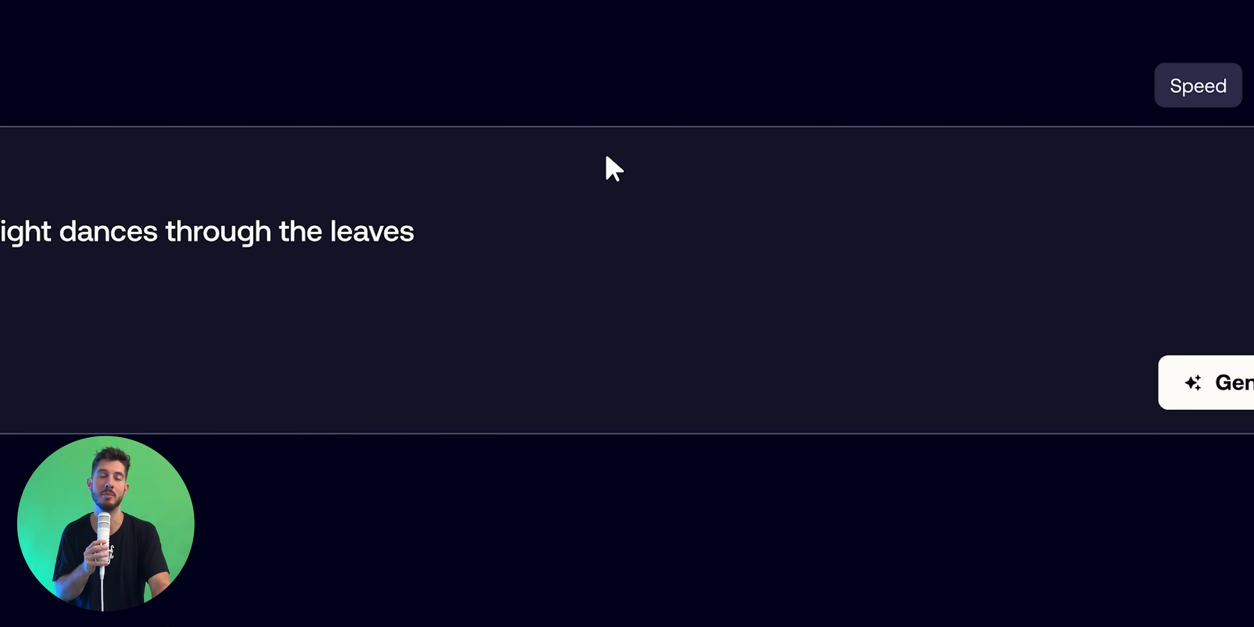
left_click(1028, 100)
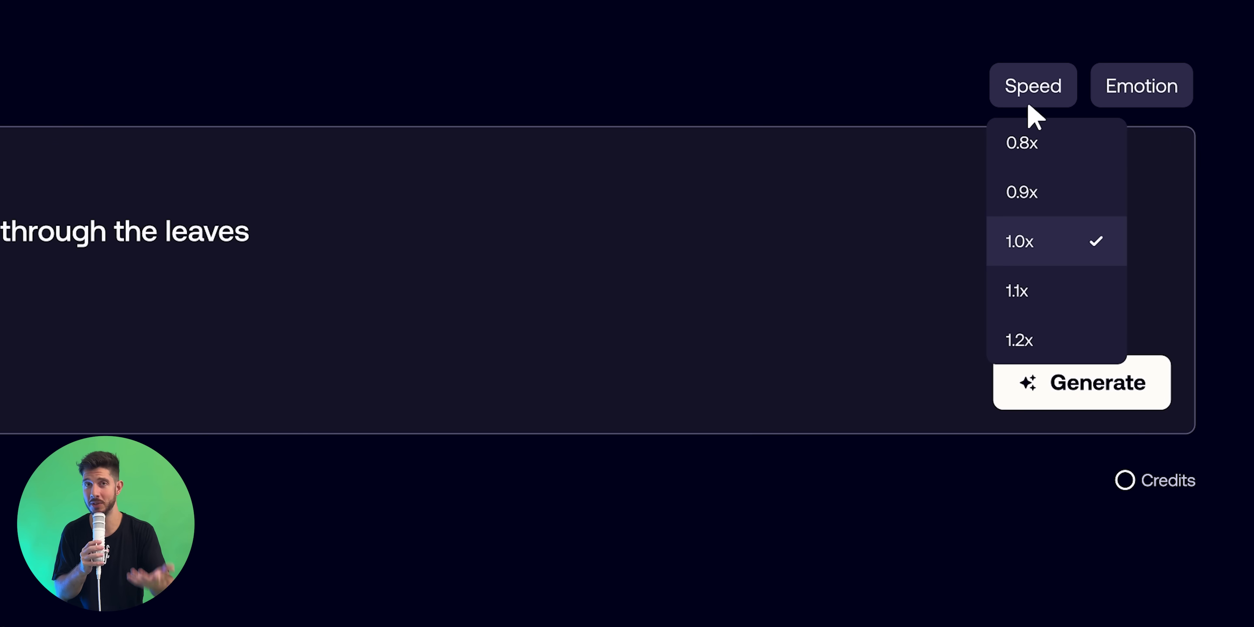
left_click(1149, 97)
left_click(1094, 384)
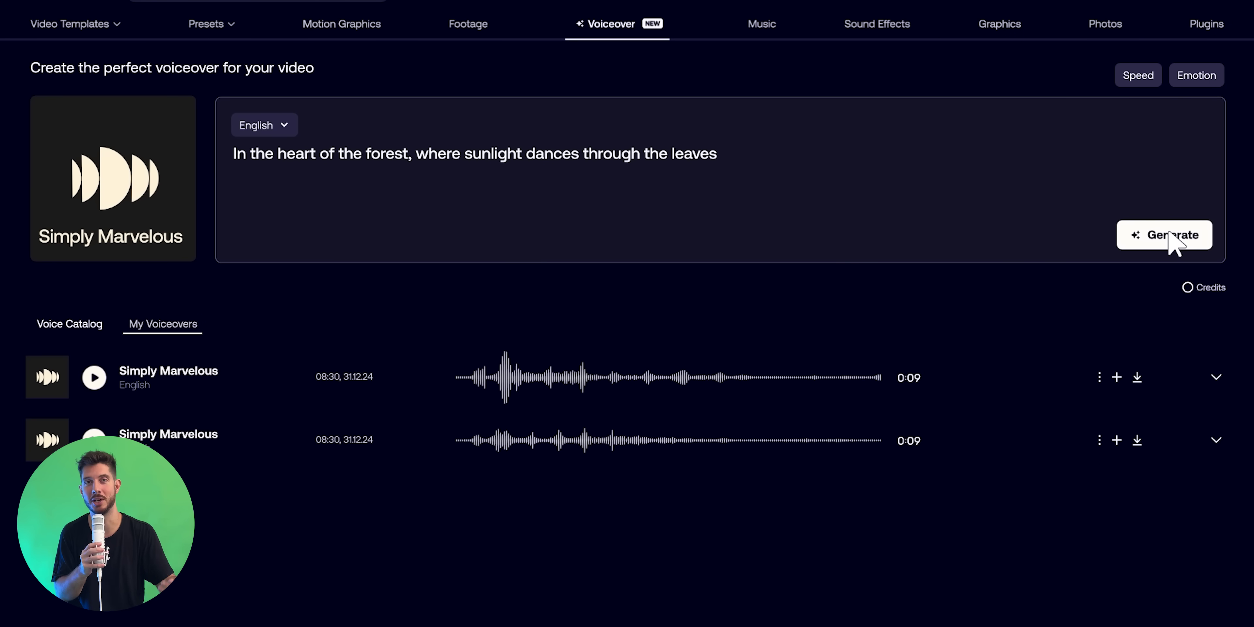